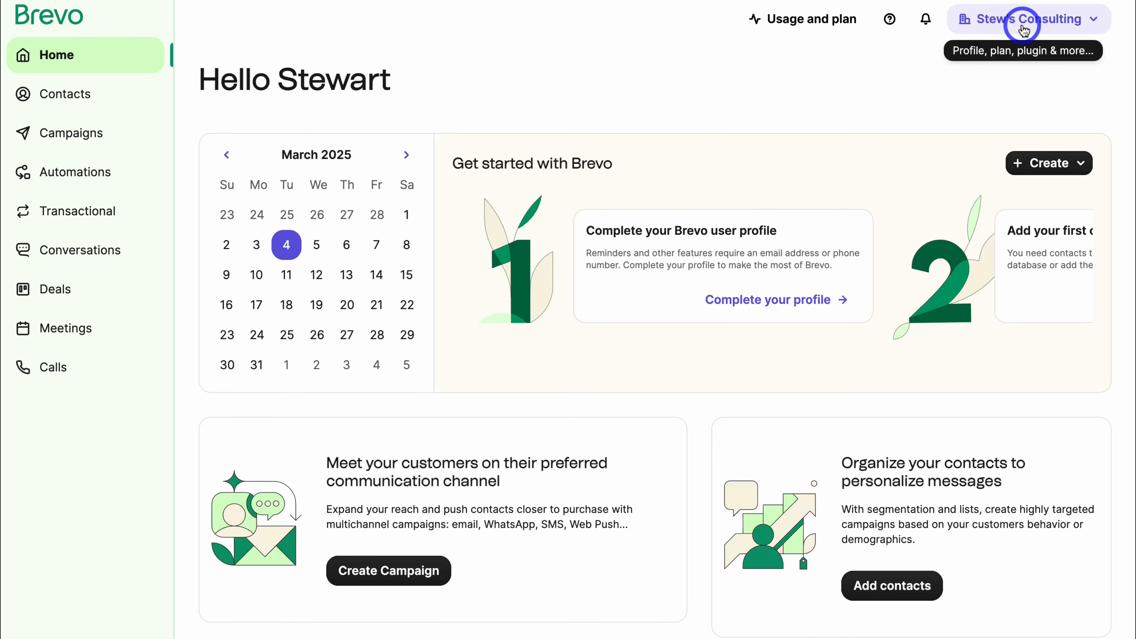
Add a sender with the consultant's name and business e-mail, then open the Contacts database.
left_click(991, 32)
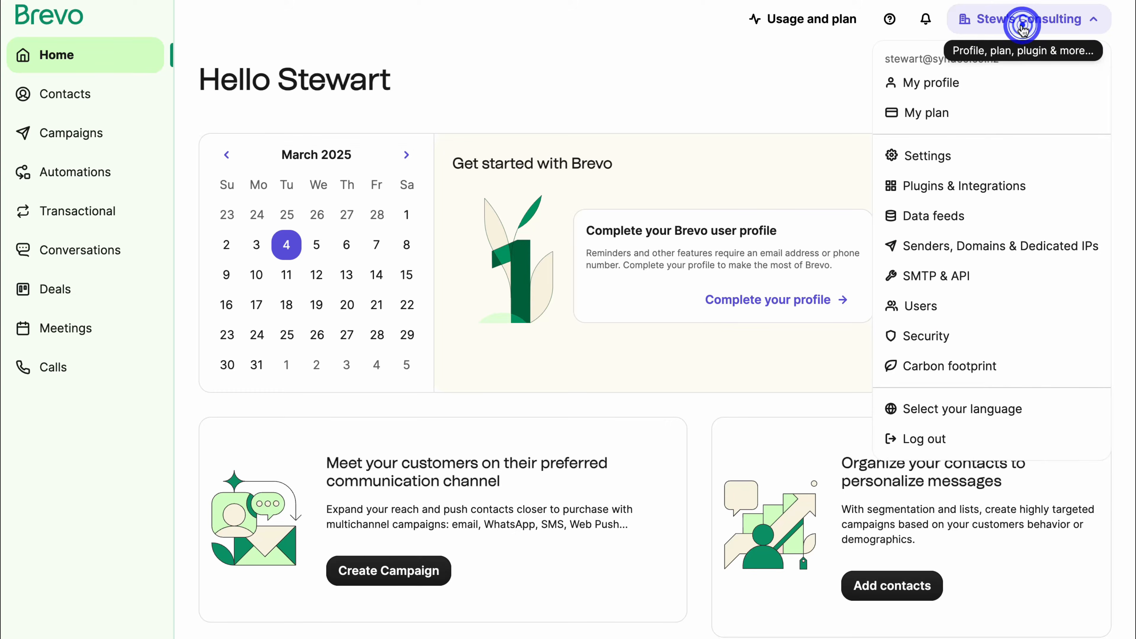
left_click(1016, 244)
left_click(1042, 110)
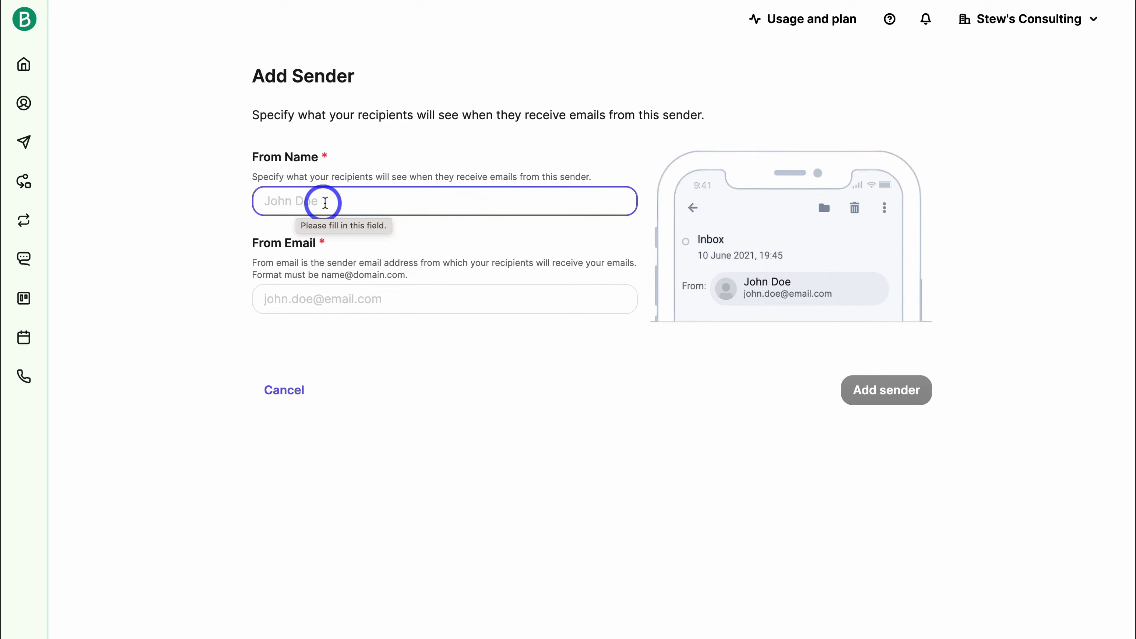
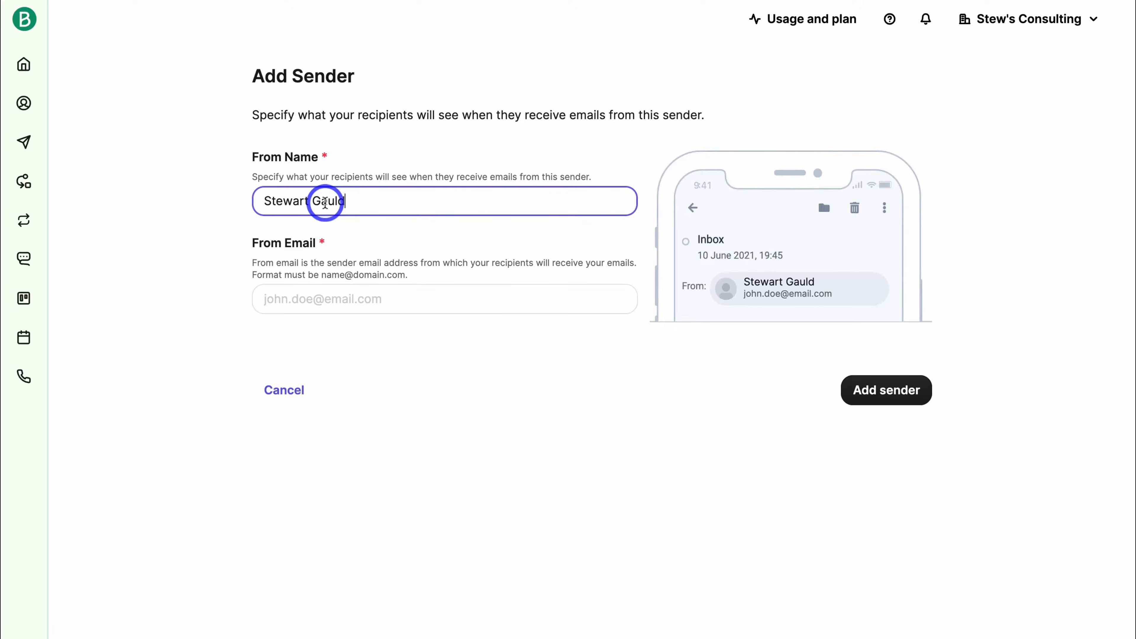
left_click(302, 297)
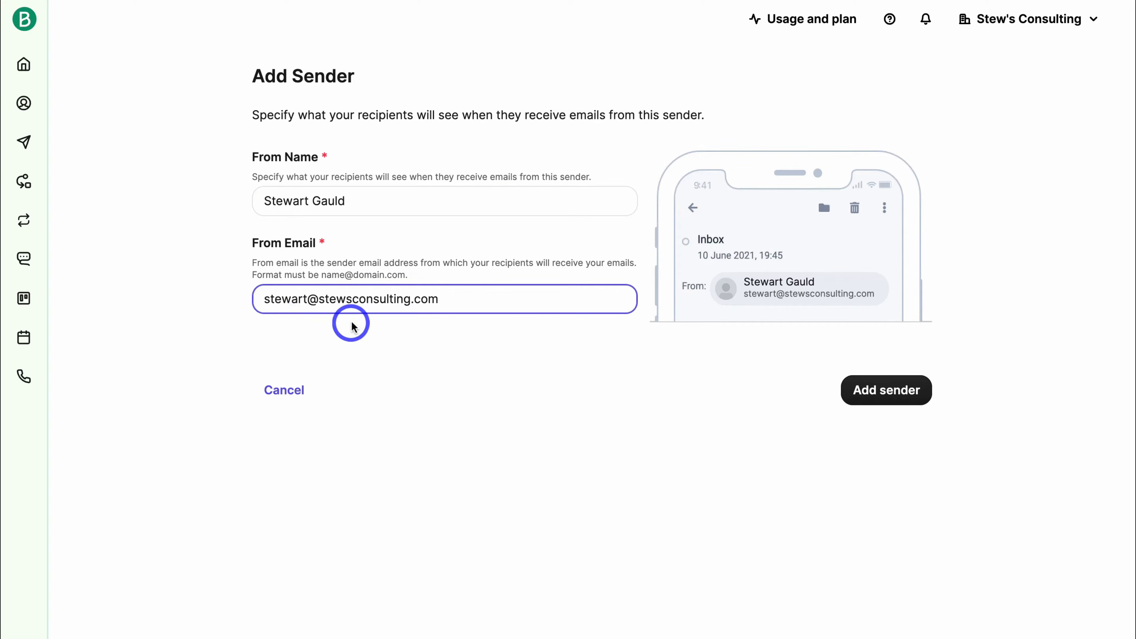
left_click_drag(319, 299, 464, 335)
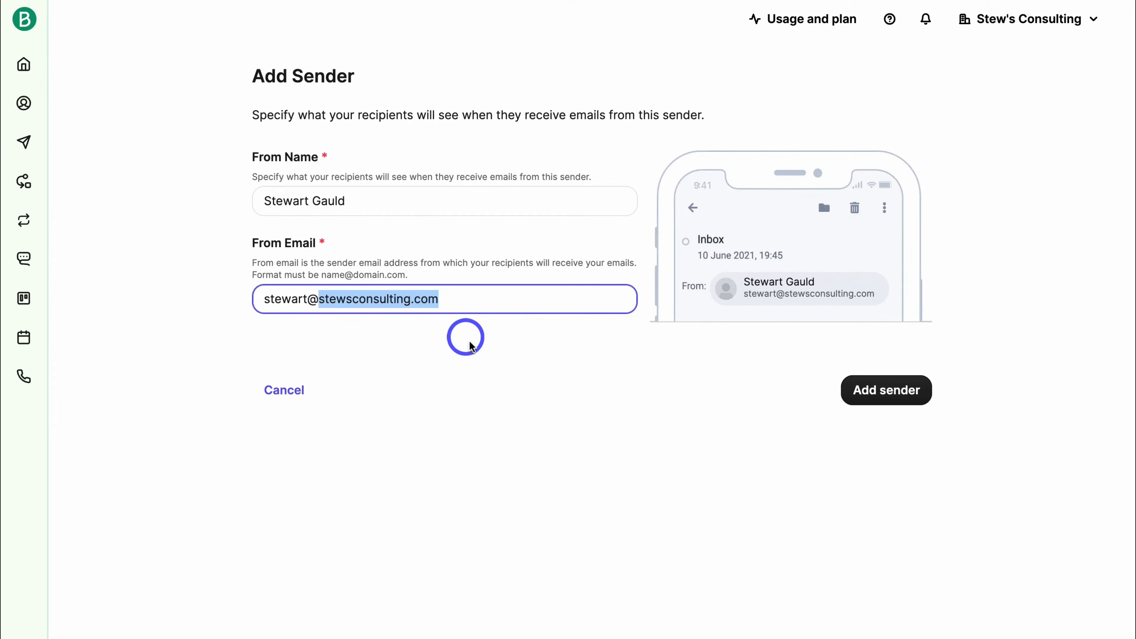
left_click(467, 340)
left_click(900, 401)
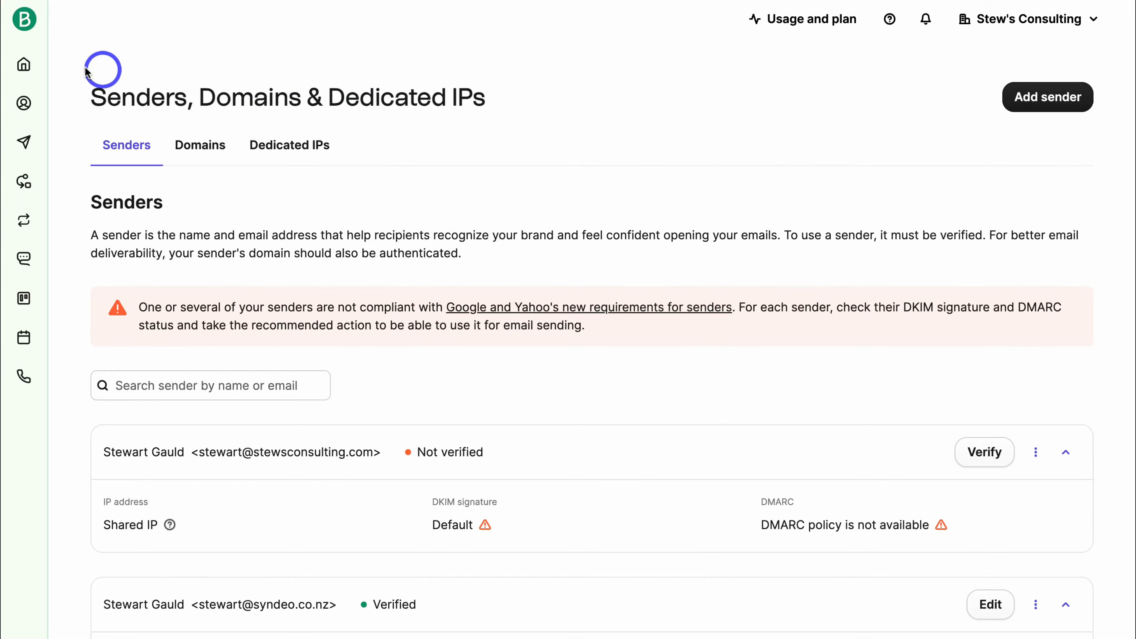
left_click(25, 64)
left_click(104, 94)
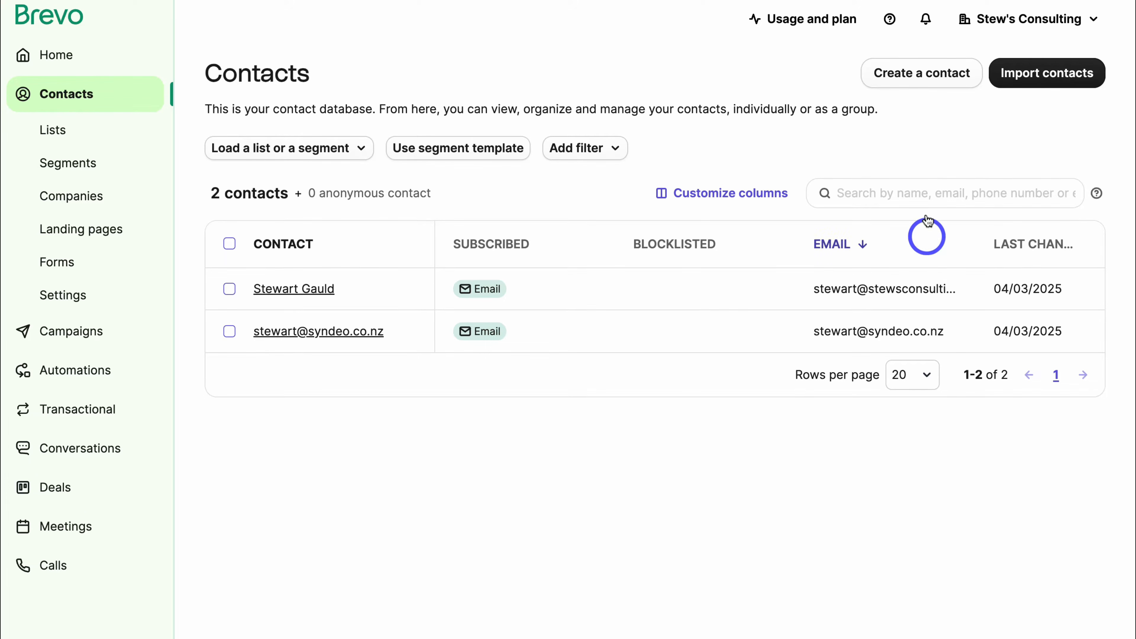
Create a contact with the person's first name, last name and e-mail address.
left_click(929, 84)
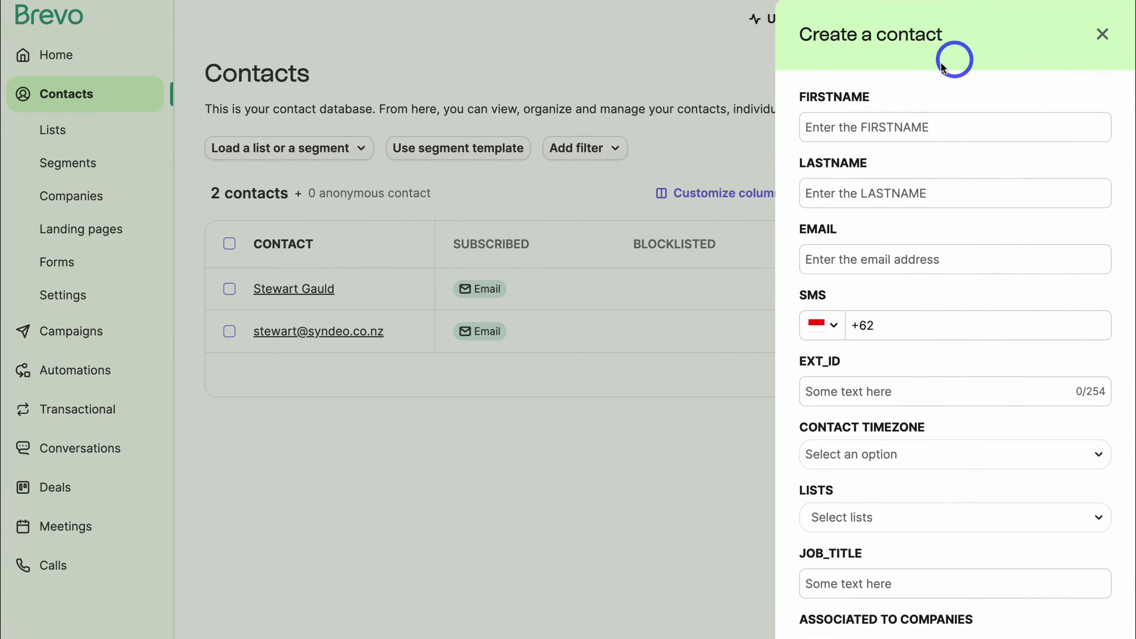
left_click(956, 120)
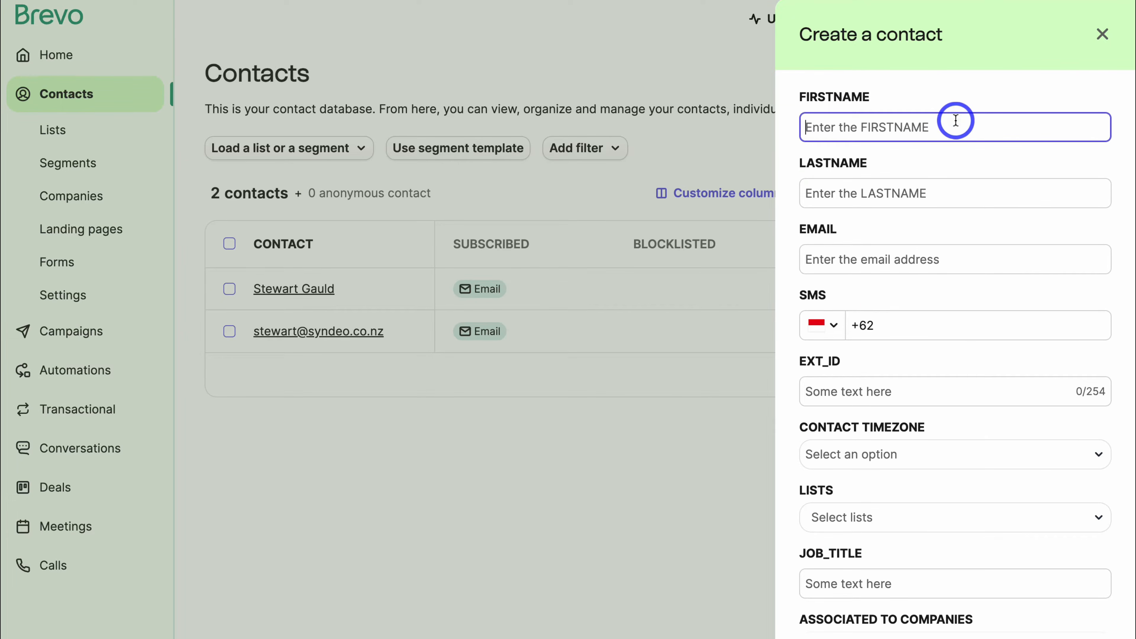
left_click(881, 186)
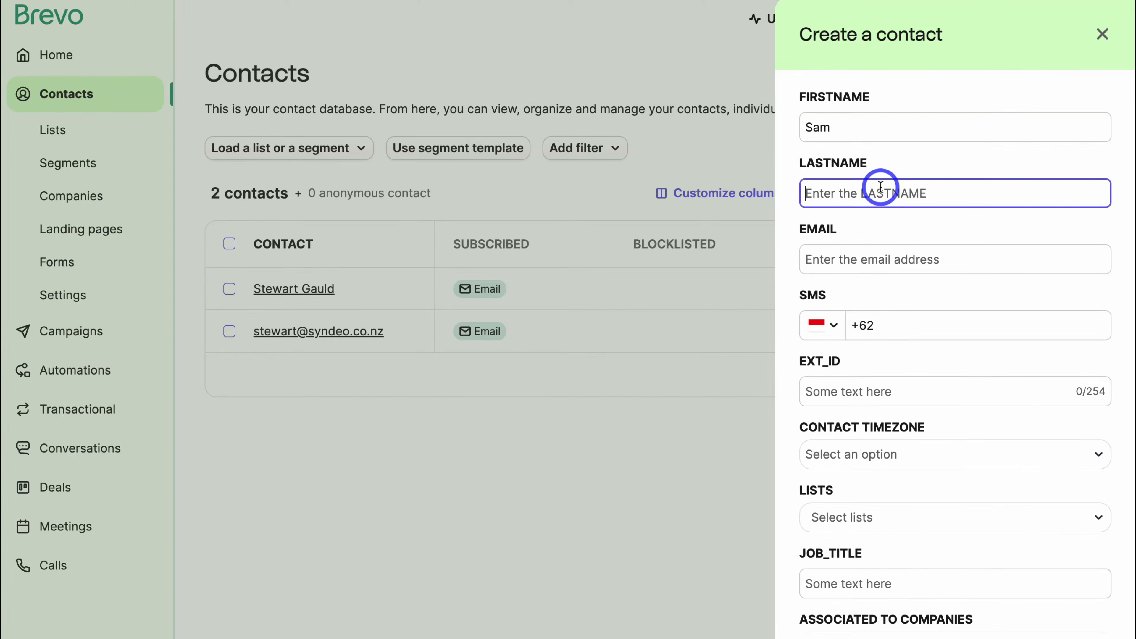
left_click(846, 260)
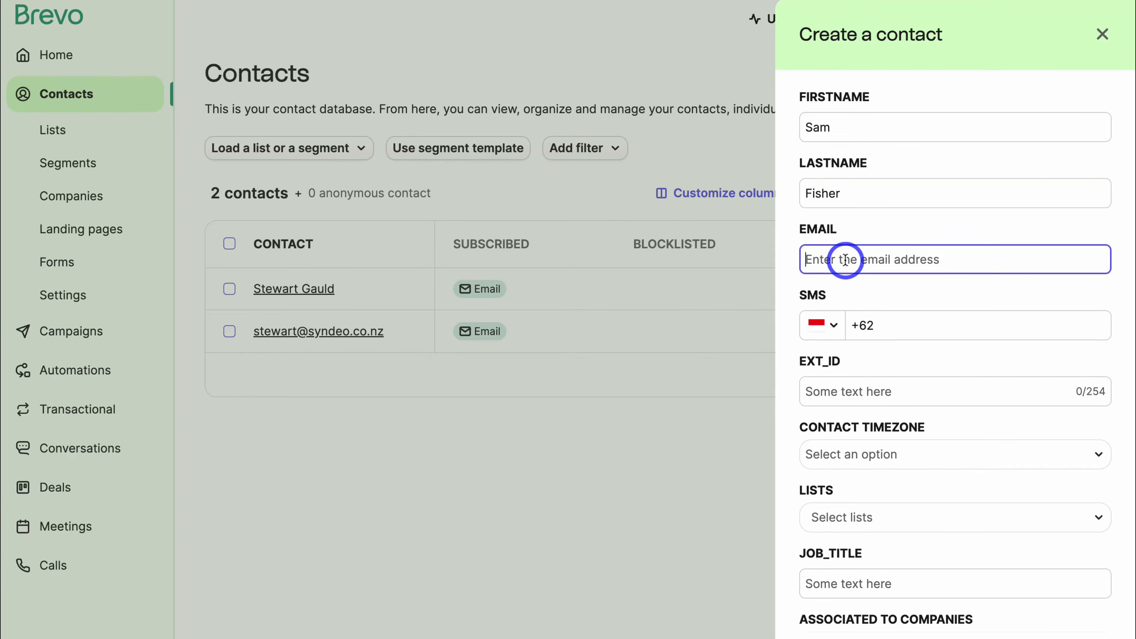
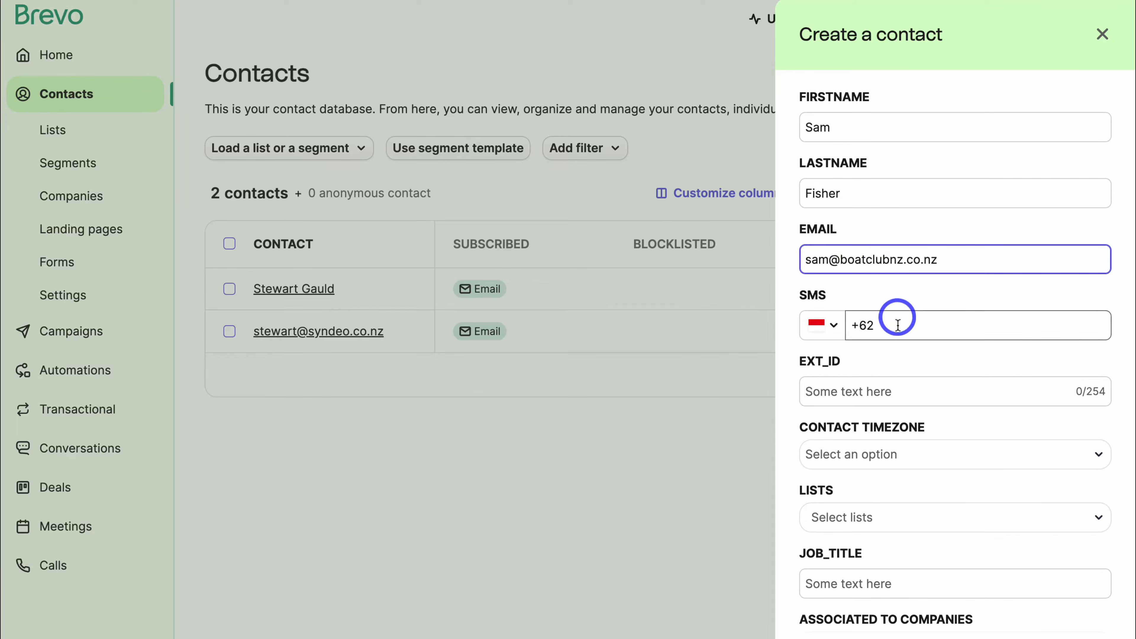
scroll(864, 358, "down", 3)
scroll(918, 495, "down", 2)
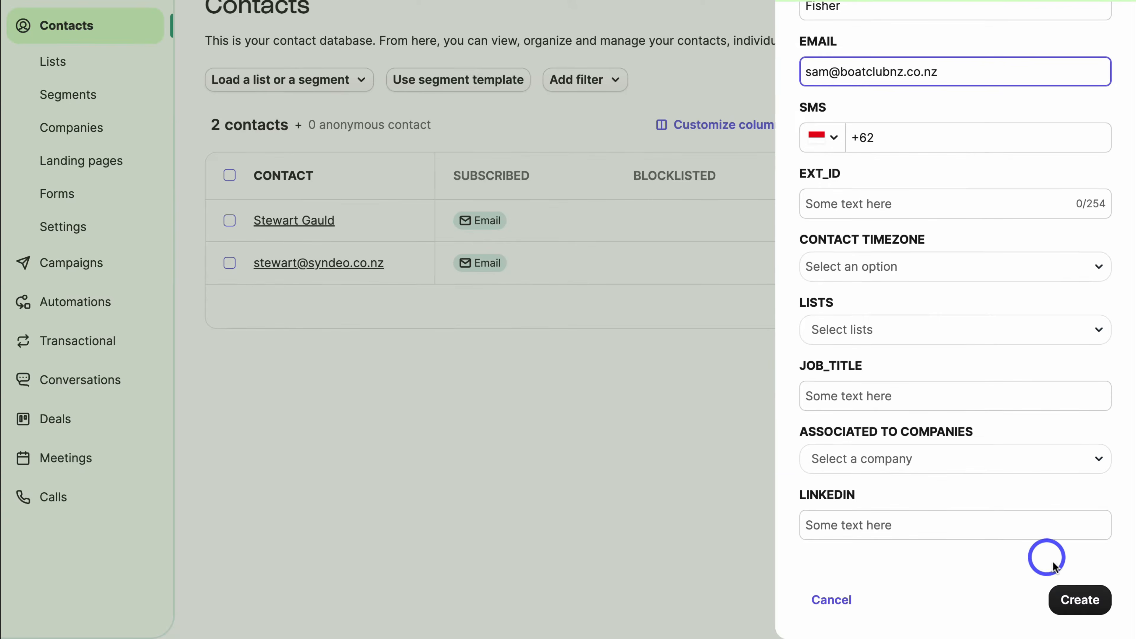
left_click(1080, 599)
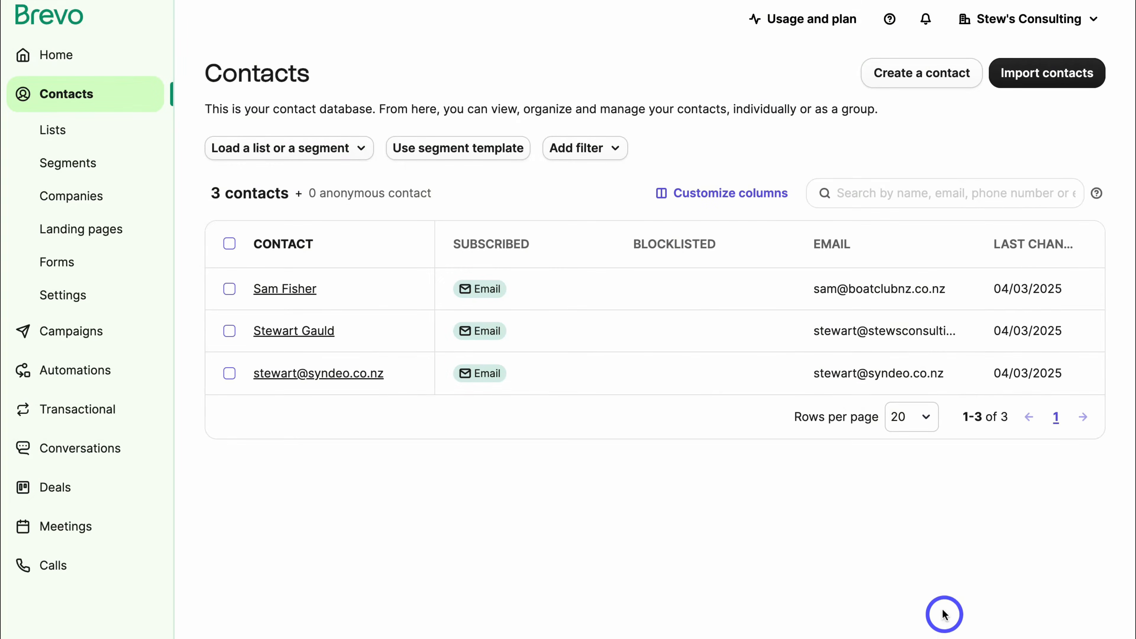
Look at the contact import options, continue once, then return to the contacts list.
left_click(1029, 73)
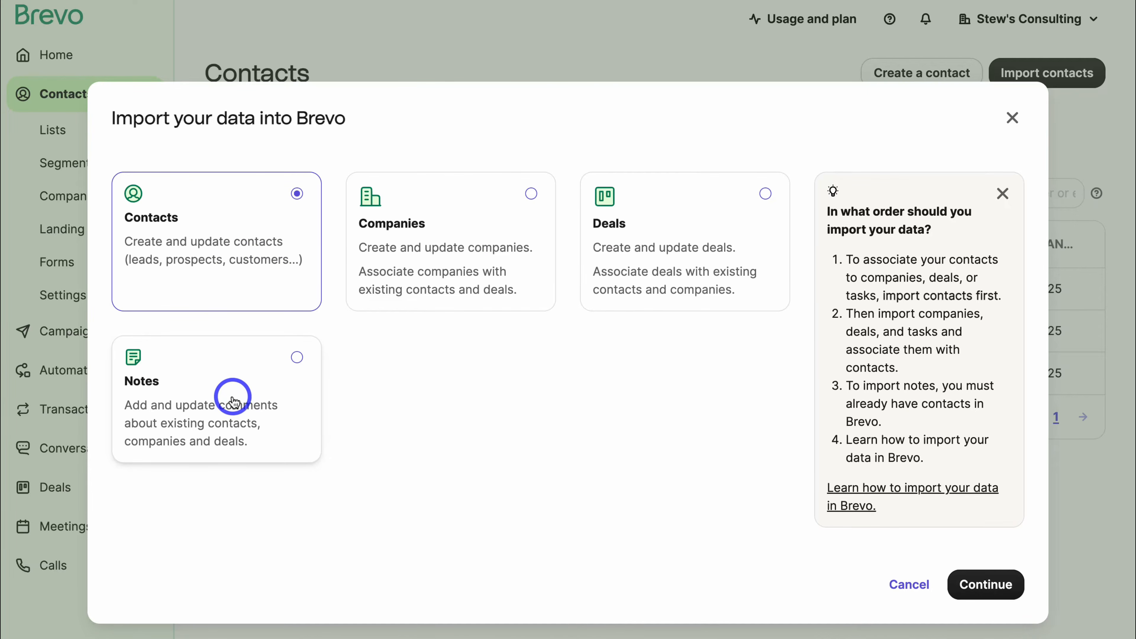
left_click(990, 587)
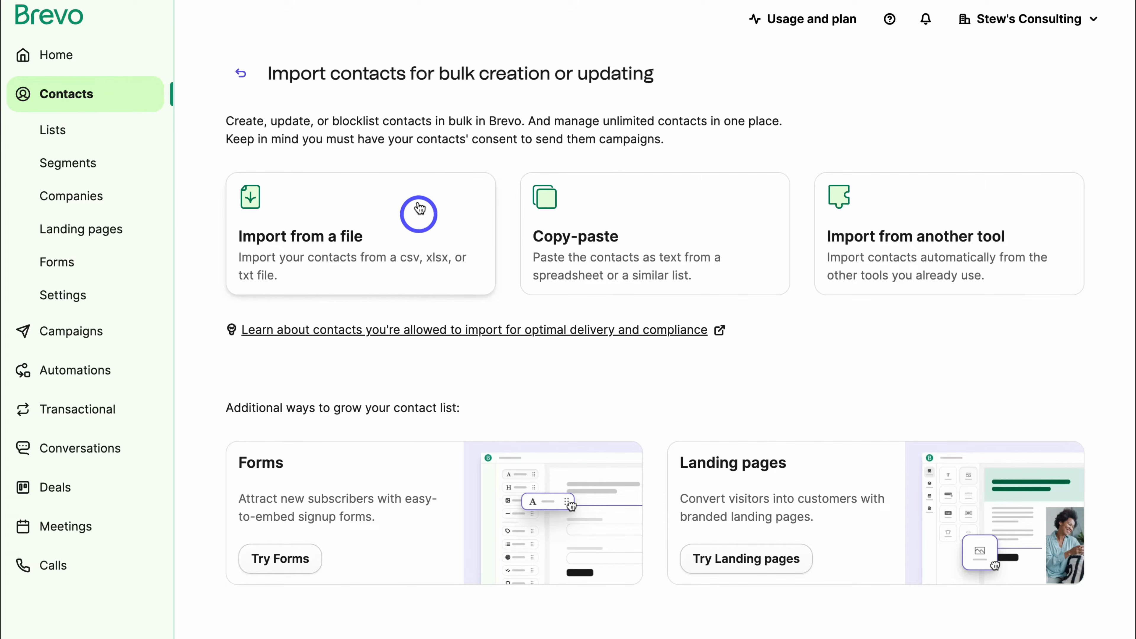
left_click(241, 74)
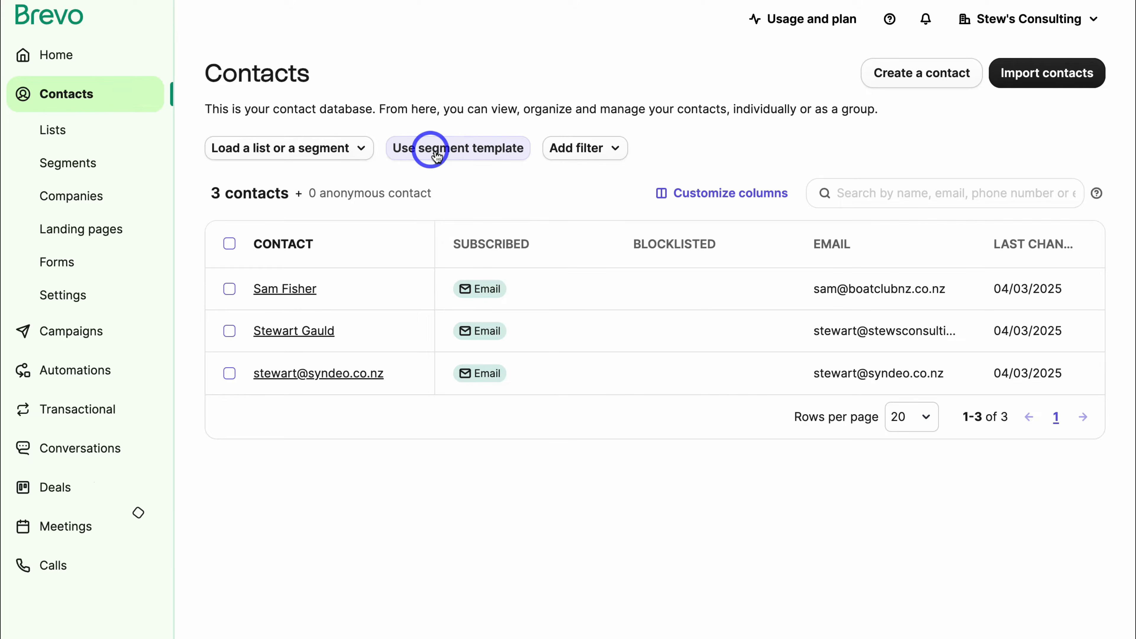
left_click(467, 150)
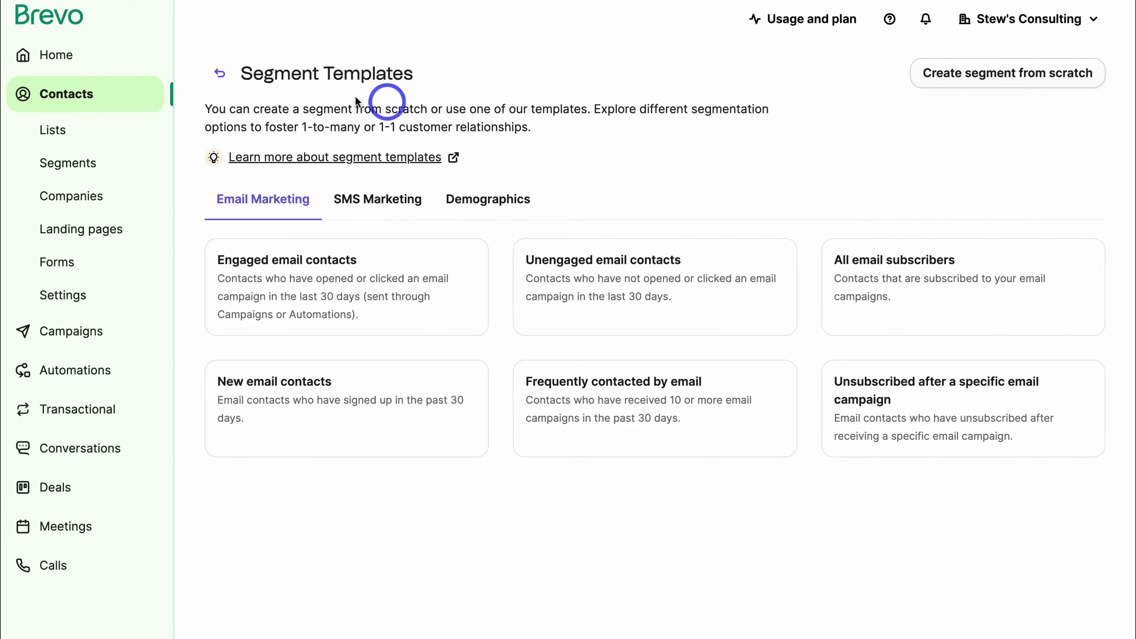
left_click(220, 73)
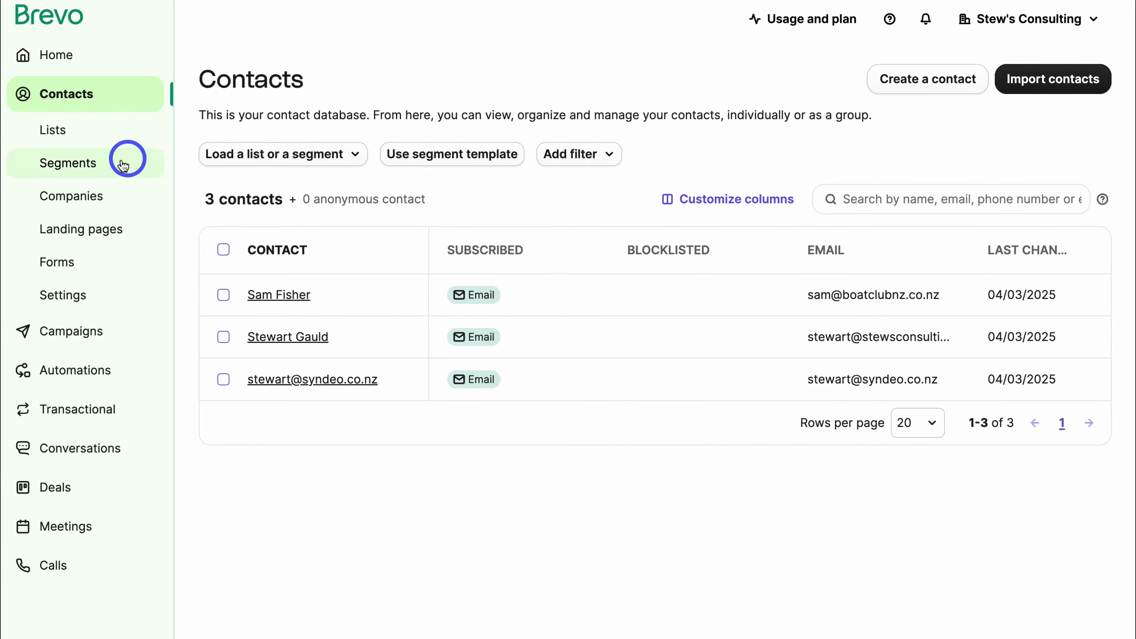
Create a list named 'Weekly Newsletter' in Your First Folder.
left_click(117, 133)
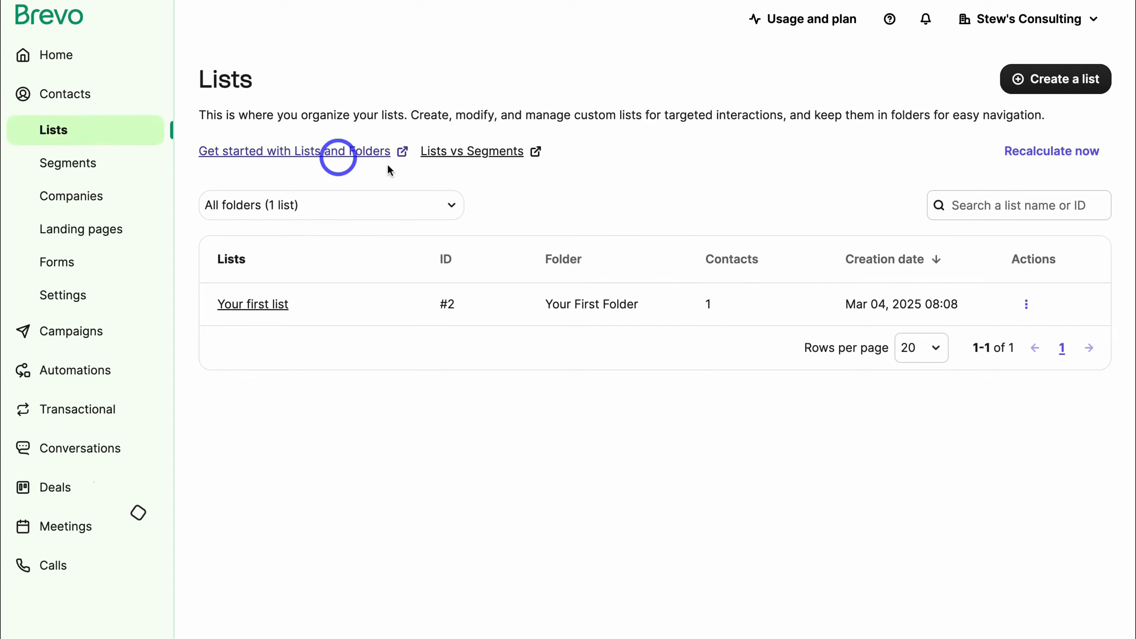
left_click(1039, 95)
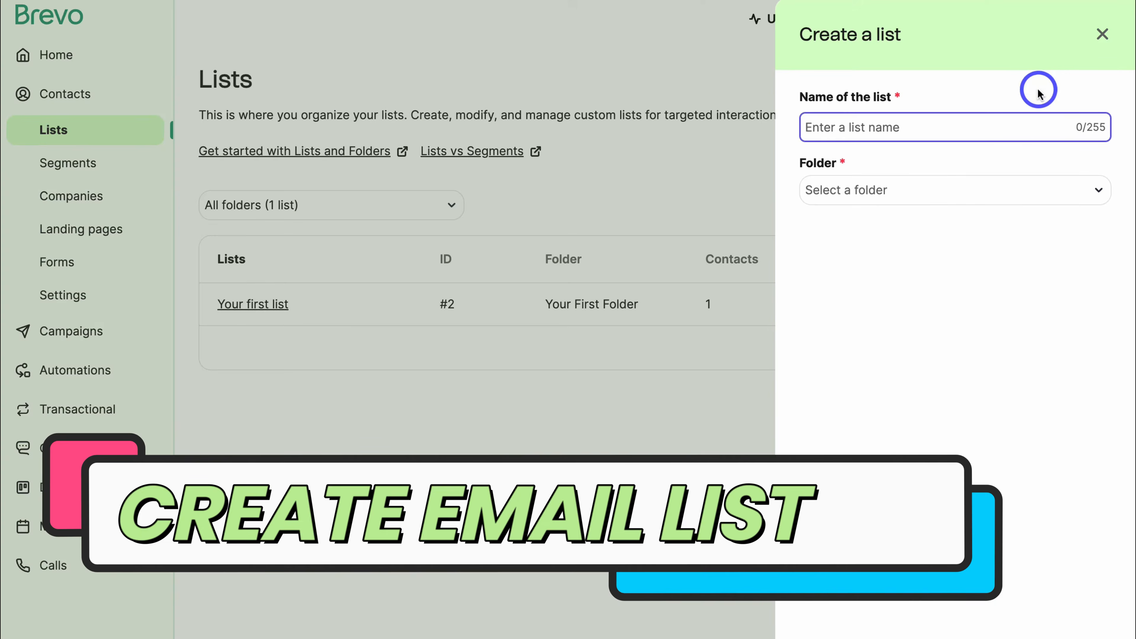
type("Weekly Newsletter")
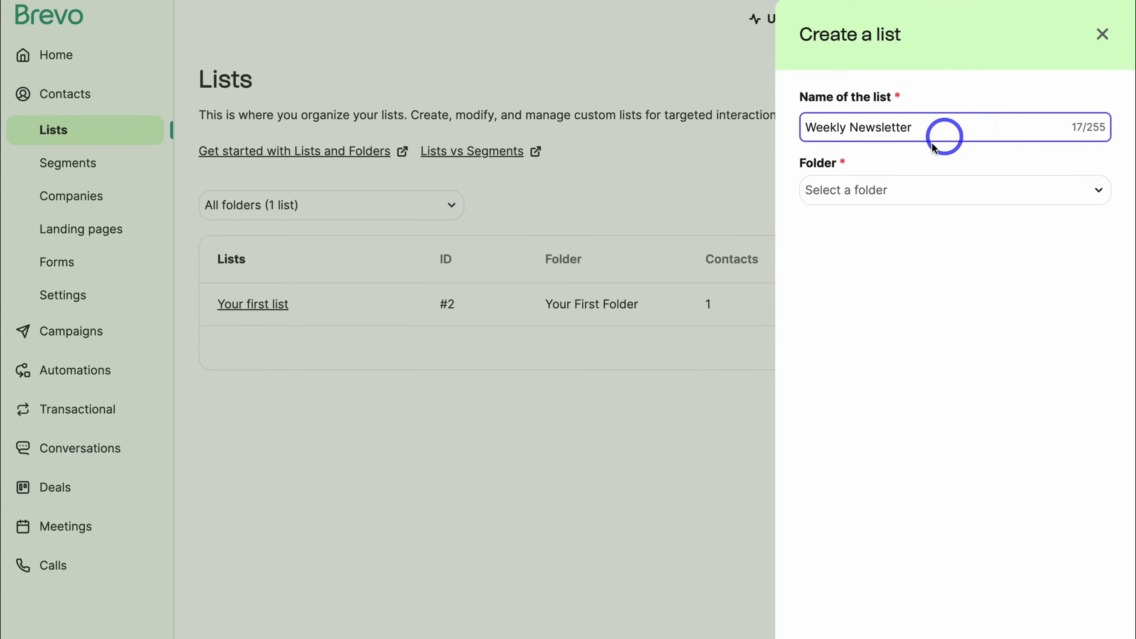
left_click(939, 186)
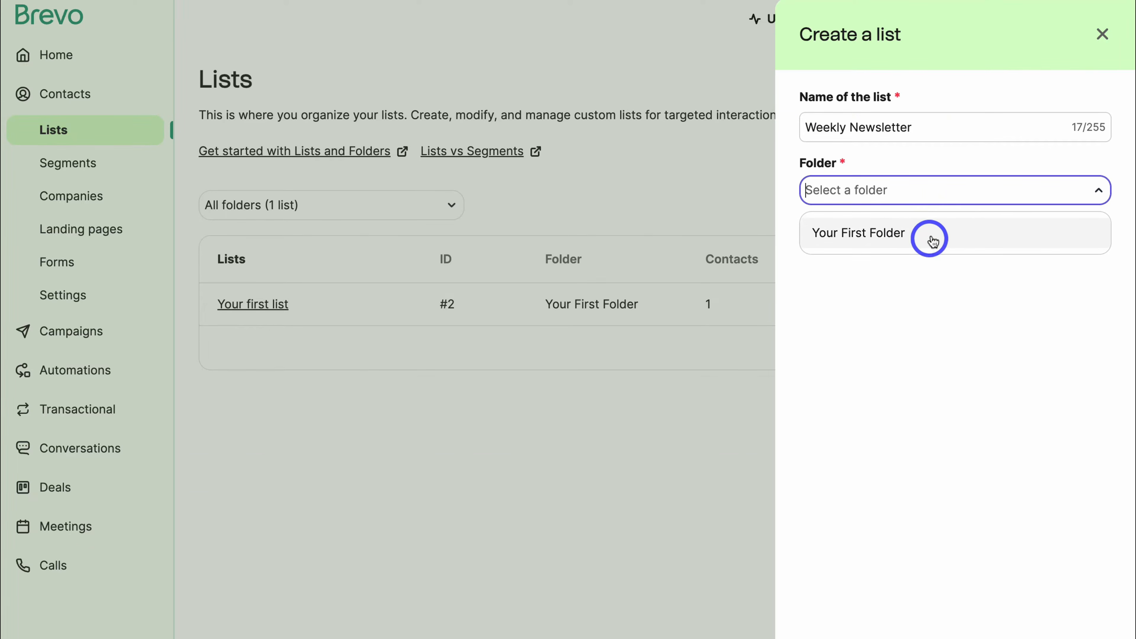
left_click(945, 233)
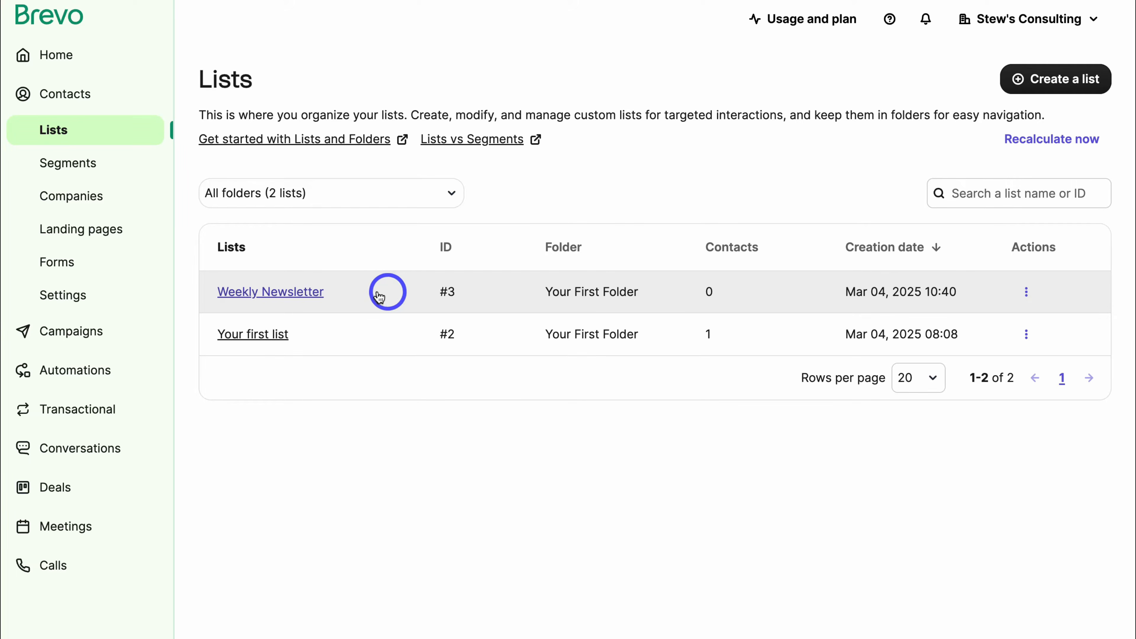
Select all three contacts and add them to the Weekly Newsletter #3 list.
left_click(83, 109)
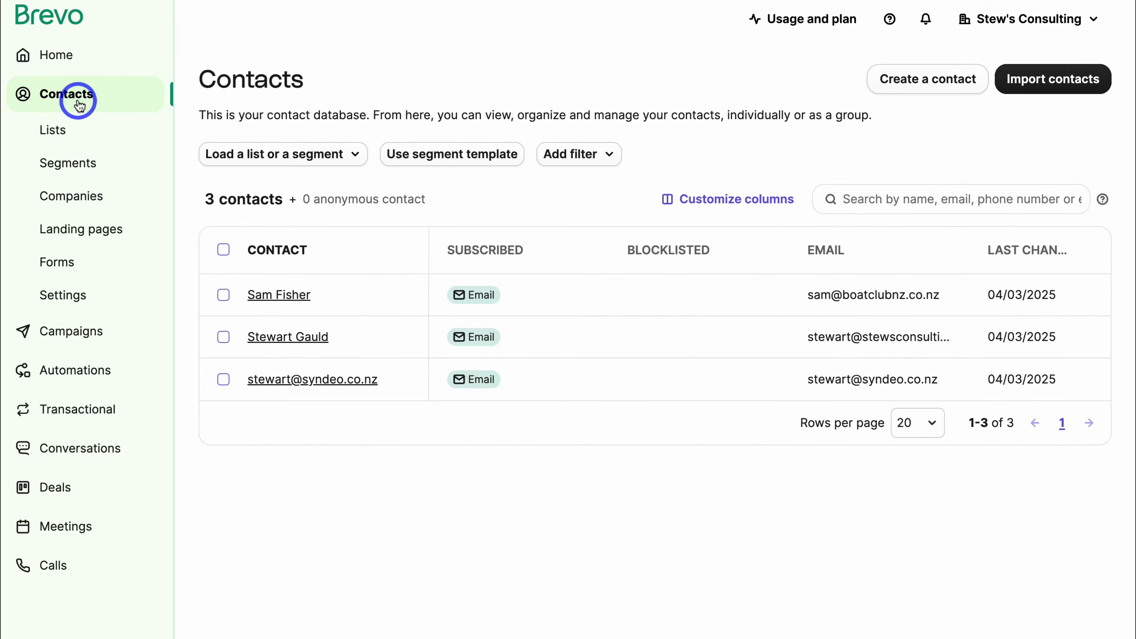
left_click(224, 250)
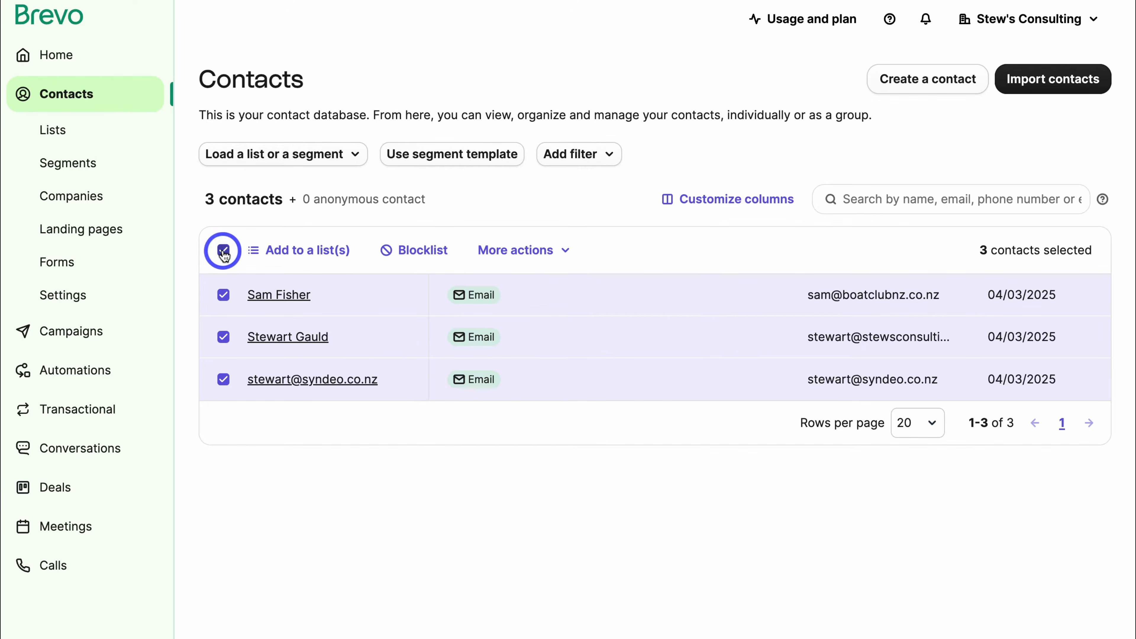
left_click(286, 250)
left_click(319, 319)
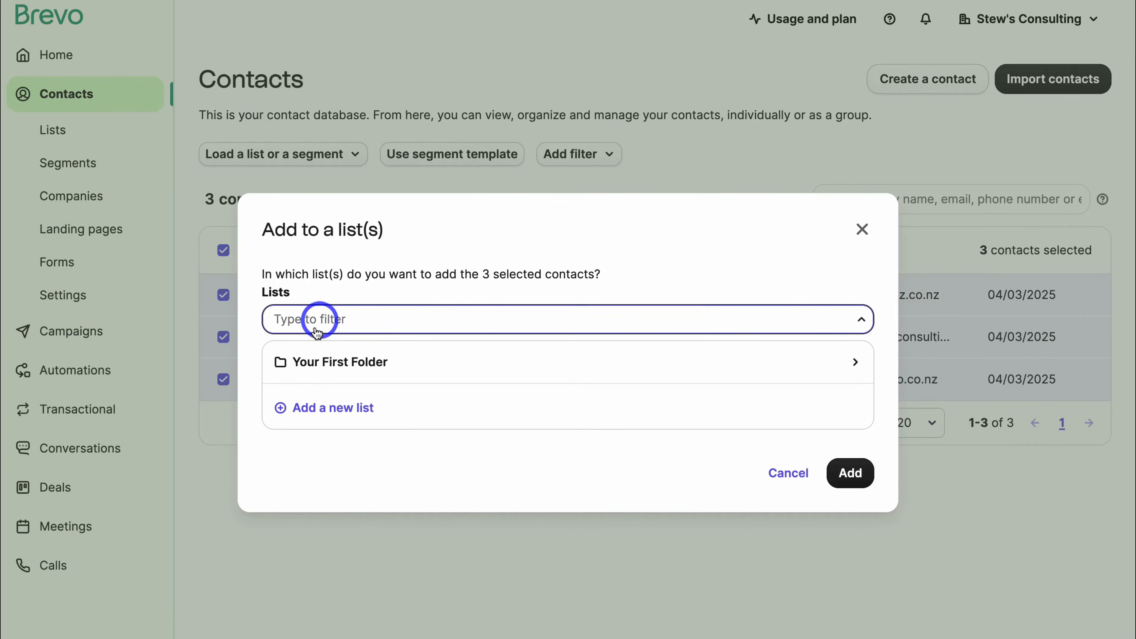
left_click(436, 363)
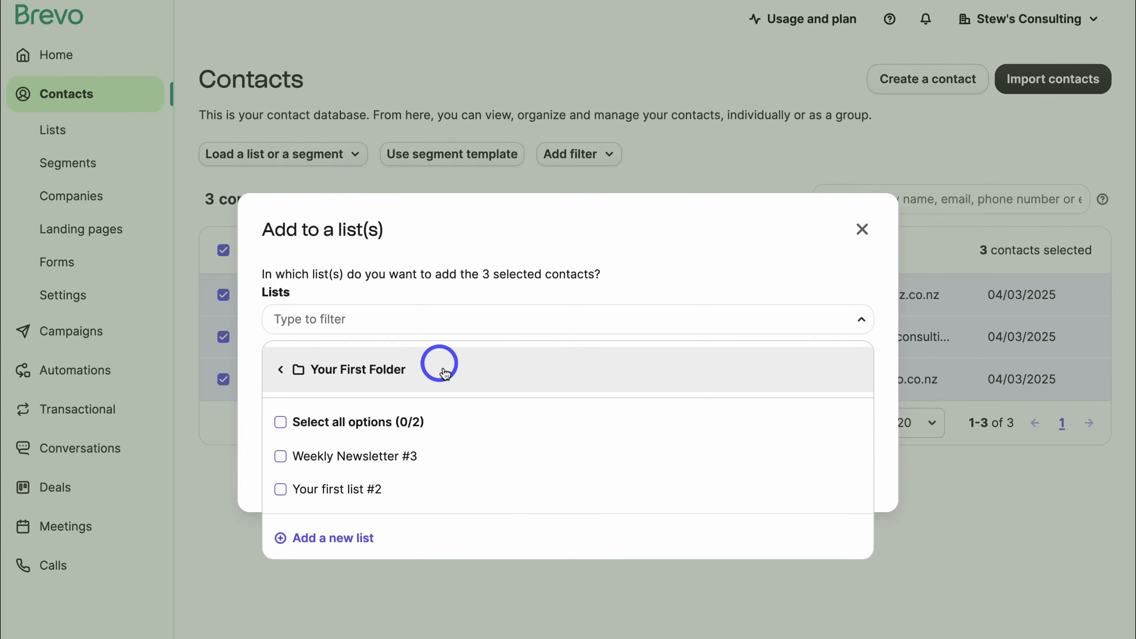
left_click(281, 457)
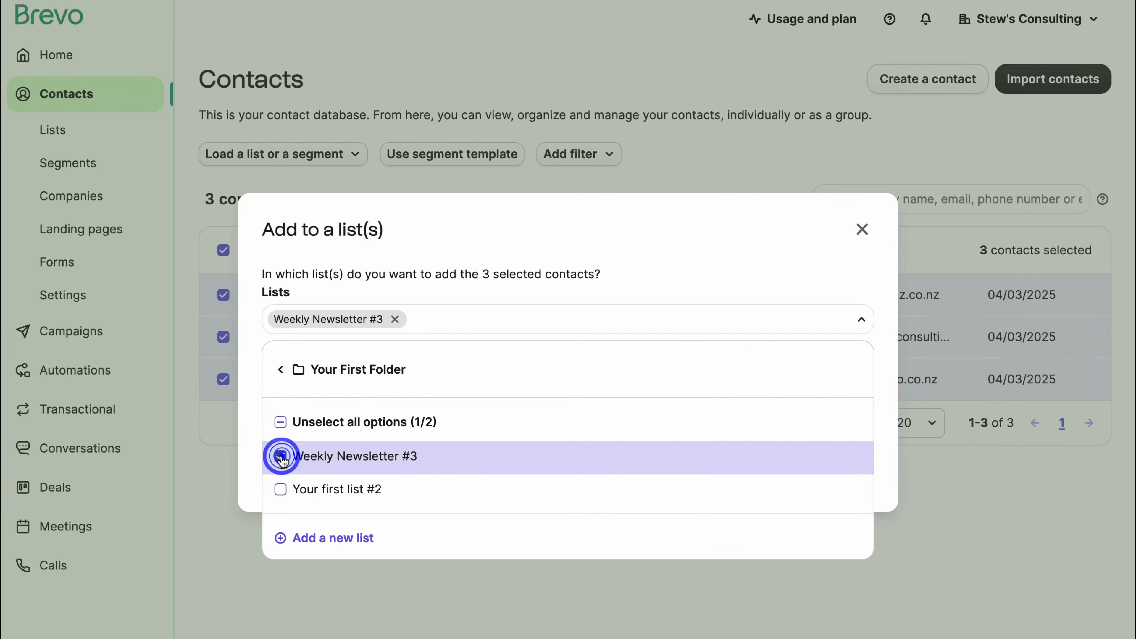
left_click(252, 432)
left_click(848, 474)
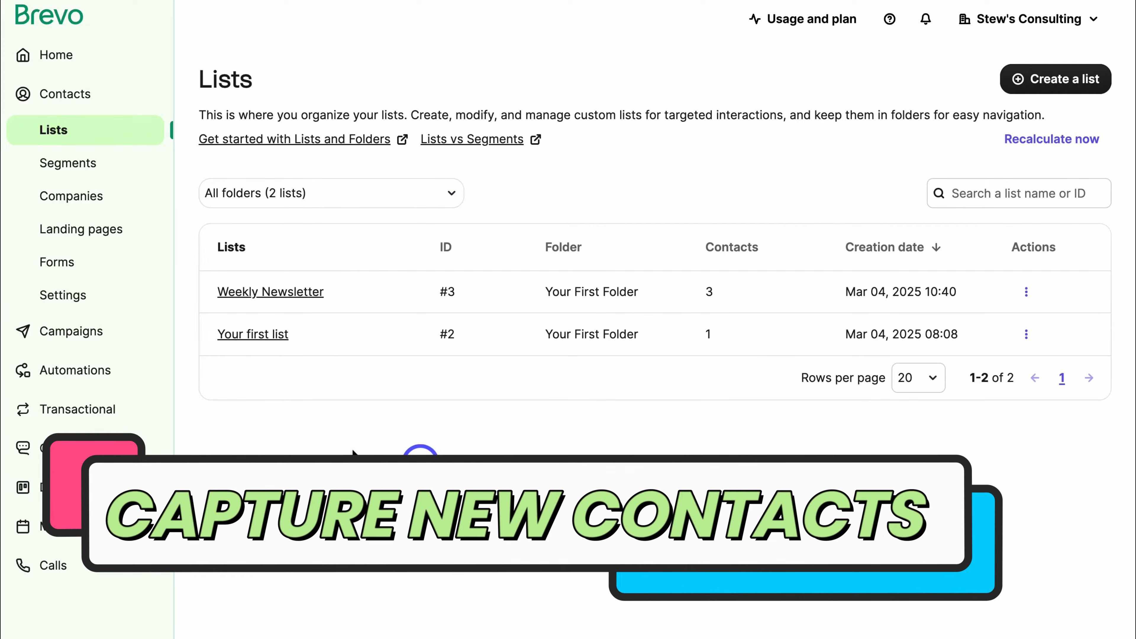
Go to the Forms page under Contacts and scroll down it.
left_click(102, 268)
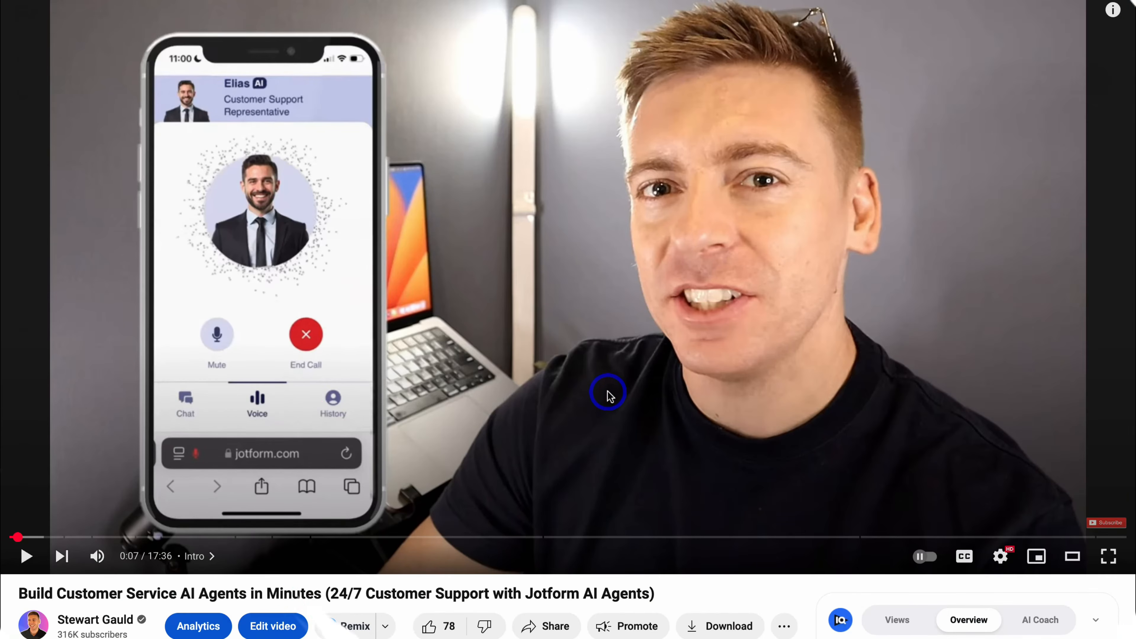
scroll(607, 391, "down", 9)
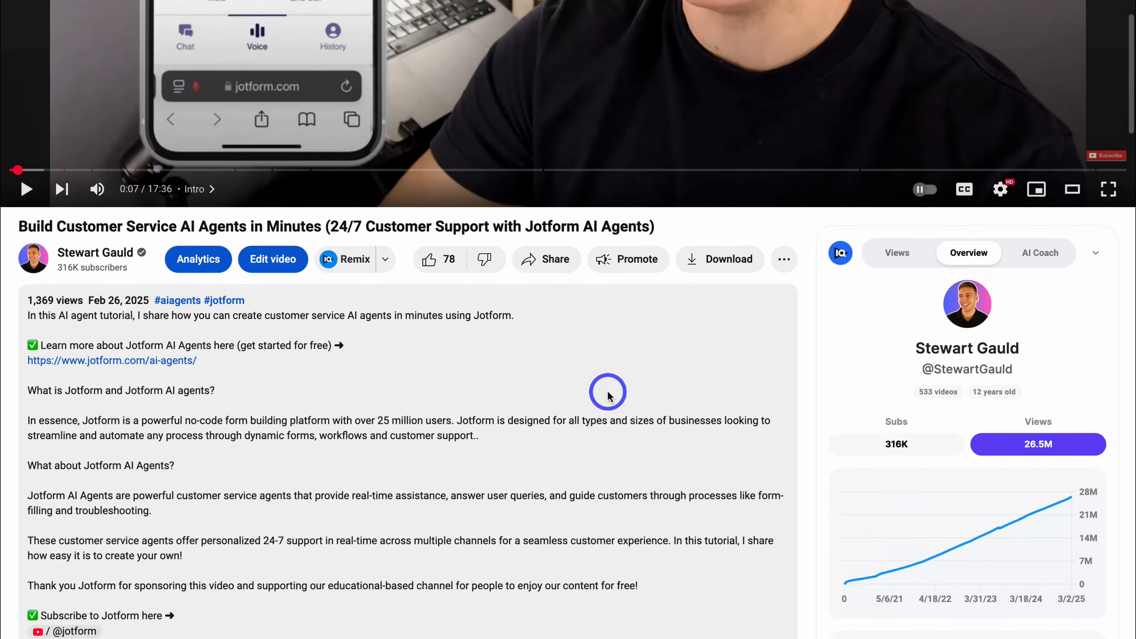
Scroll down through the Jotform AI Agents video's description.
scroll(608, 395, "down", 10)
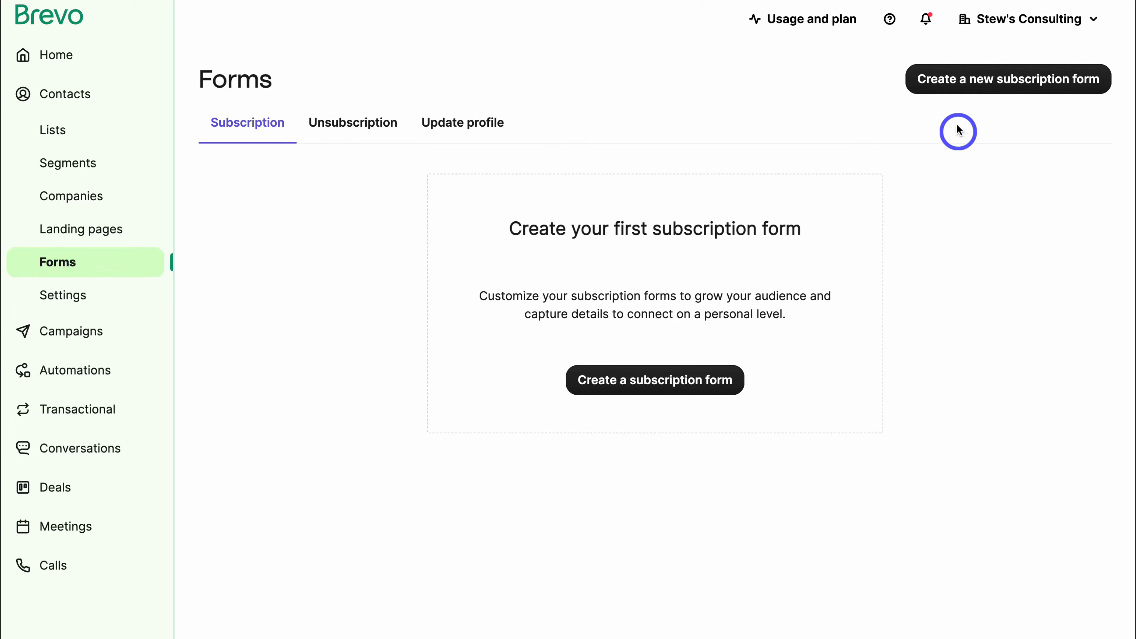
Start a subscription form named 'Newsletter Form' with GDPR fields enabled.
left_click(969, 83)
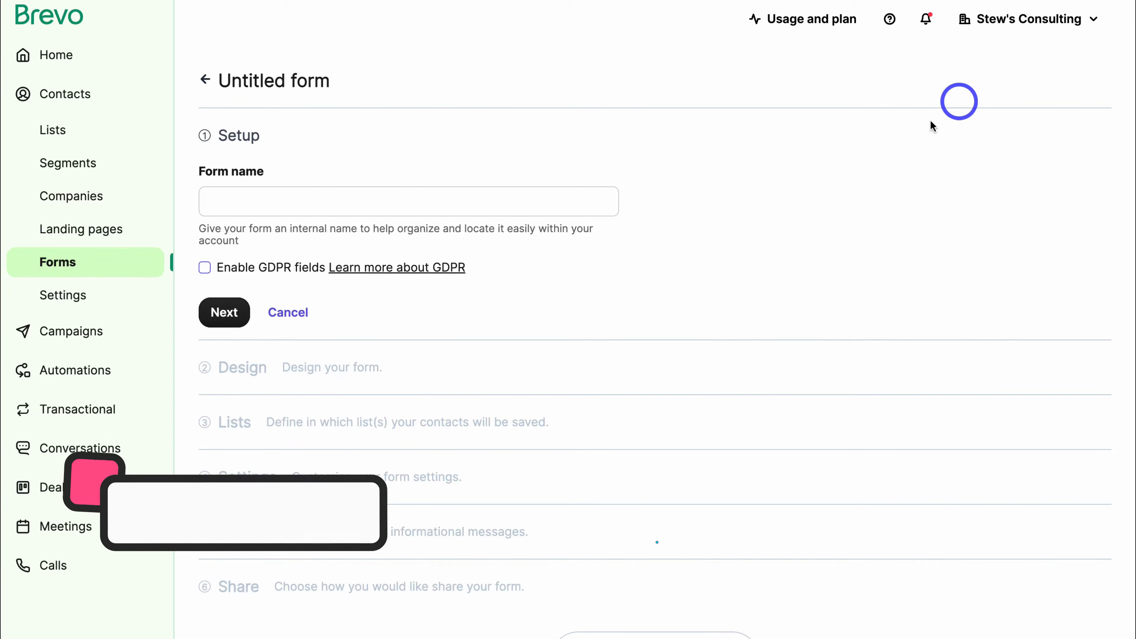
left_click(257, 198)
type("Newsletter Form")
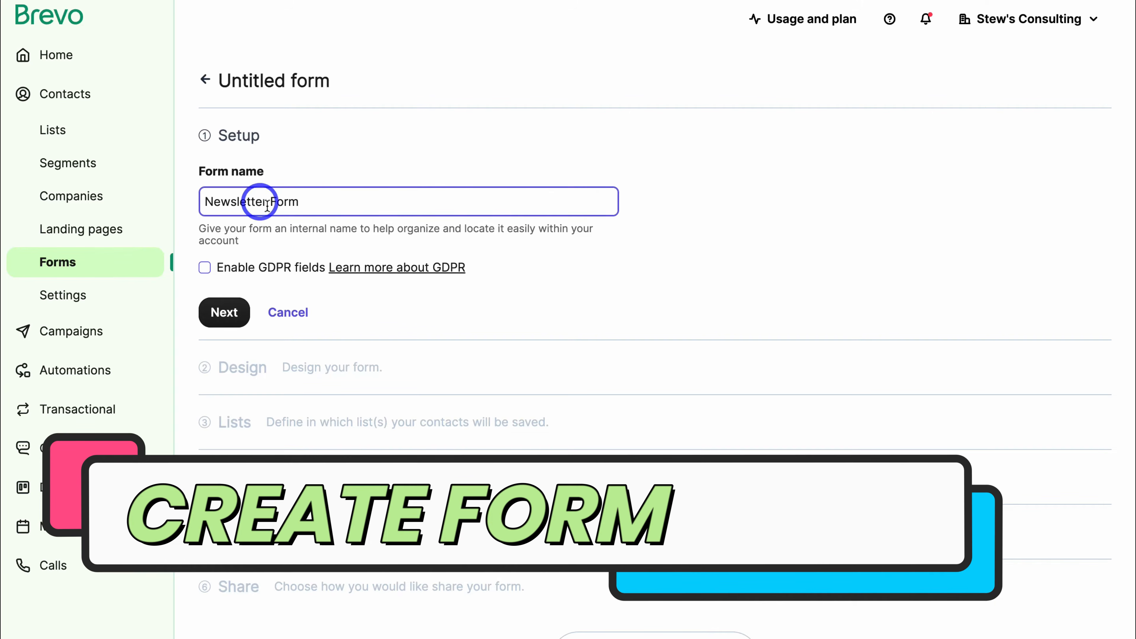
left_click(206, 269)
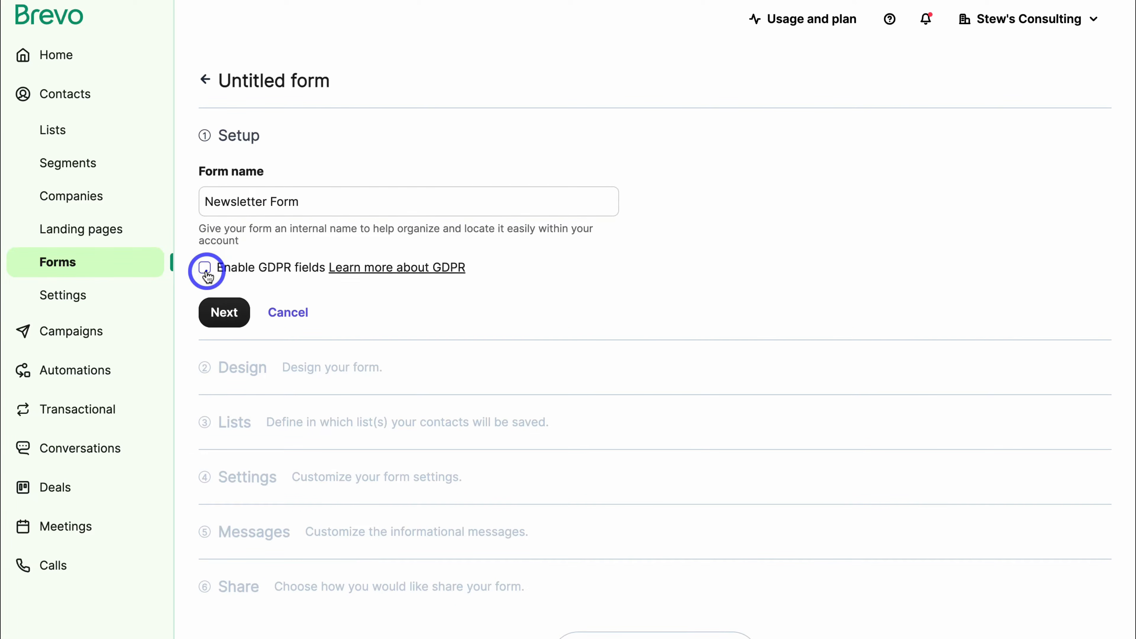
left_click(223, 312)
scroll(473, 389, "down", 5)
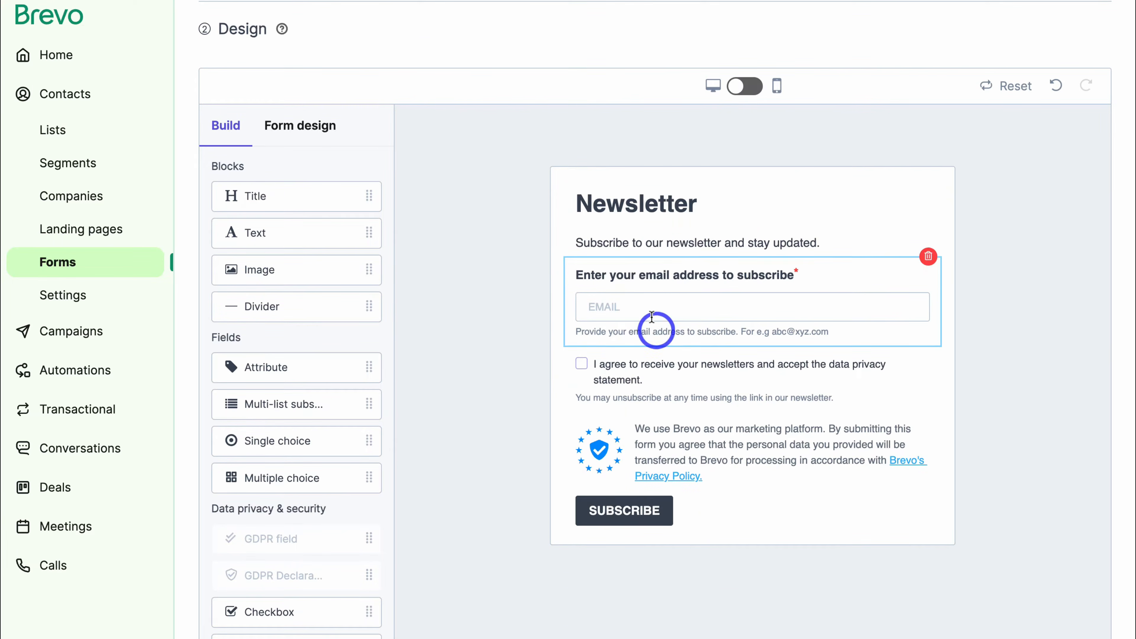
Change the form title to 'Weekly Newsletter' and edit the end of the subtitle.
left_click(730, 204)
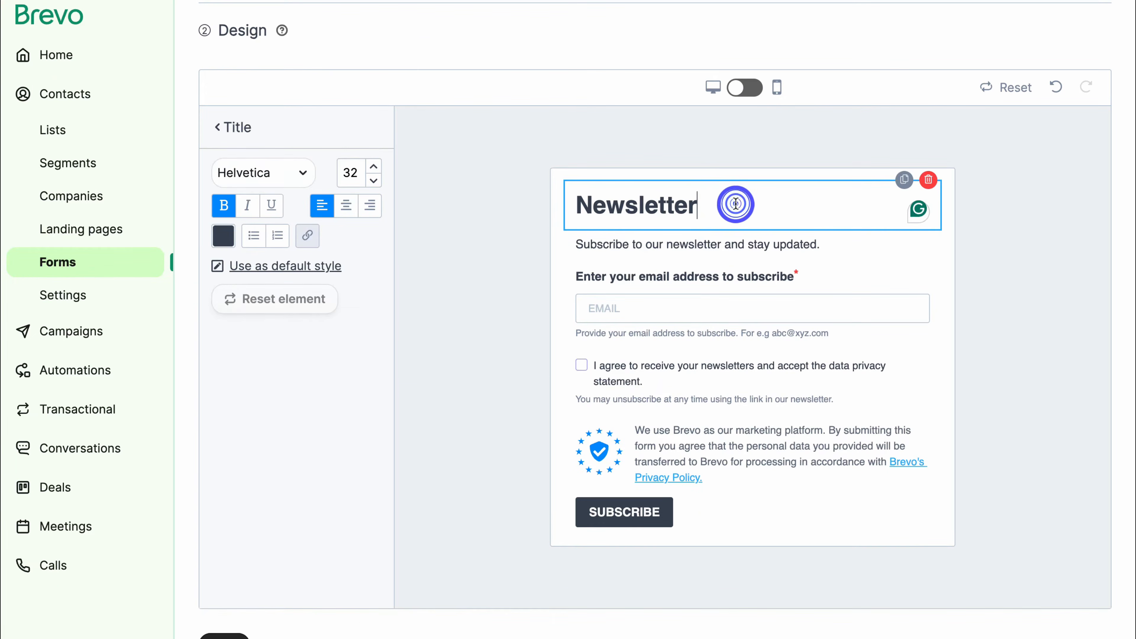
left_click(583, 207)
type("Weekly")
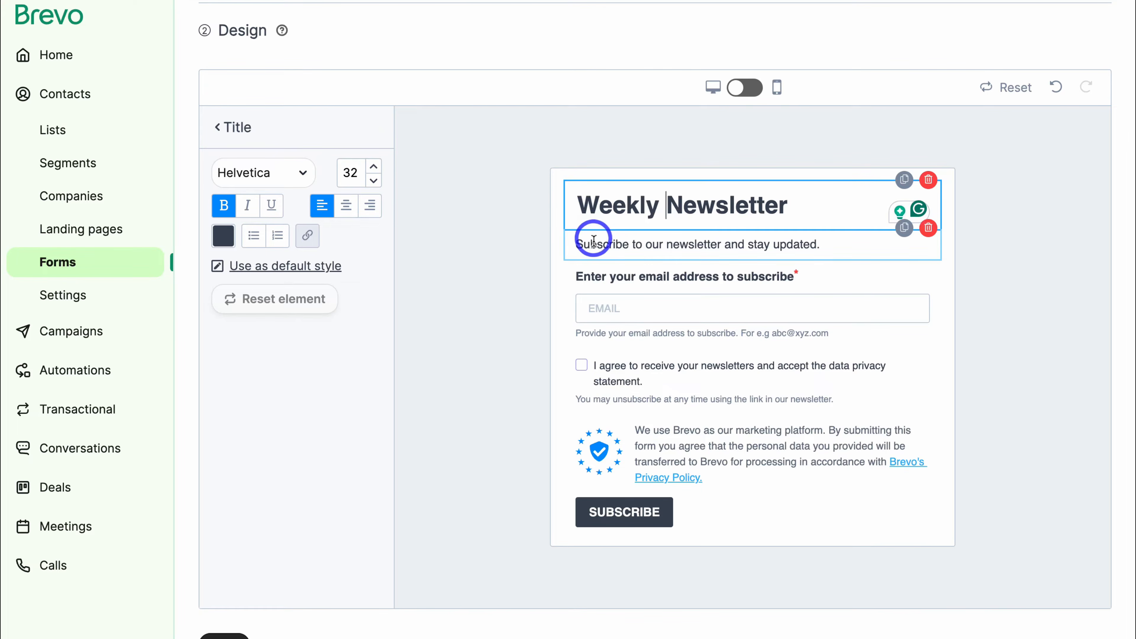
left_click(594, 245)
left_click(822, 243)
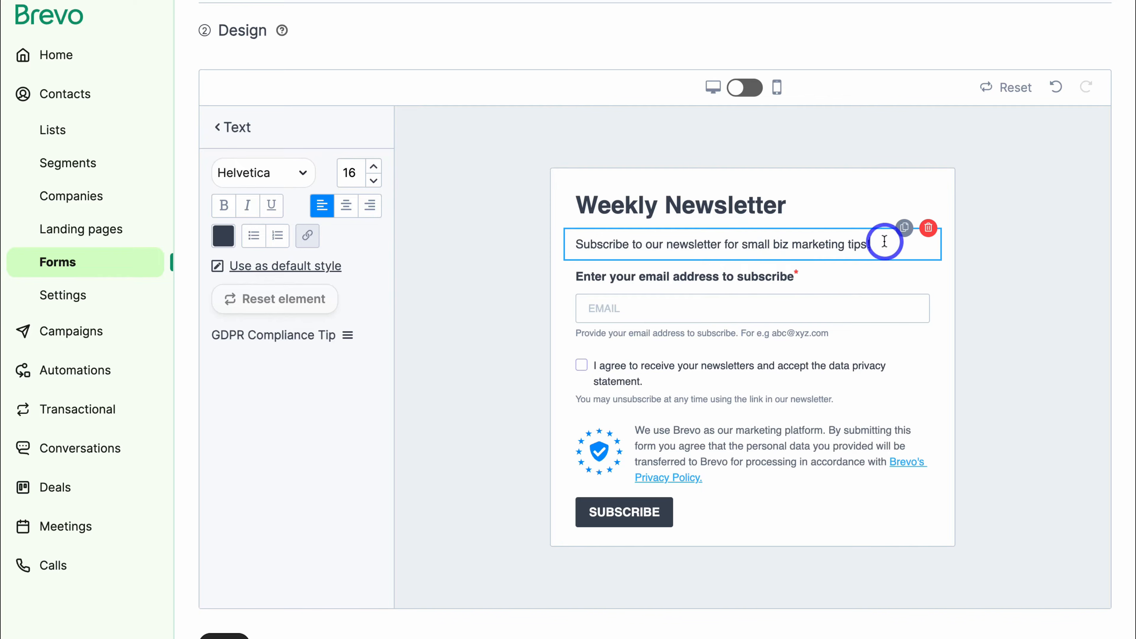
Add a FIRSTNAME field labelled 'Enter your name' without help text.
left_click(716, 307)
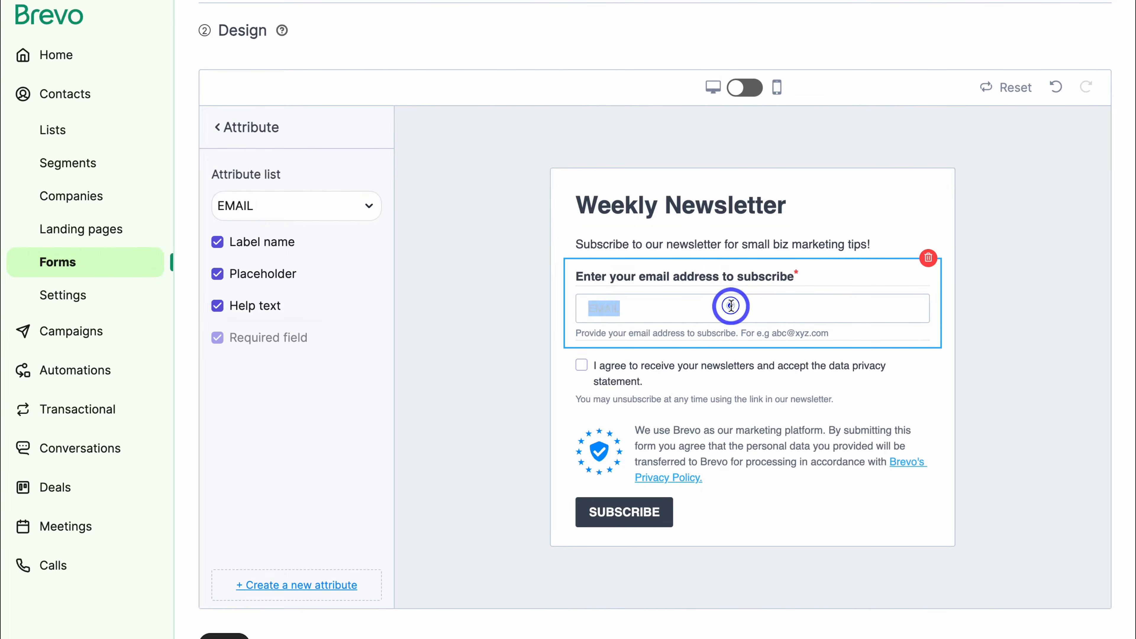
left_click(333, 207)
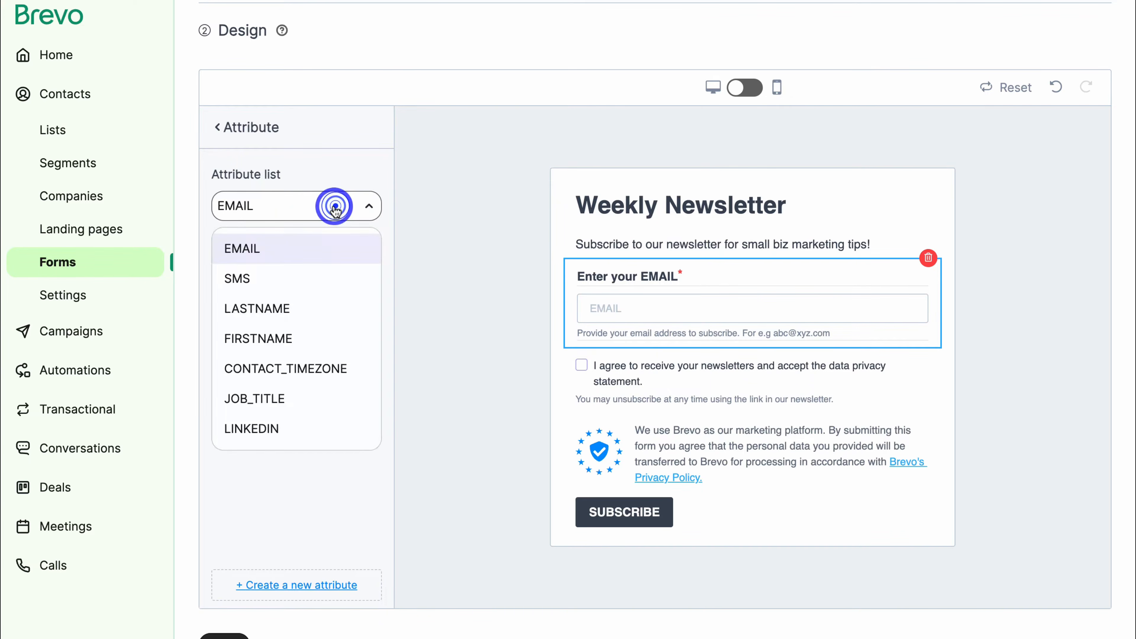
left_click(341, 205)
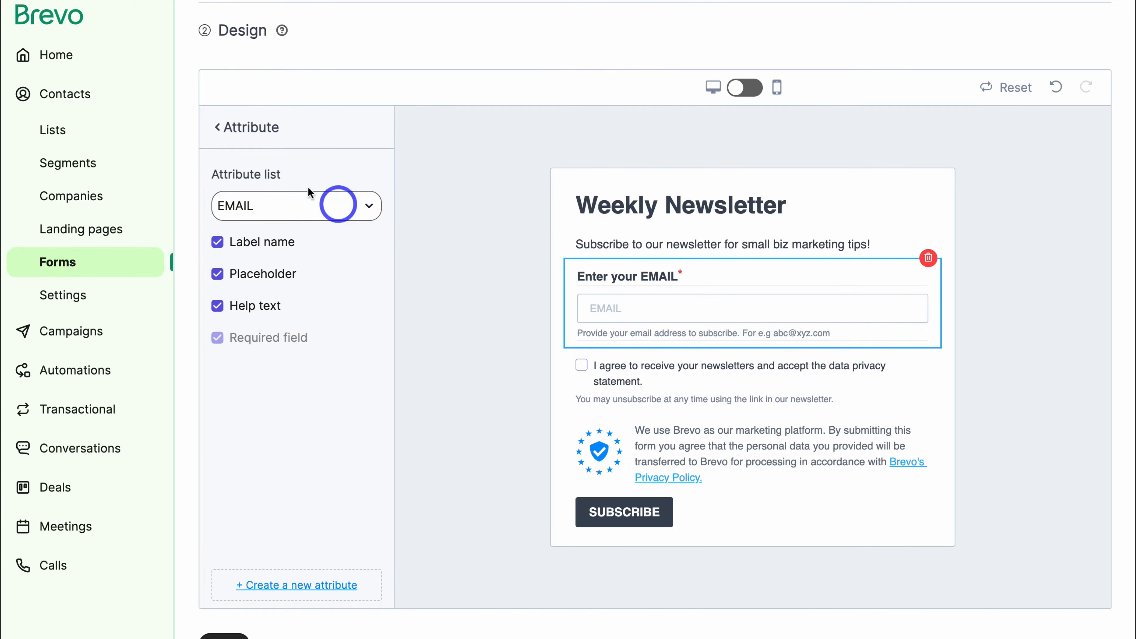
left_click(217, 127)
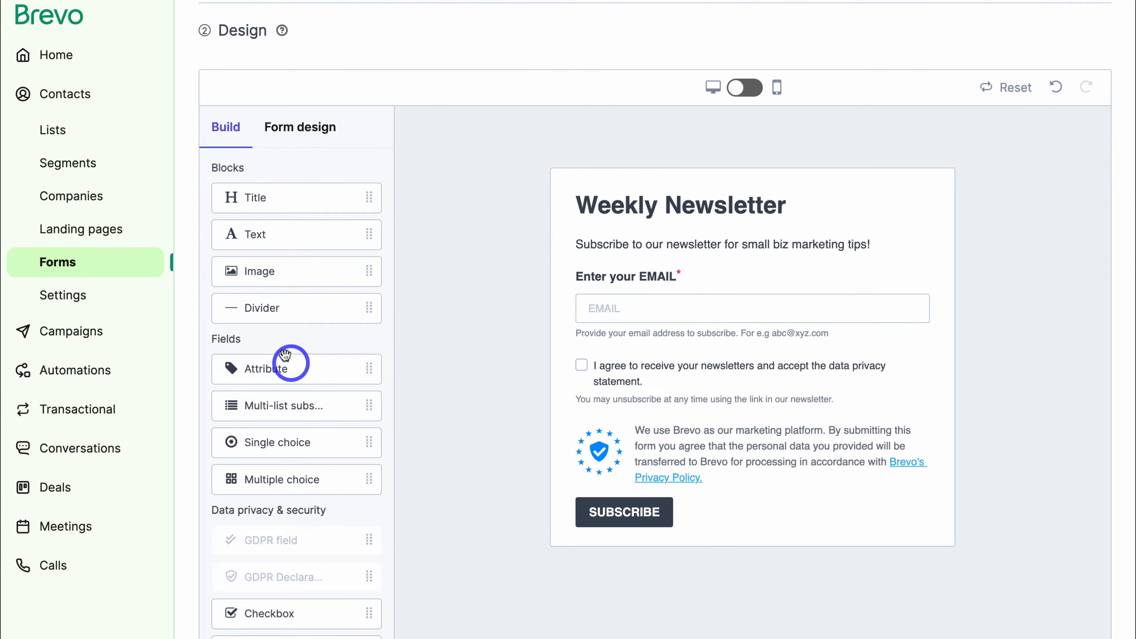
left_click_drag(312, 371, 688, 365)
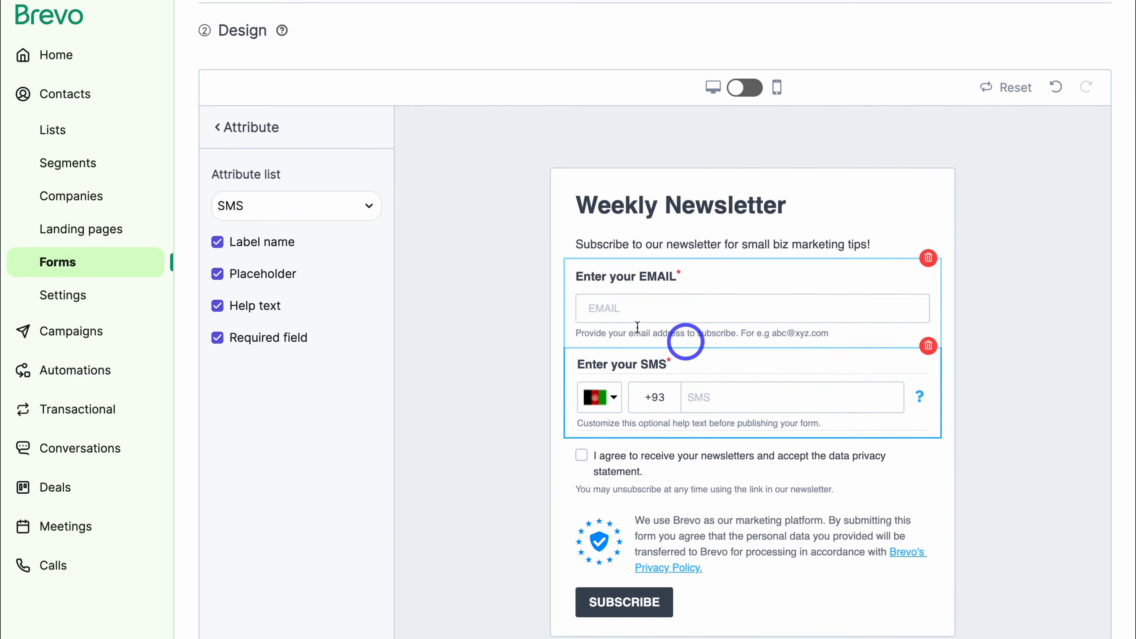
left_click(280, 215)
left_click(300, 305)
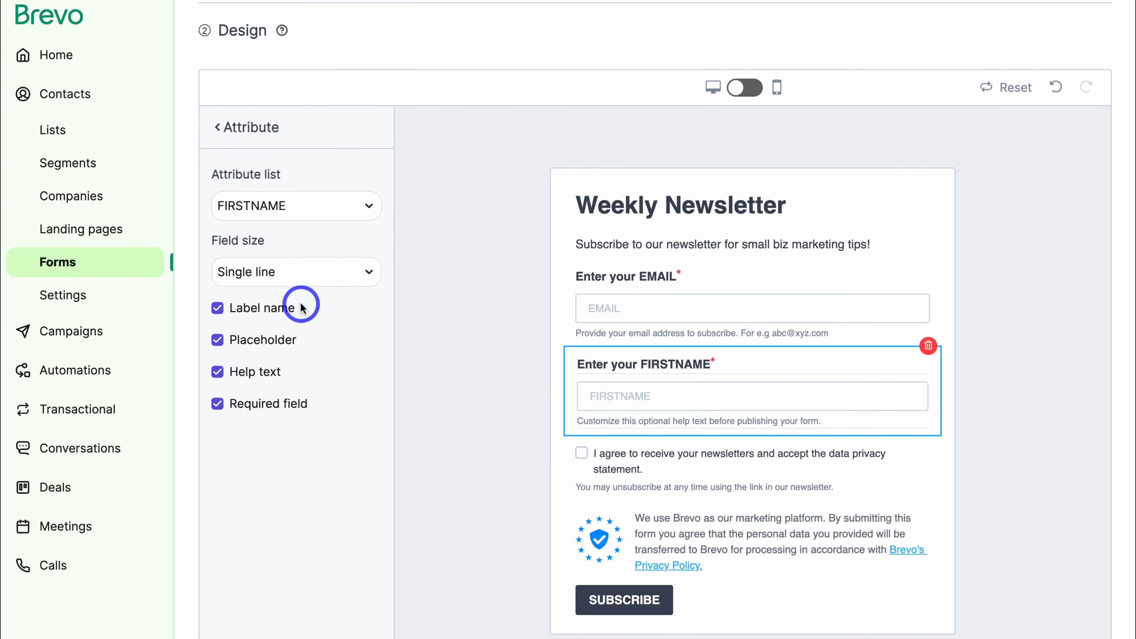
left_click(217, 371)
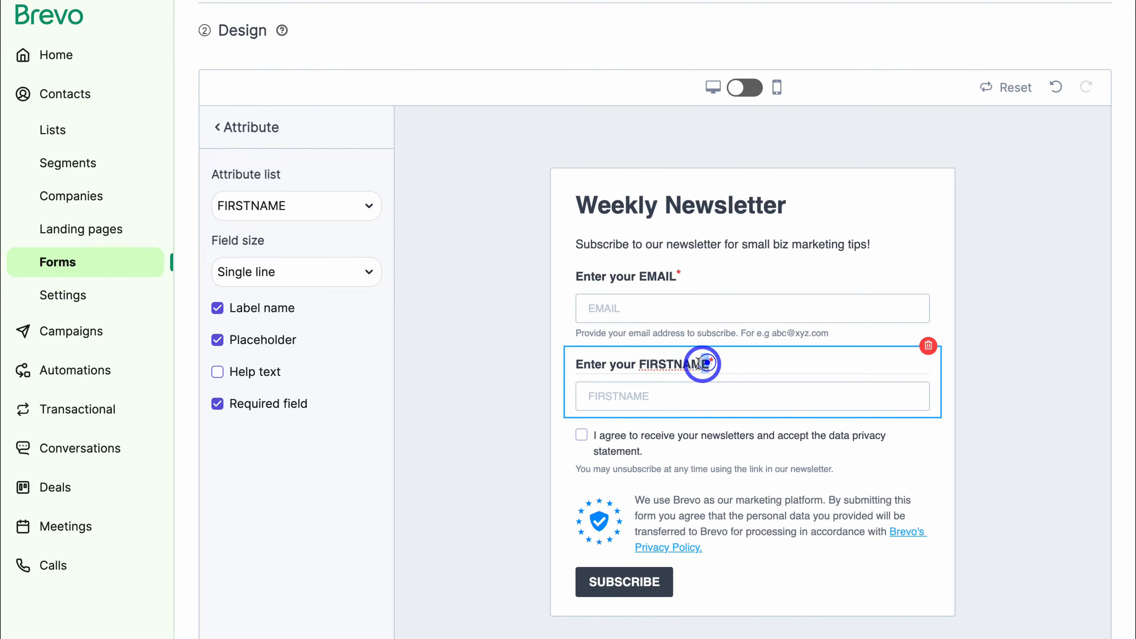
left_click_drag(699, 363, 639, 363)
type("name")
Relabel the email field 'Enter your email', drop its help text, and move the name field above it.
left_click(728, 288)
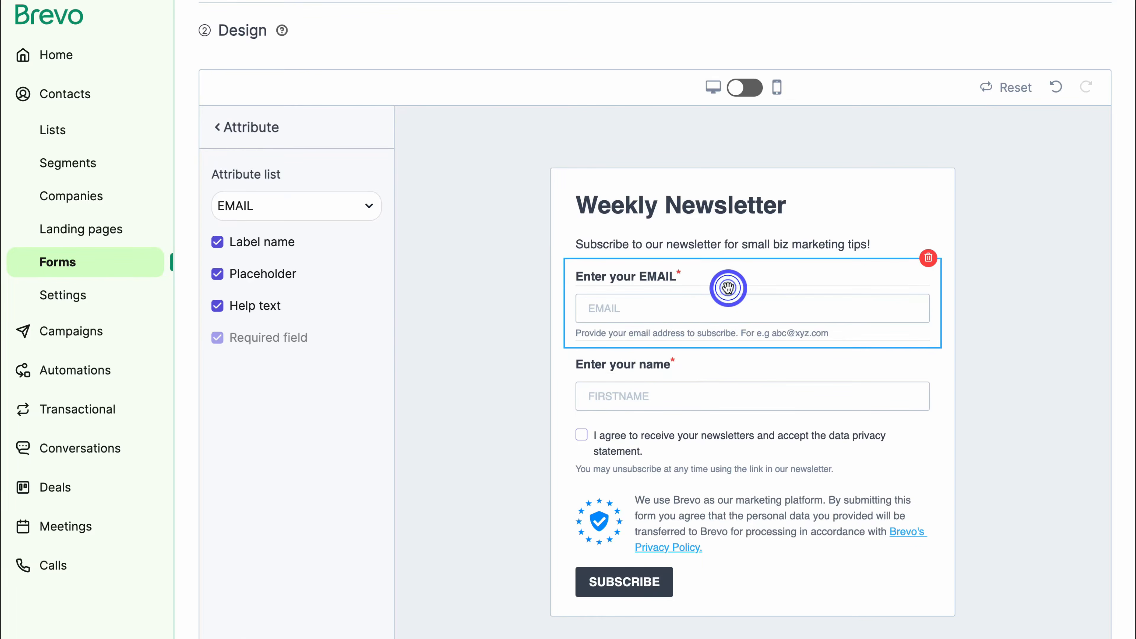
left_click(218, 306)
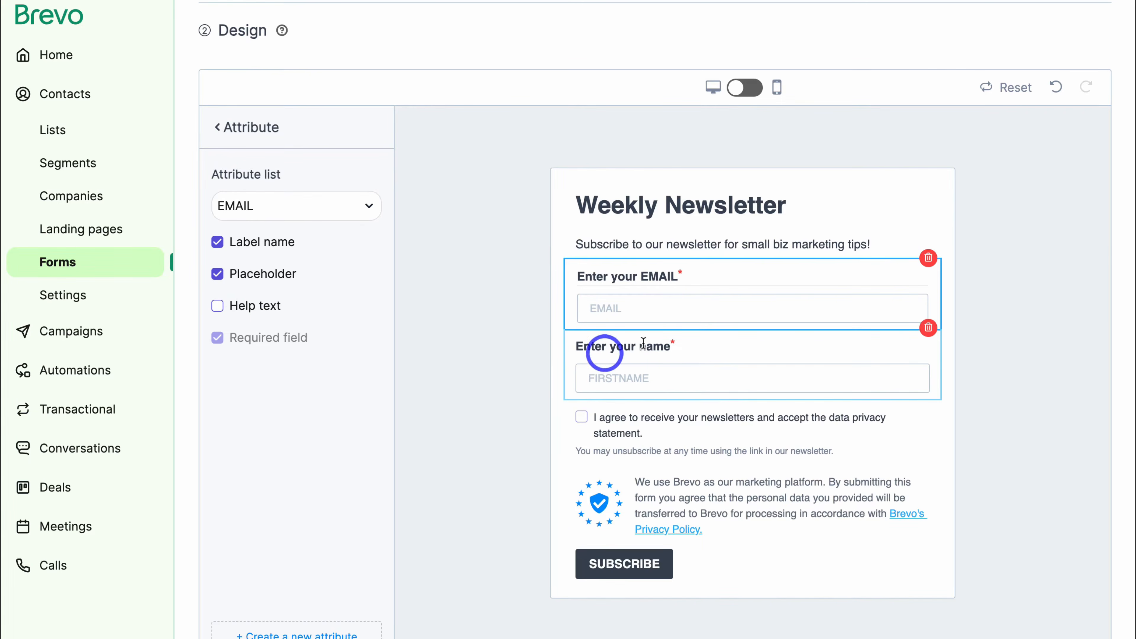
left_click_drag(675, 276, 639, 277)
type("email")
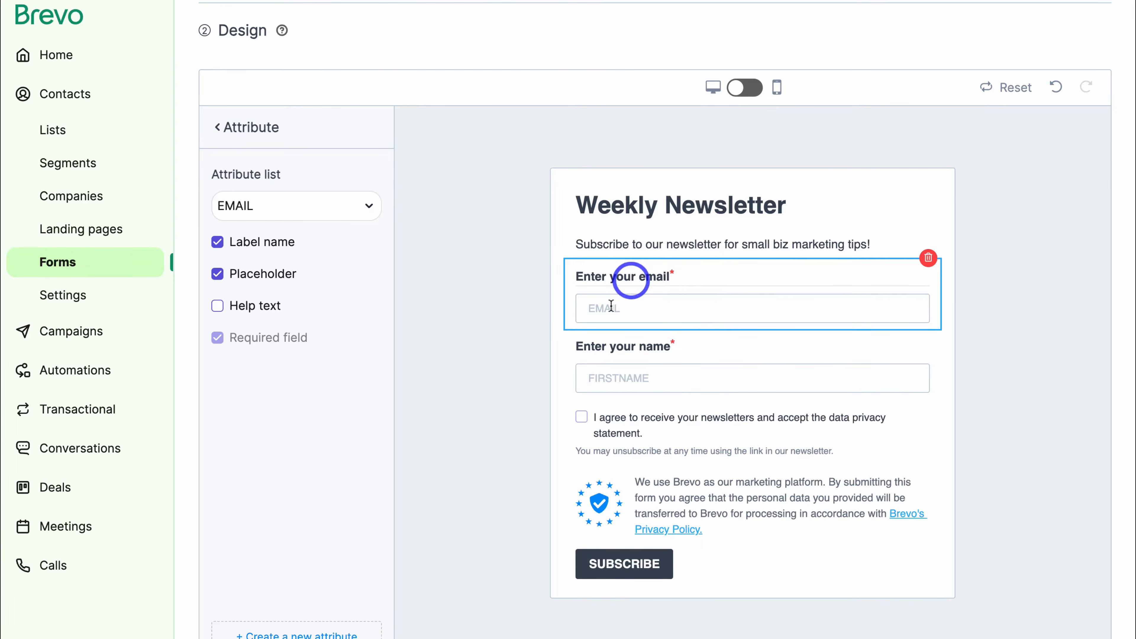
left_click_drag(564, 358, 563, 282)
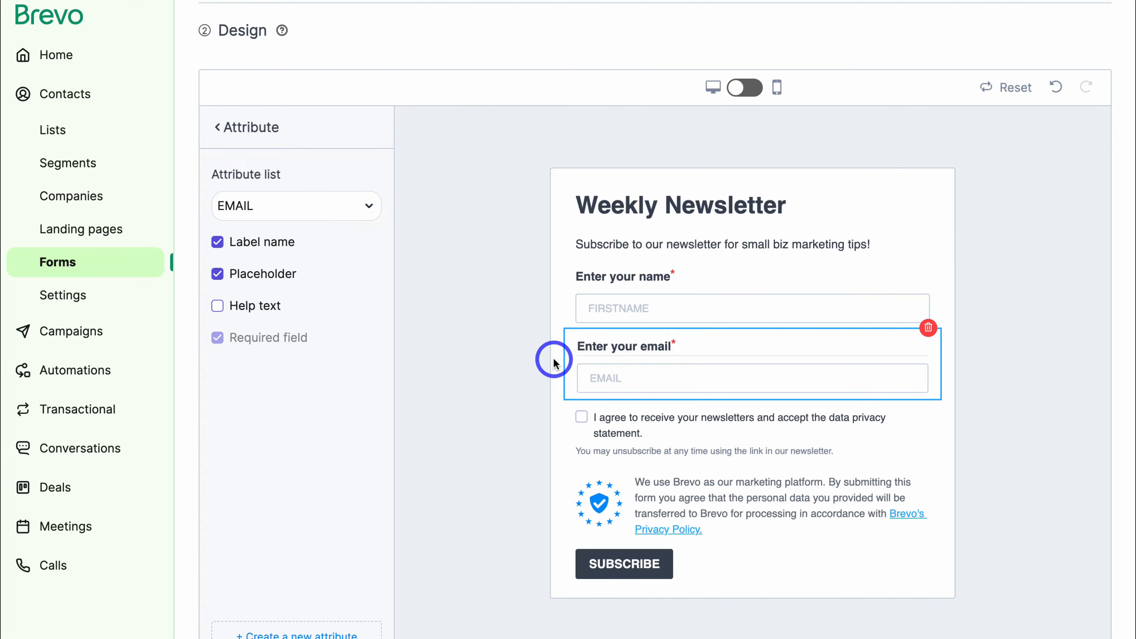
left_click(989, 411)
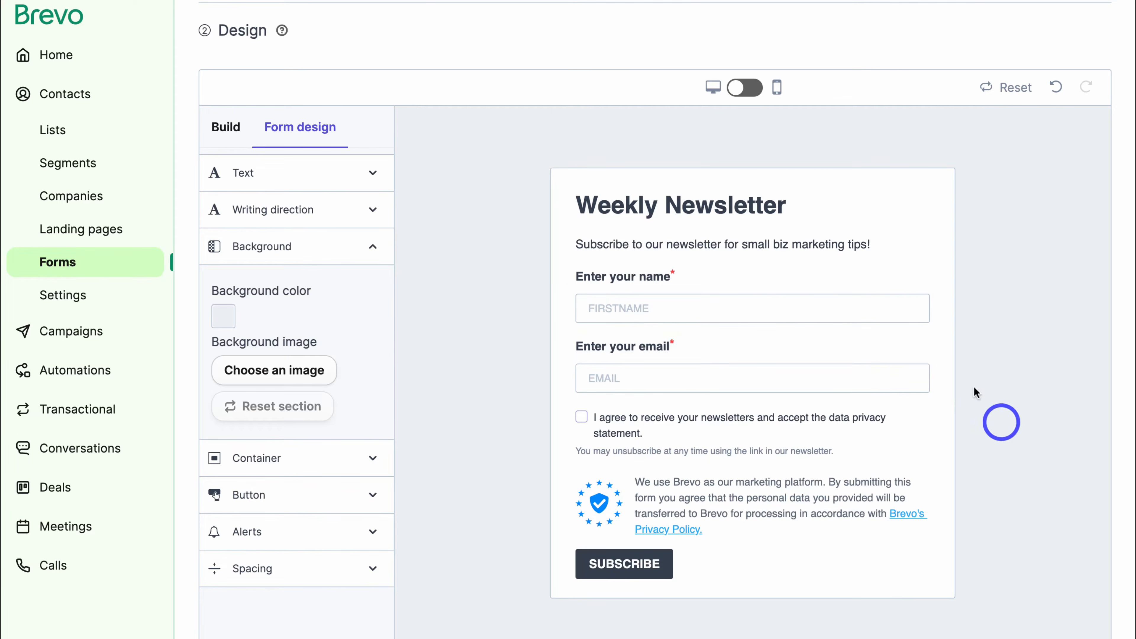
Change the form container's border colour to salmon.
left_click(946, 202)
left_click(922, 233)
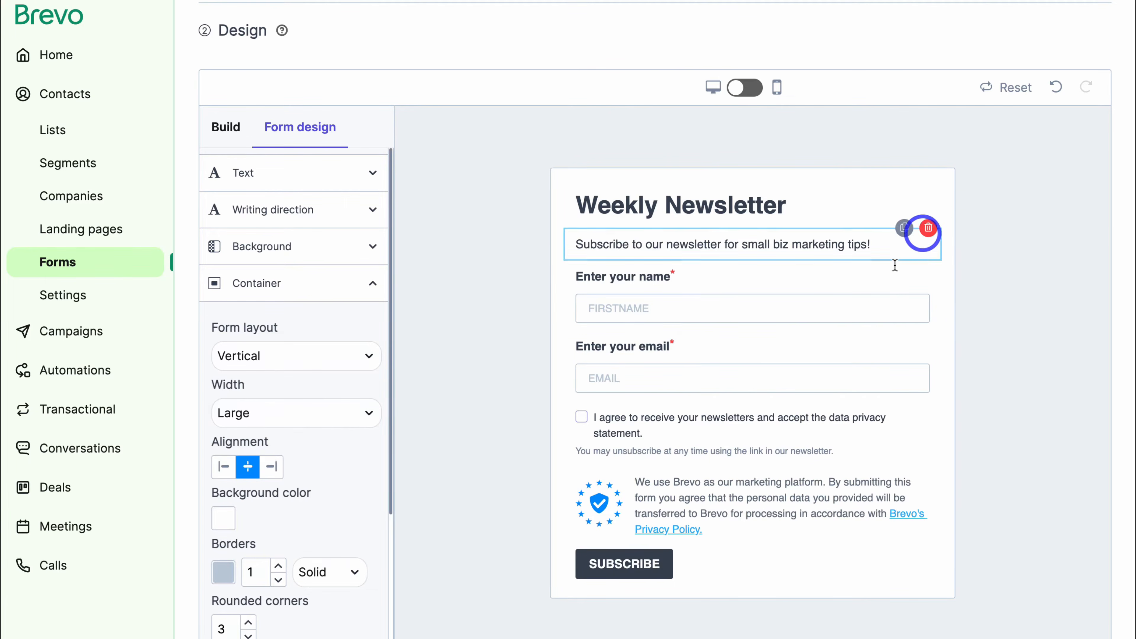
scroll(325, 406, "down", 3)
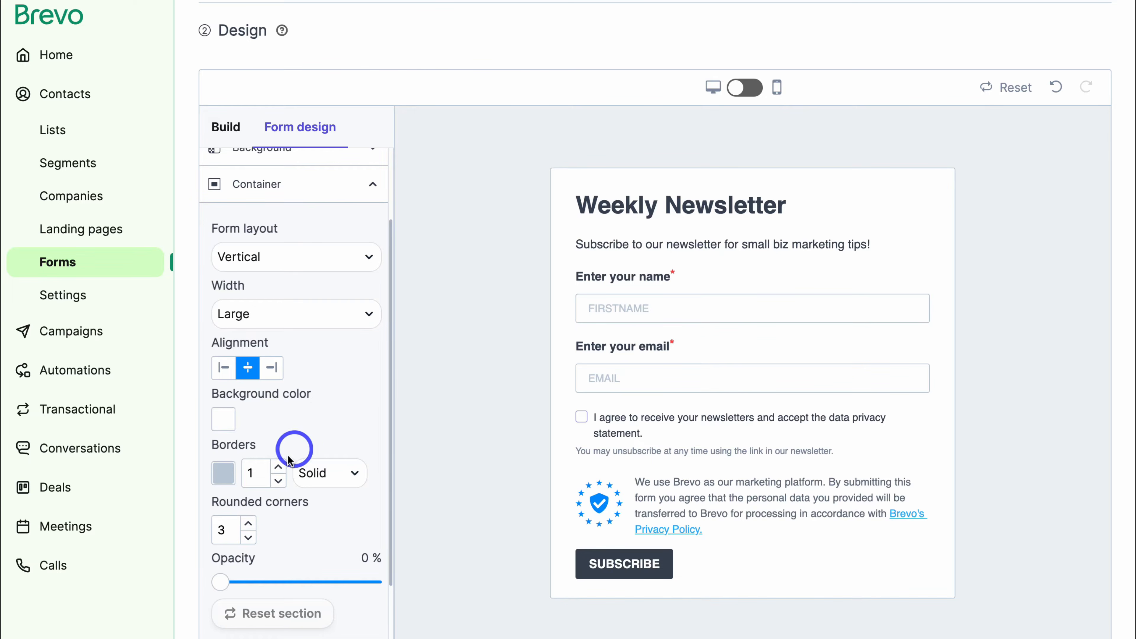
left_click(225, 473)
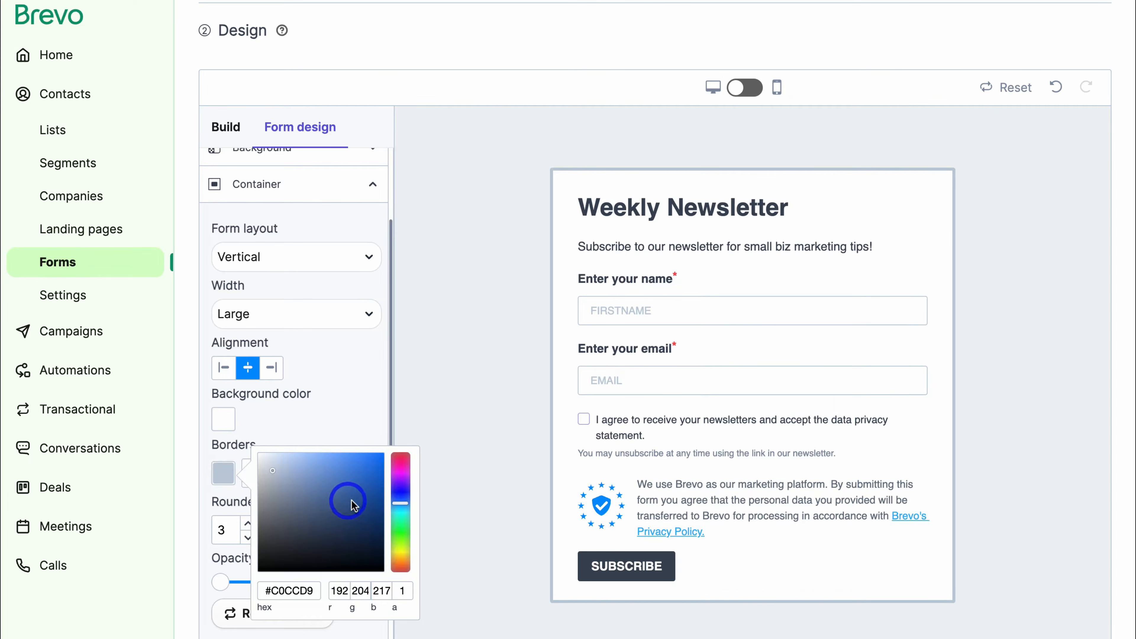
left_click_drag(401, 524, 401, 565)
left_click(335, 425)
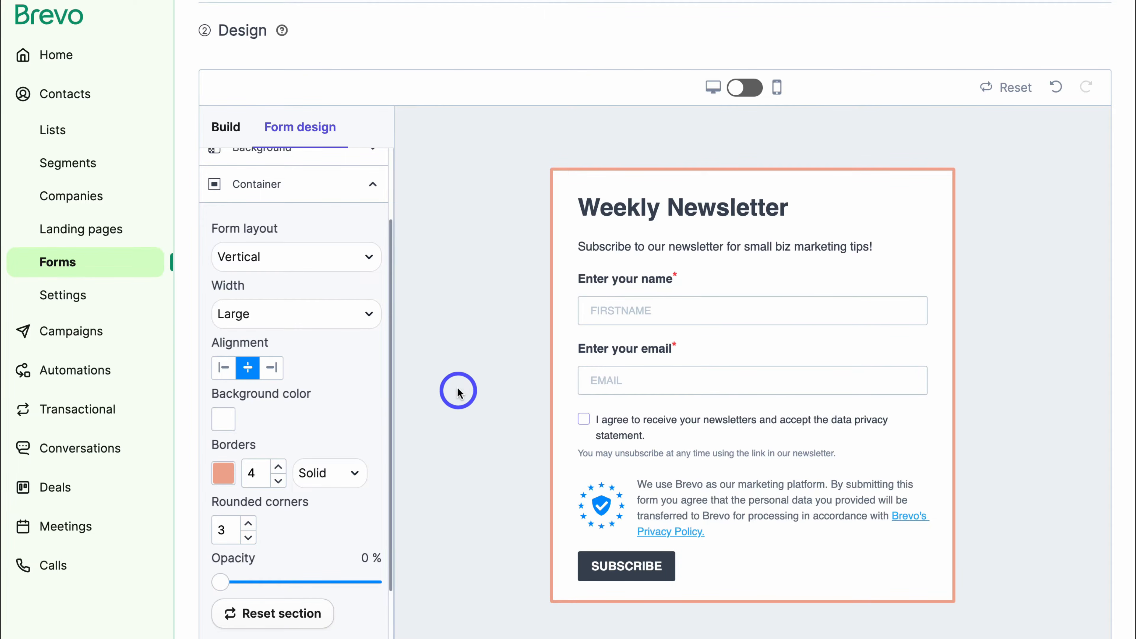
left_click(458, 387)
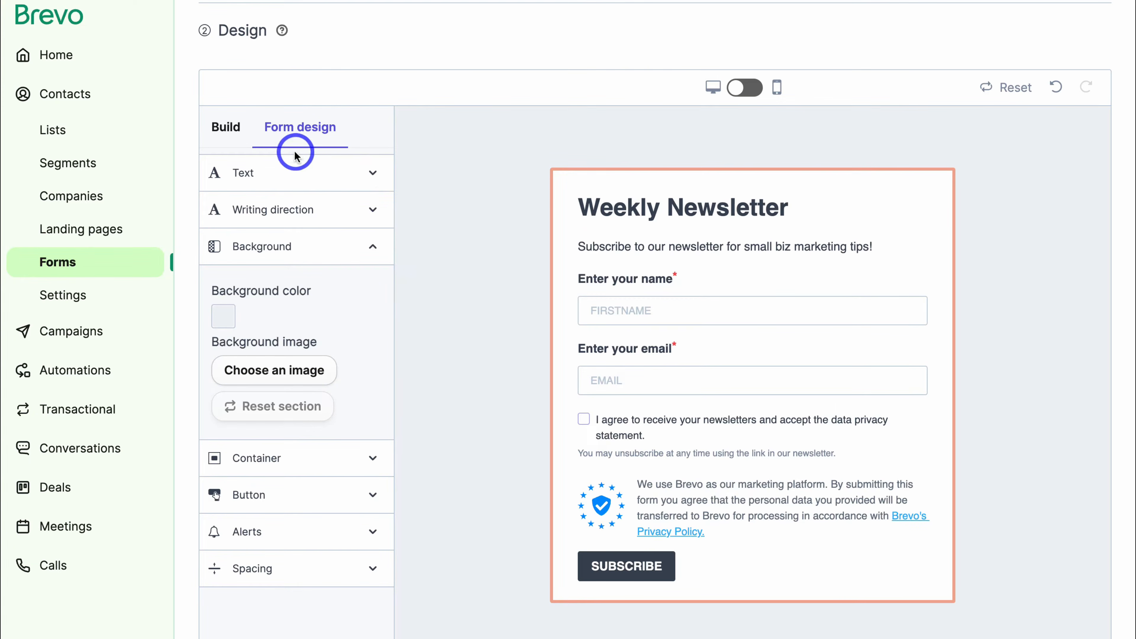
Make the SUBSCRIBE button background light orange, then return to the building blocks.
left_click(290, 174)
left_click(315, 394)
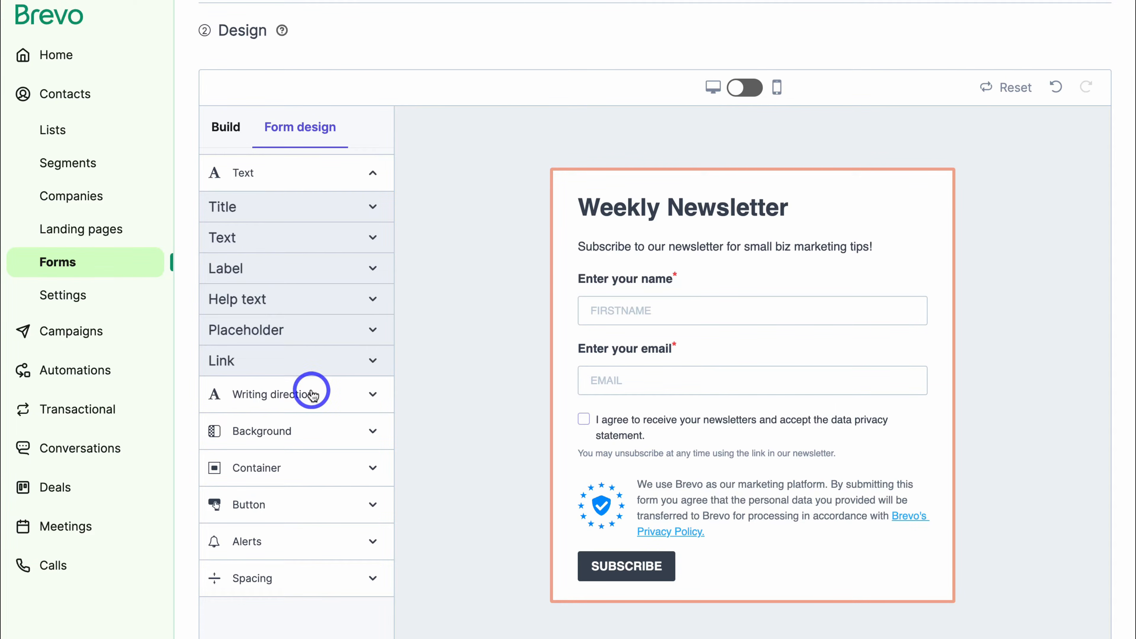
left_click(312, 396)
left_click(608, 555)
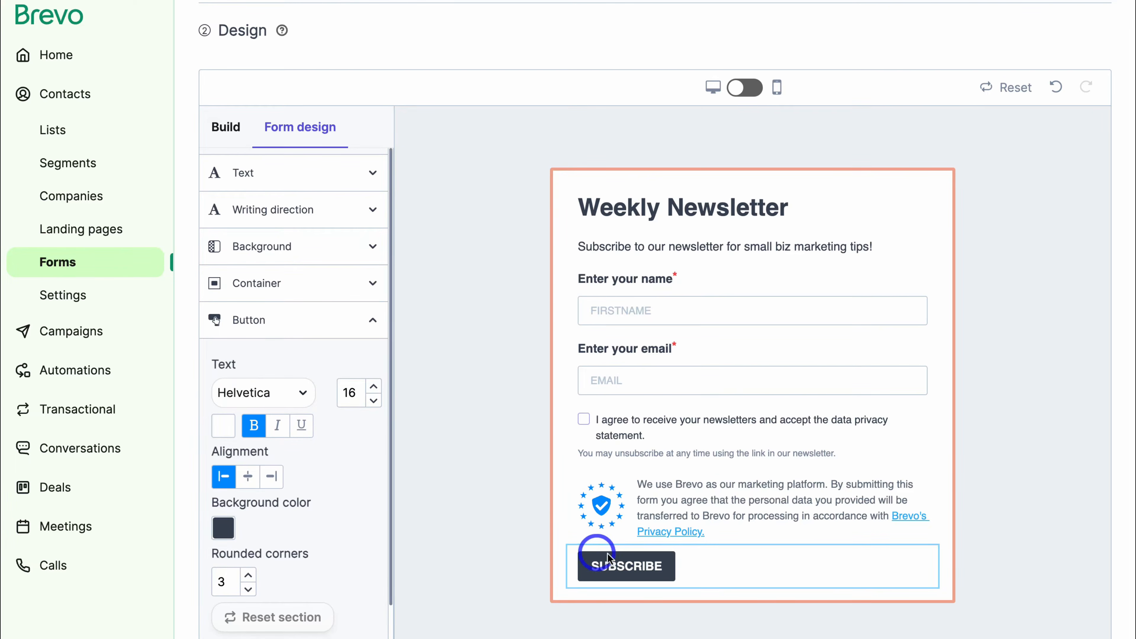
left_click(226, 529)
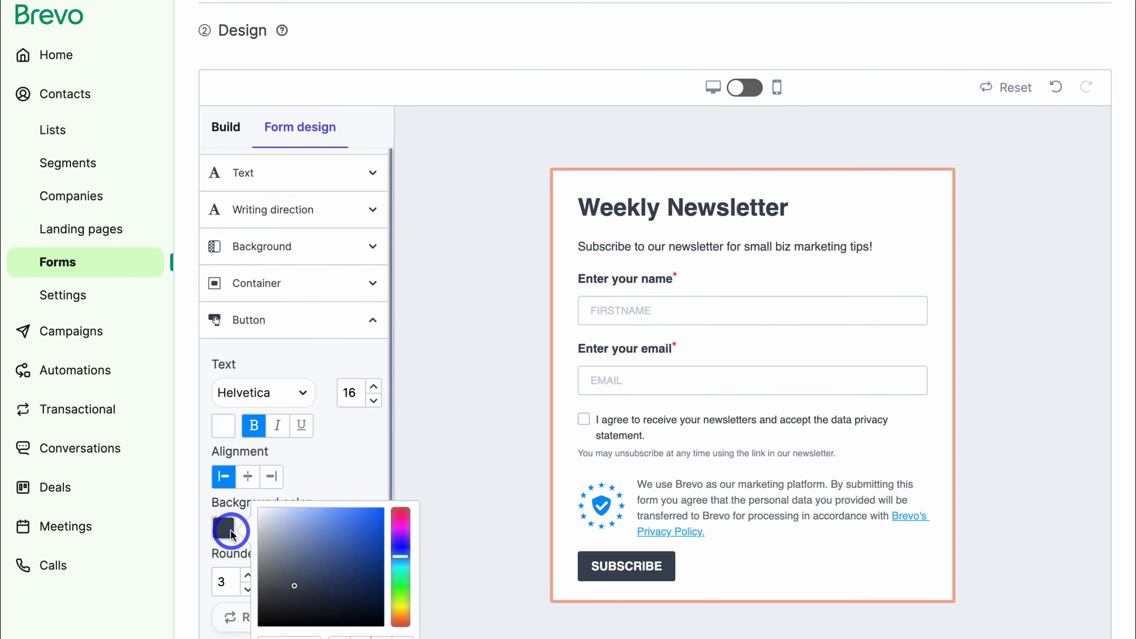
left_click_drag(399, 561, 403, 620)
left_click(325, 514)
left_click(349, 473)
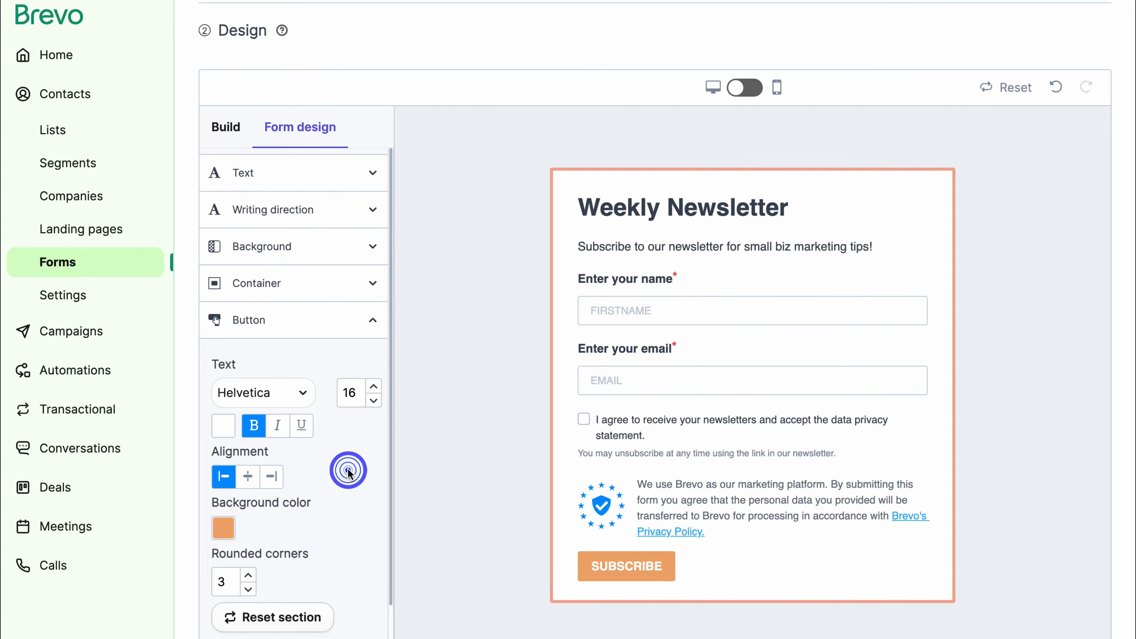
scroll(587, 448, "down", 1)
left_click(588, 439)
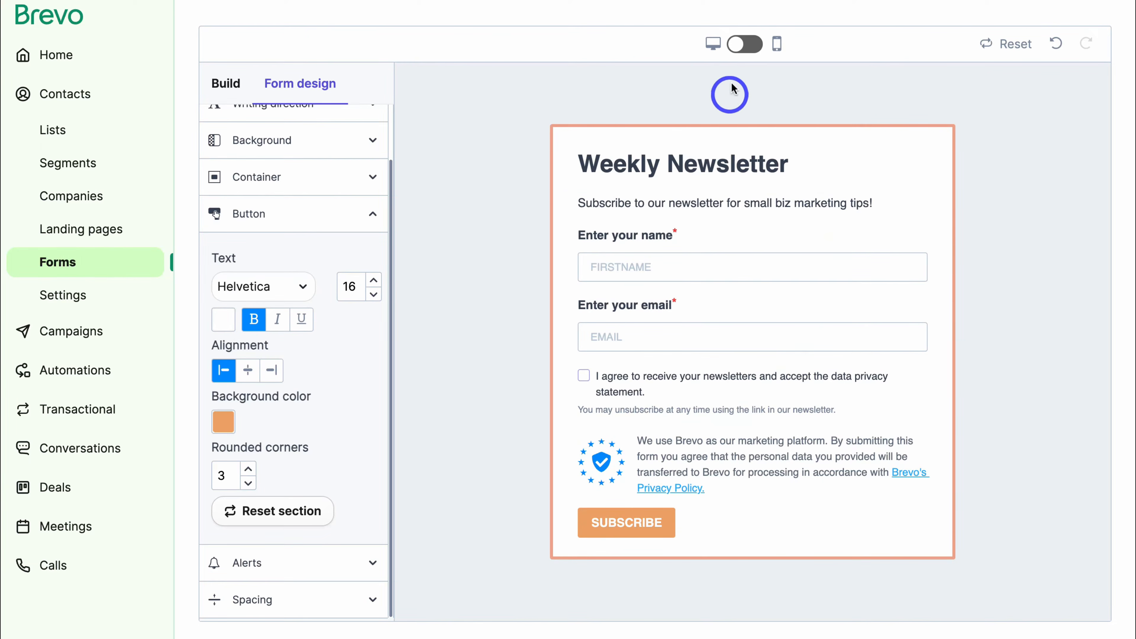
left_click(743, 50)
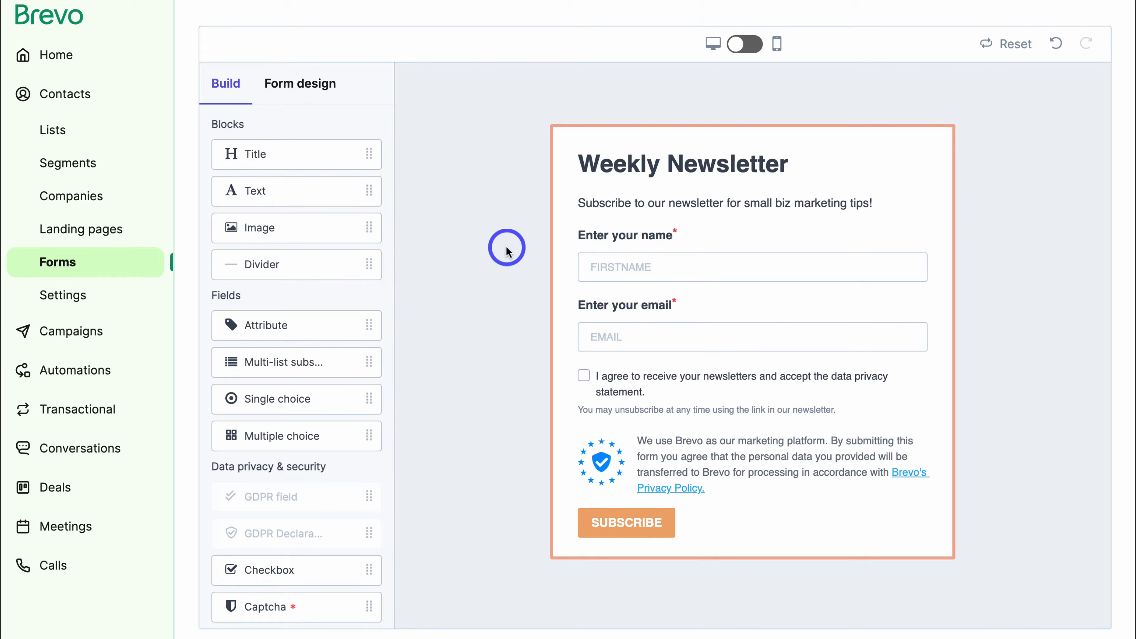
scroll(394, 297, "down", 6)
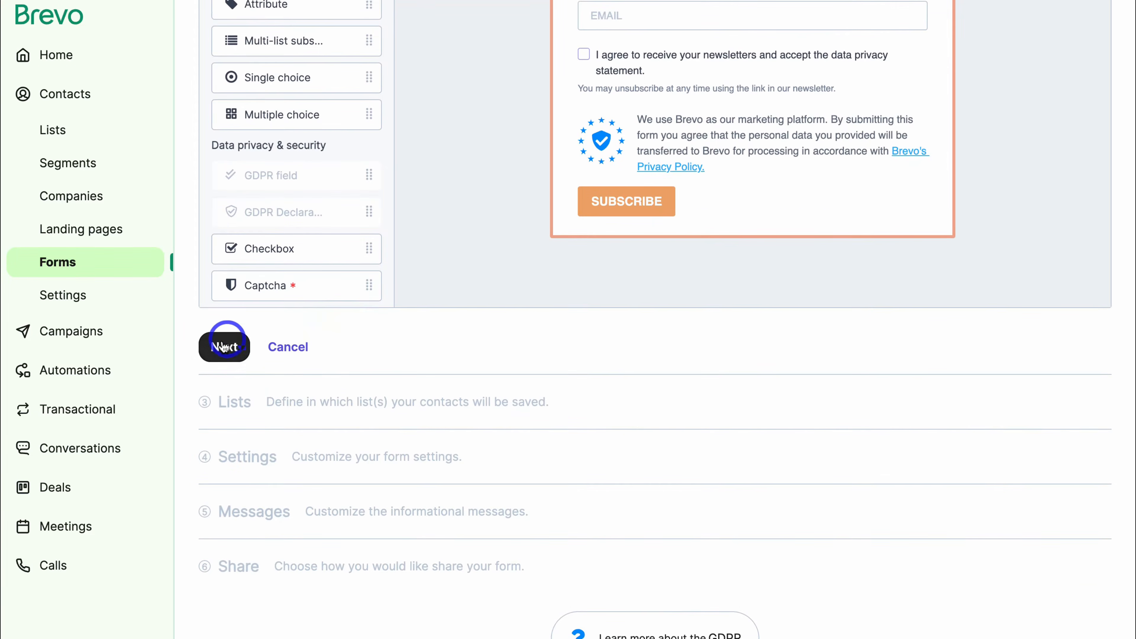
Save new form sign-ups to the Weekly Newsletter list.
left_click(221, 344)
left_click(223, 377)
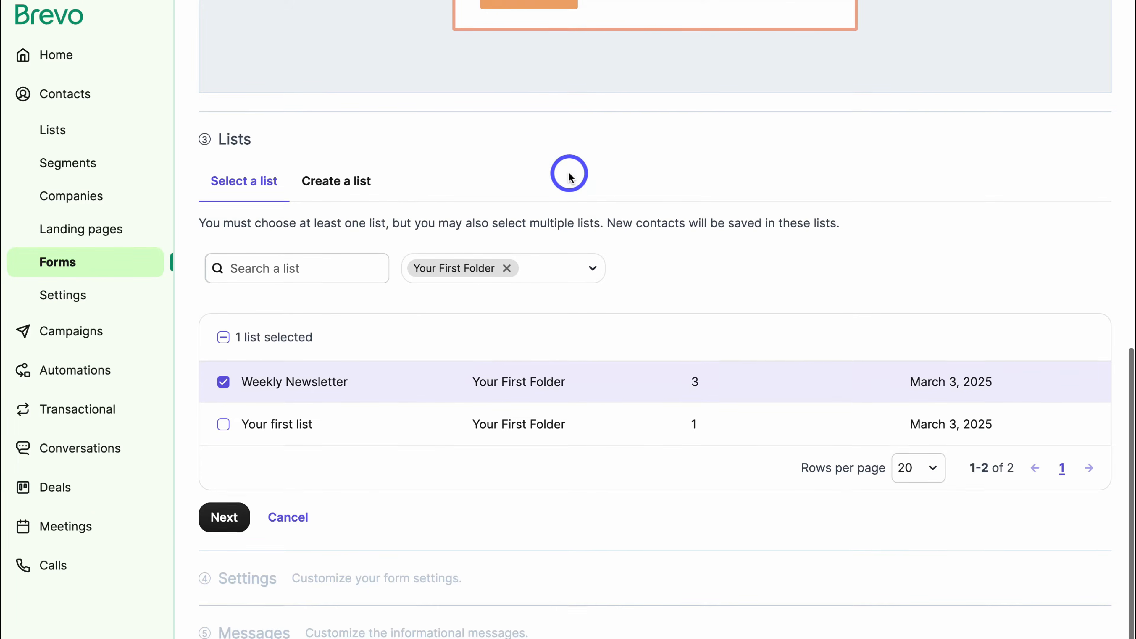
scroll(570, 173, "up", 6)
scroll(569, 174, "down", 4)
scroll(569, 174, "down", 1)
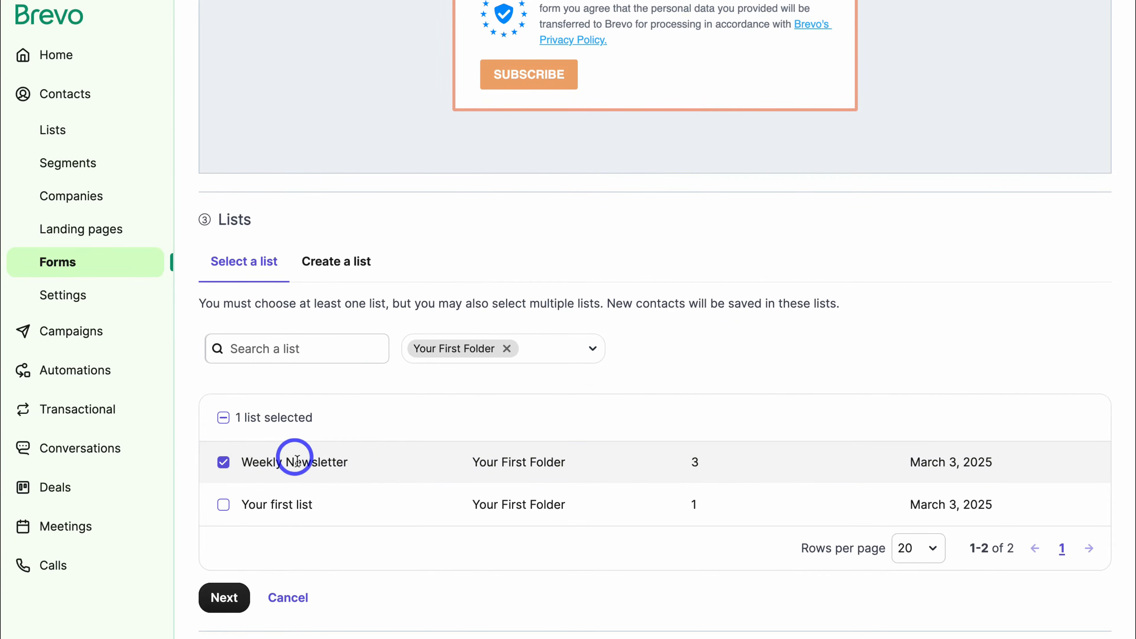
scroll(385, 443, "down", 2)
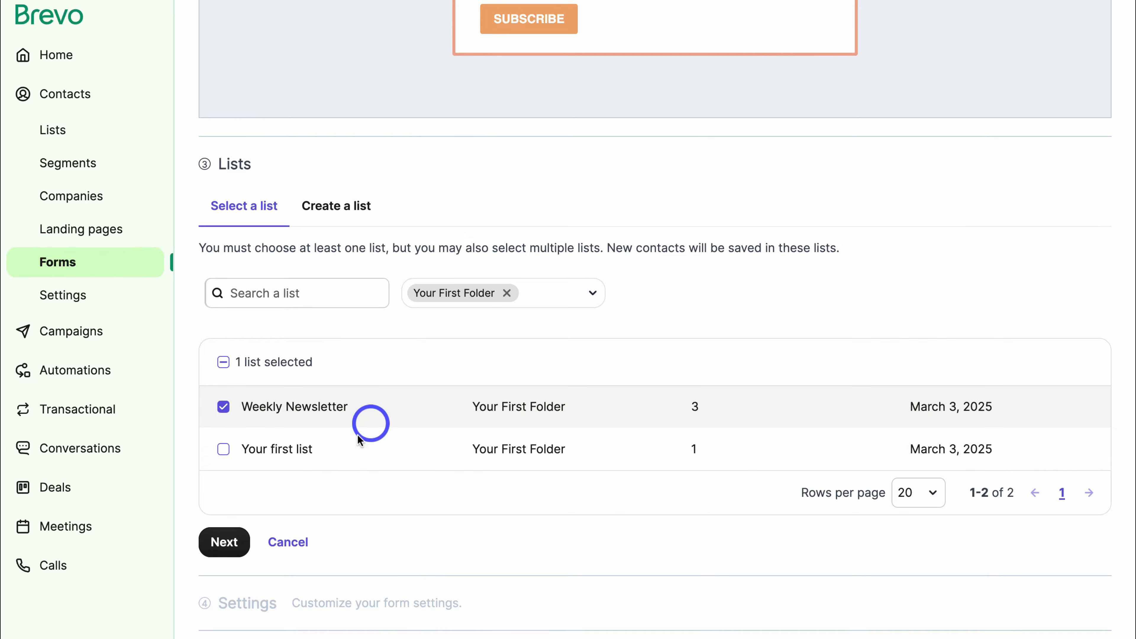
Choose the Default Thank You Page as the confirmation page after sign-up.
left_click(244, 540)
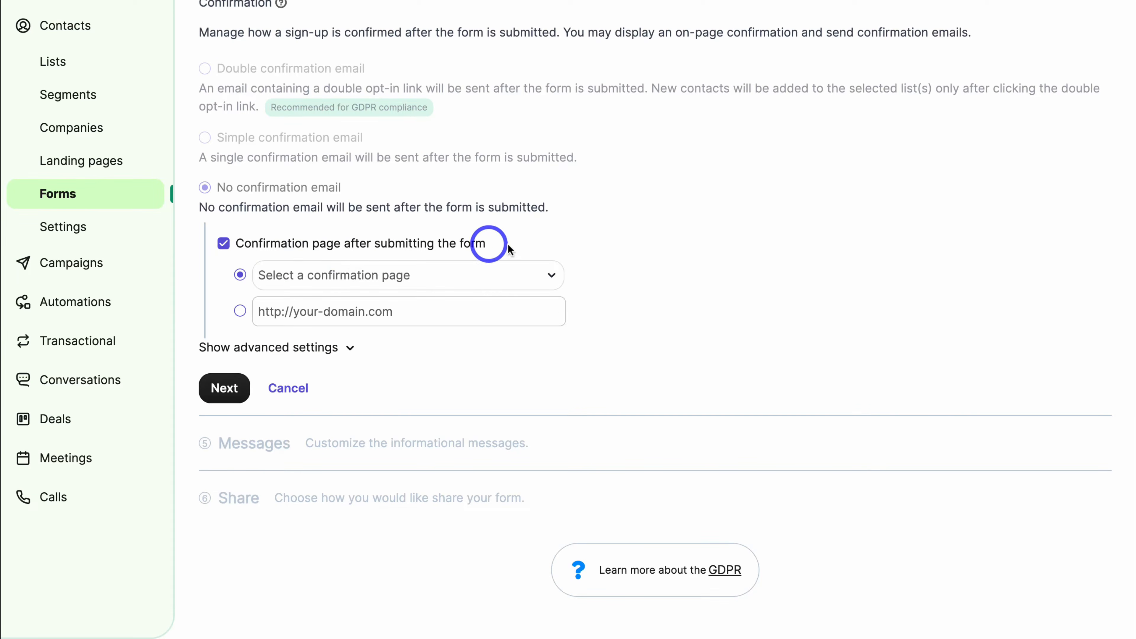
left_click(522, 278)
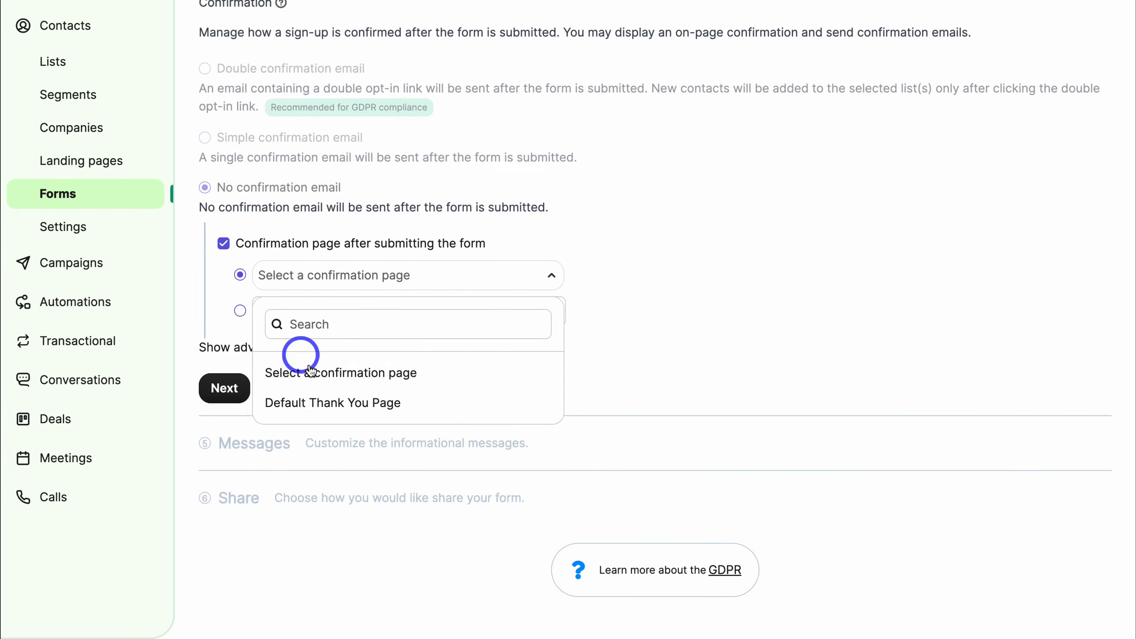
left_click(450, 406)
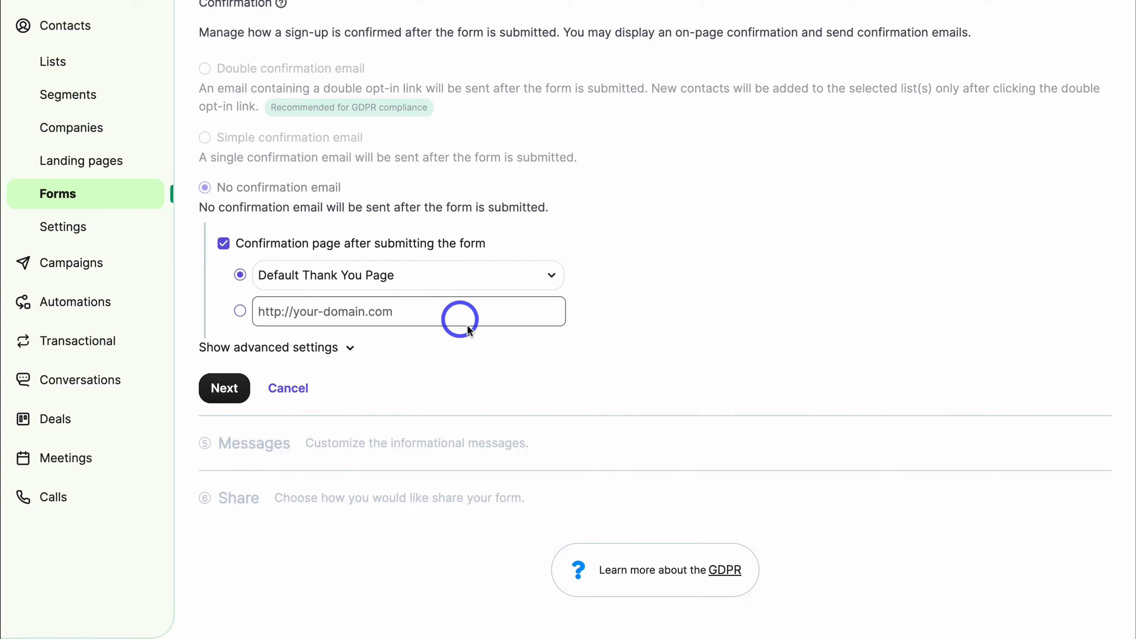
left_click(226, 391)
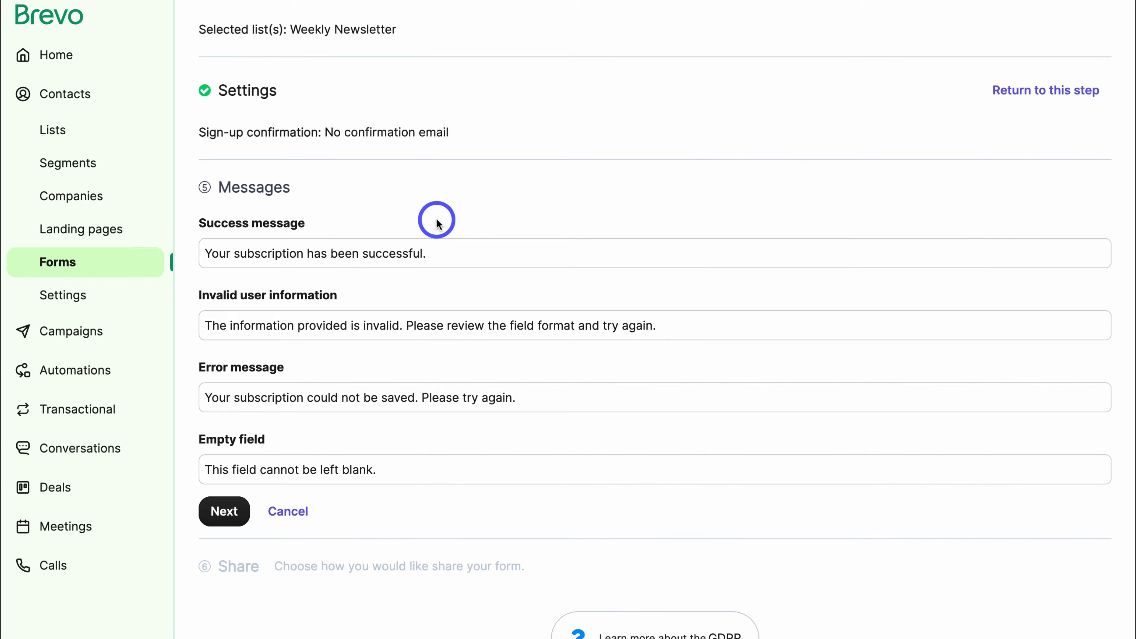
Review the Success message text and leave all four default messages unchanged.
left_click_drag(442, 253, 209, 253)
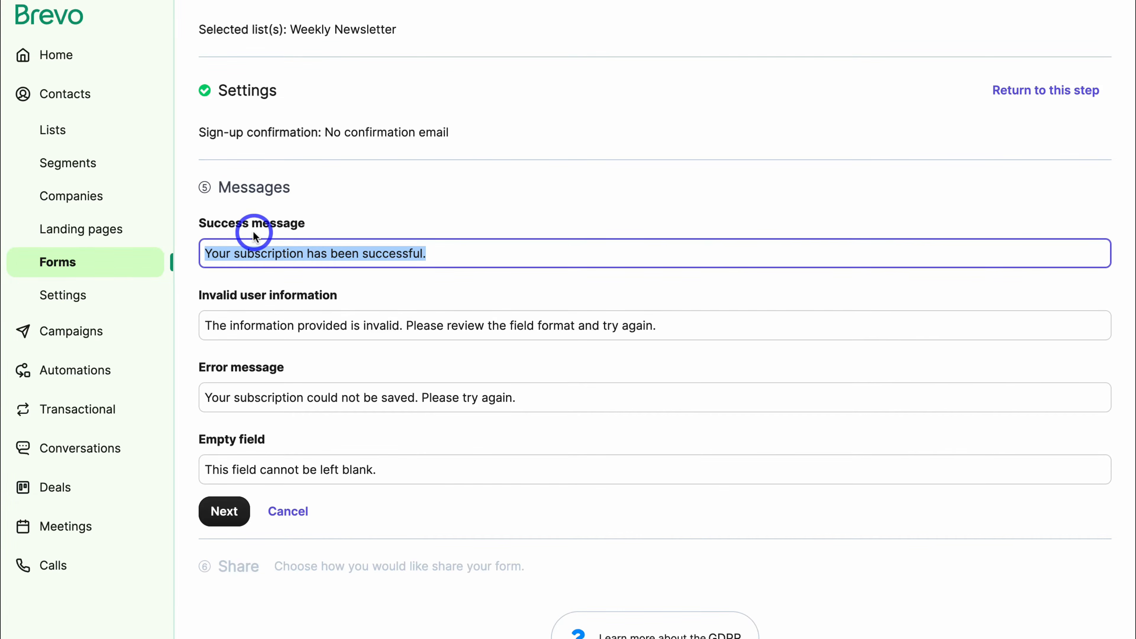
left_click(496, 248)
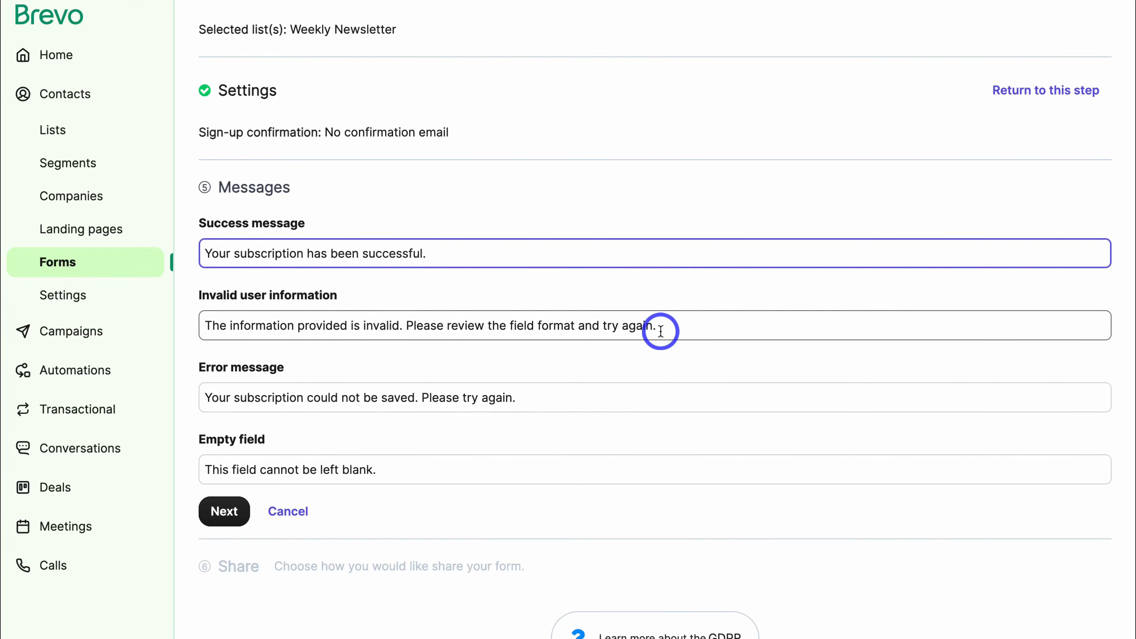
left_click(220, 511)
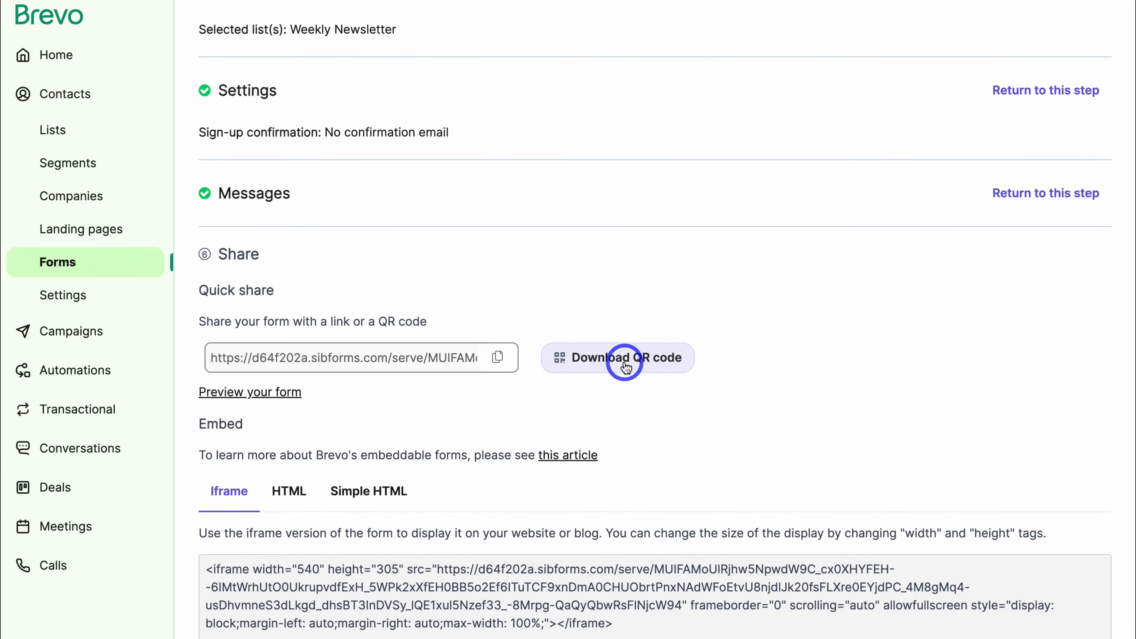
Scroll past the form link, QR code and iframe embed code, then mark the form Done.
scroll(364, 400, "down", 1)
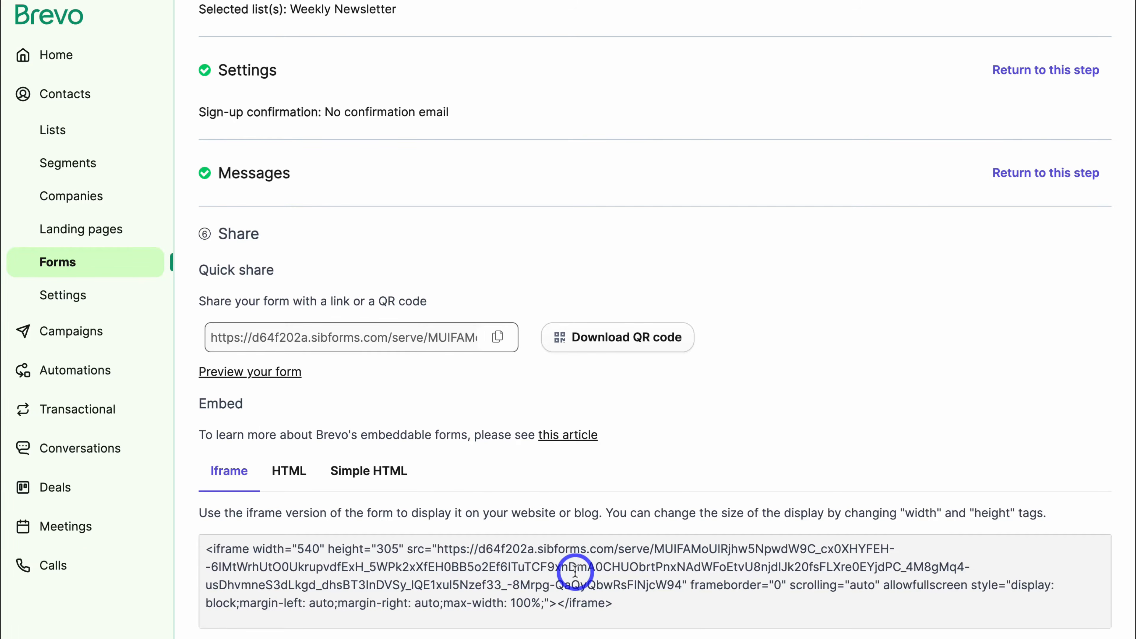
scroll(576, 572, "down", 2)
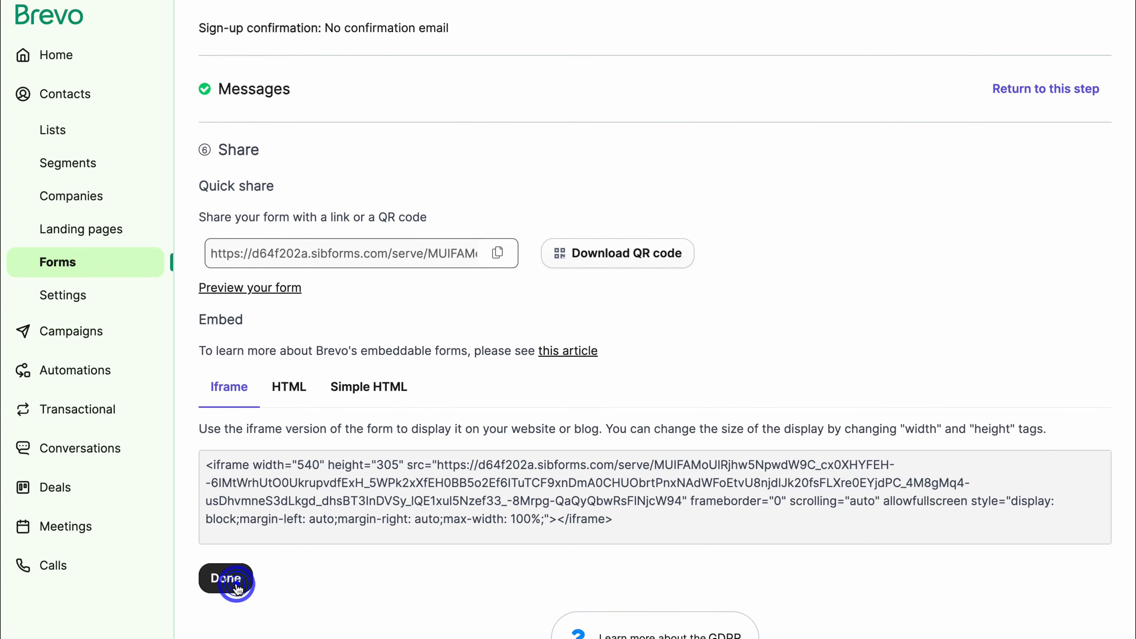
left_click(237, 587)
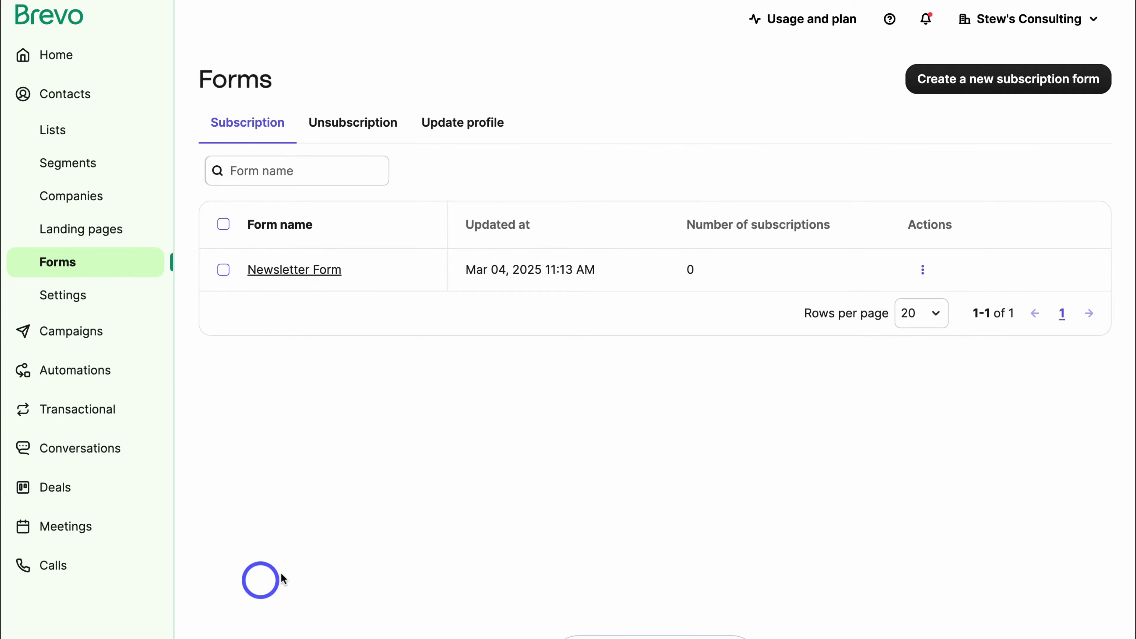
From Campaigns, start a Regular email campaign and name it 'Newsletter 6/03/2025 #1'.
left_click(129, 340)
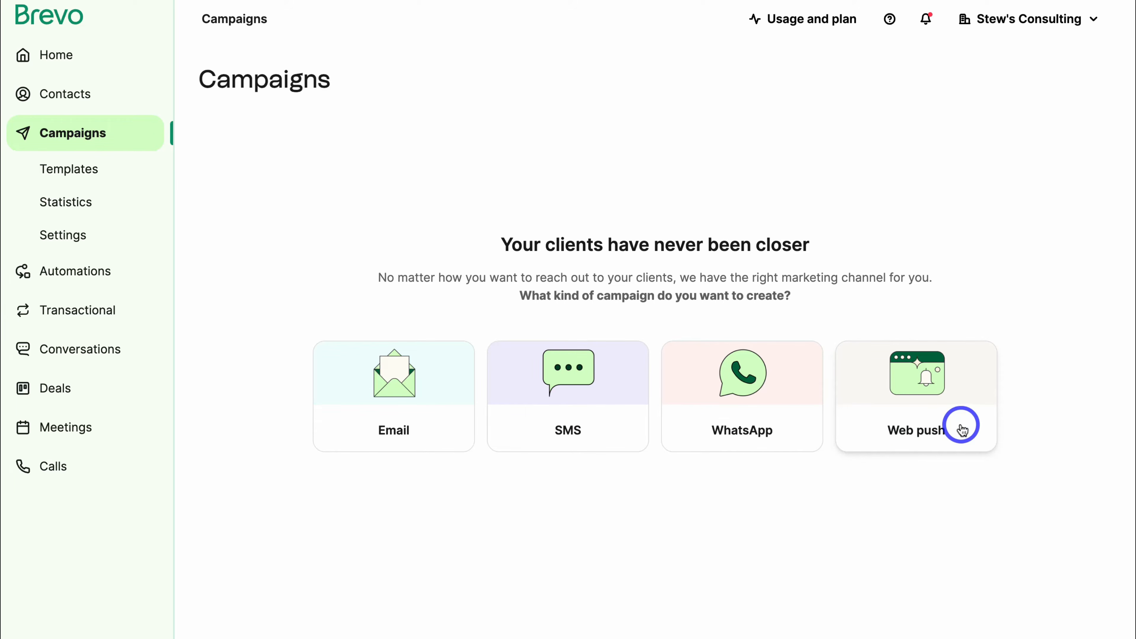
left_click(448, 428)
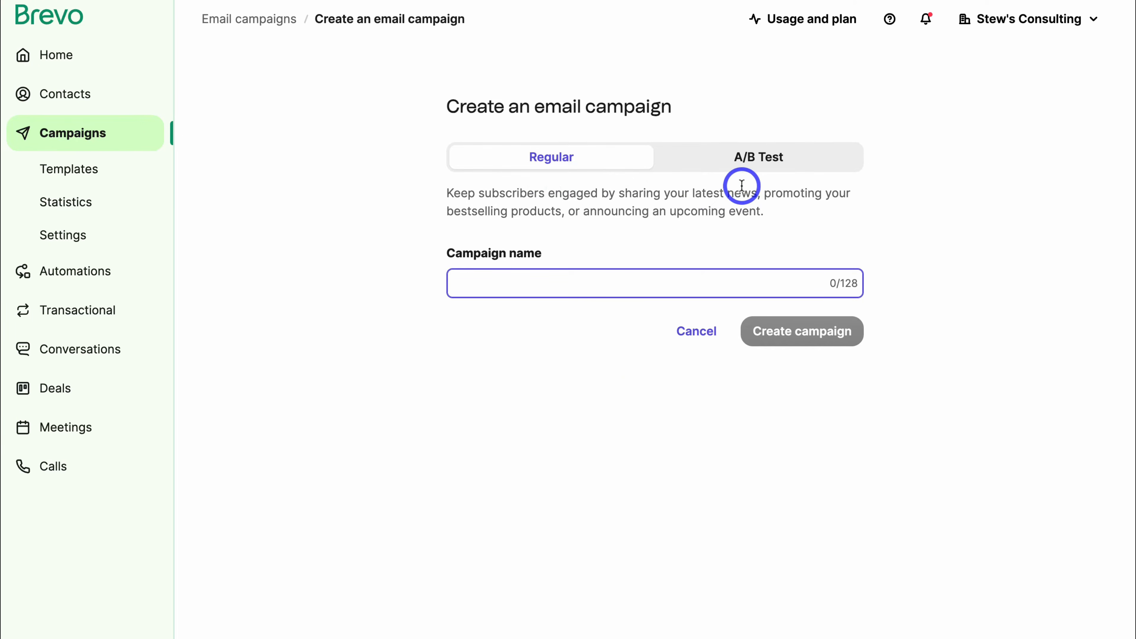
left_click(795, 159)
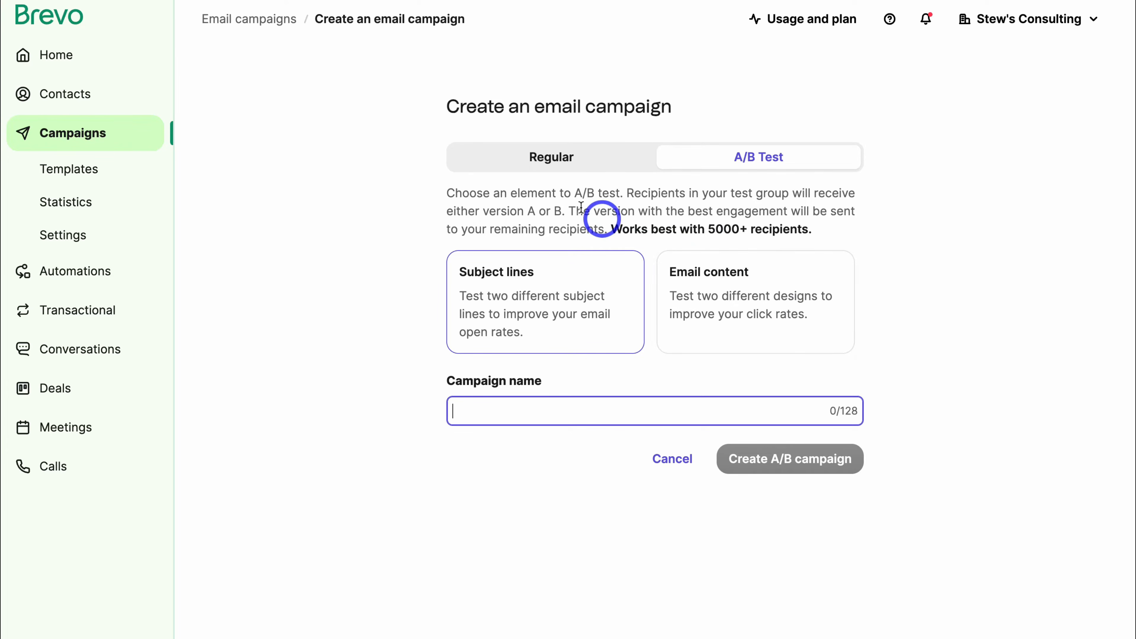
left_click(550, 159)
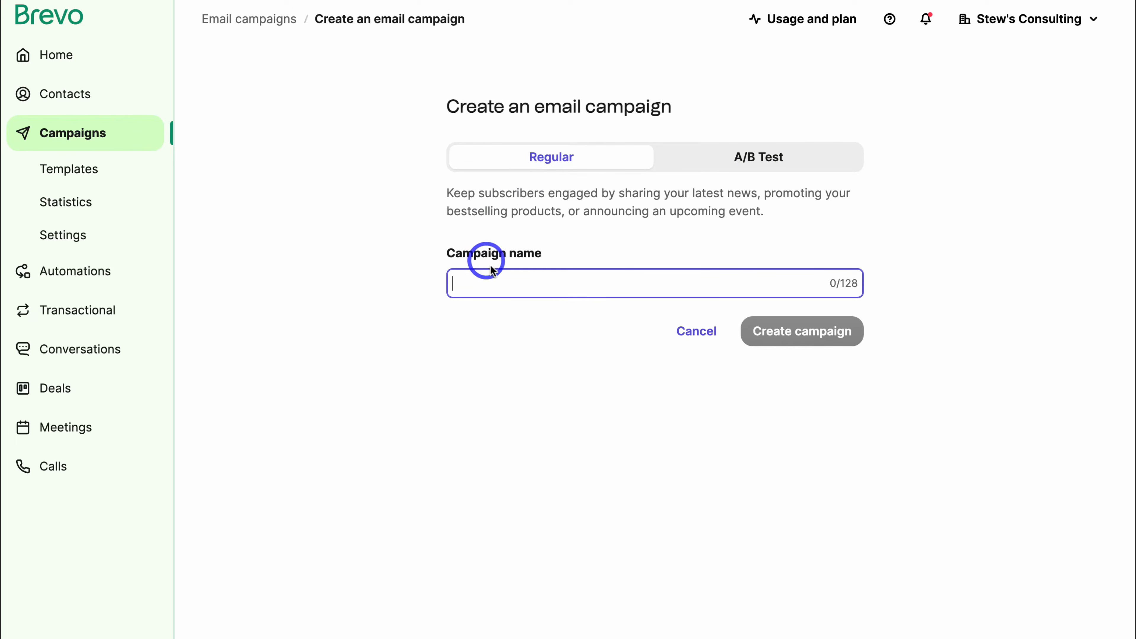
type("Newsletter 6/03/2025 #1")
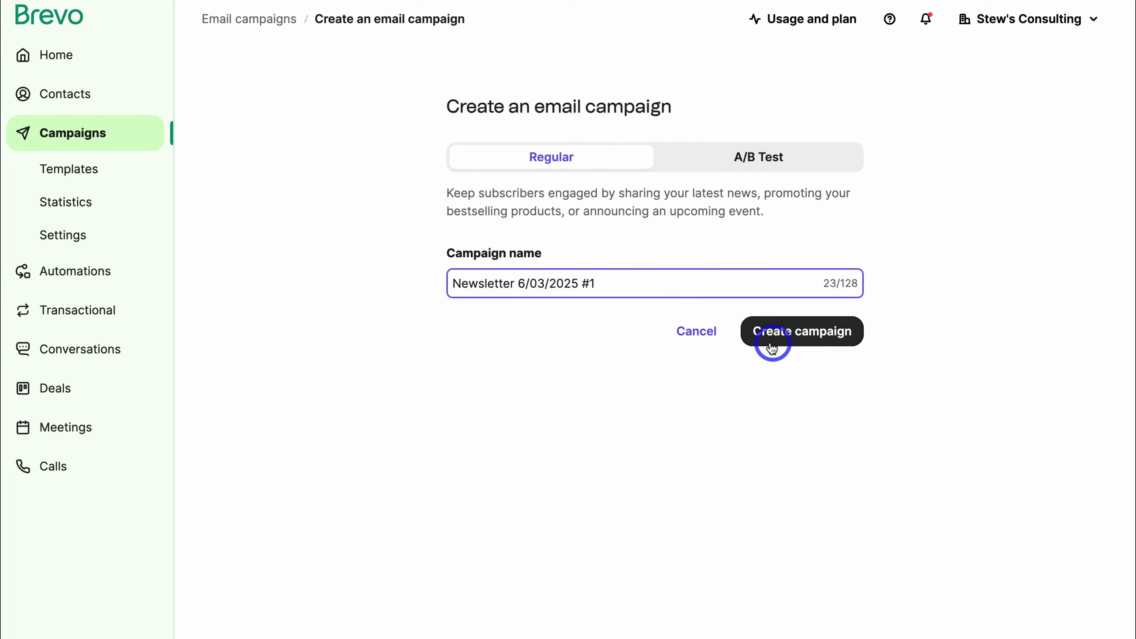
Create the campaign and save the Weekly Newsletter #3 list as its recipients.
left_click(801, 337)
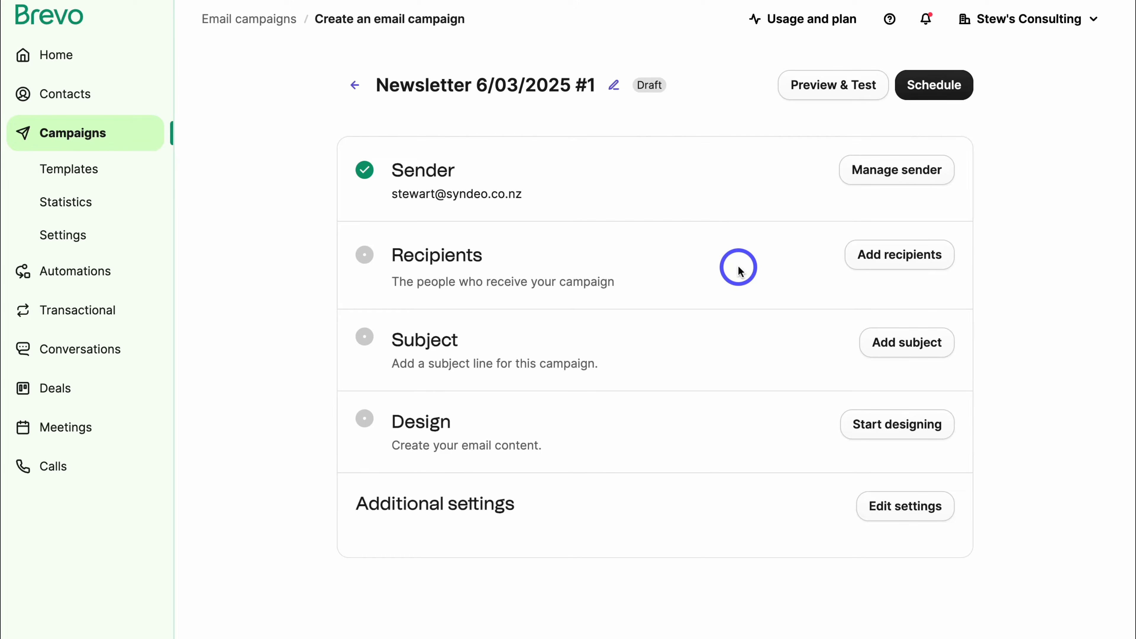
left_click(907, 264)
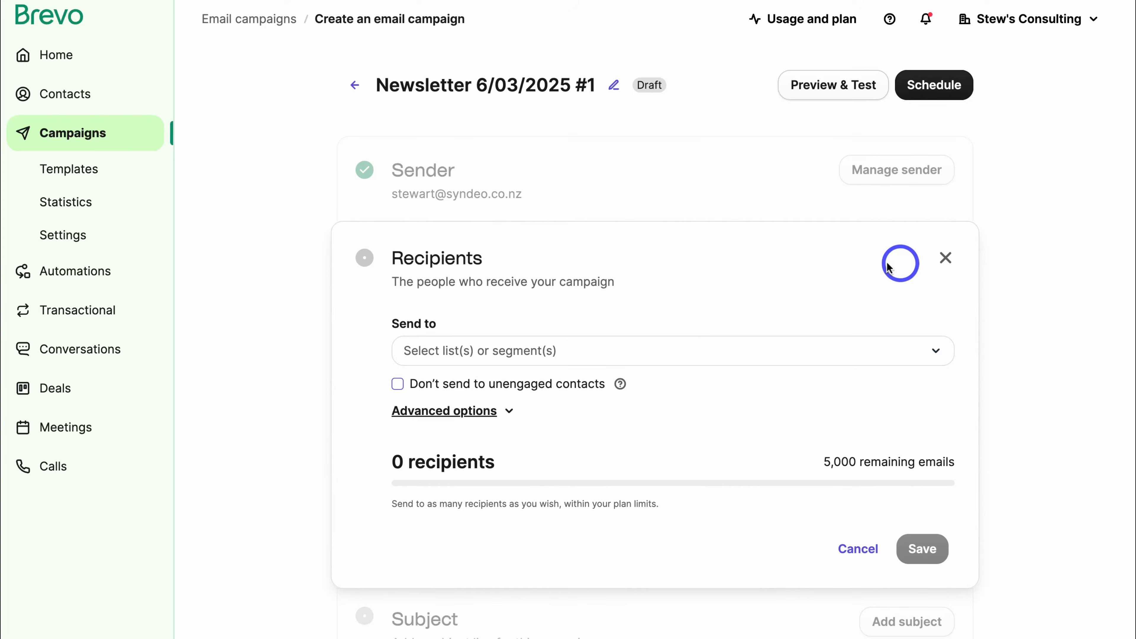
left_click(779, 352)
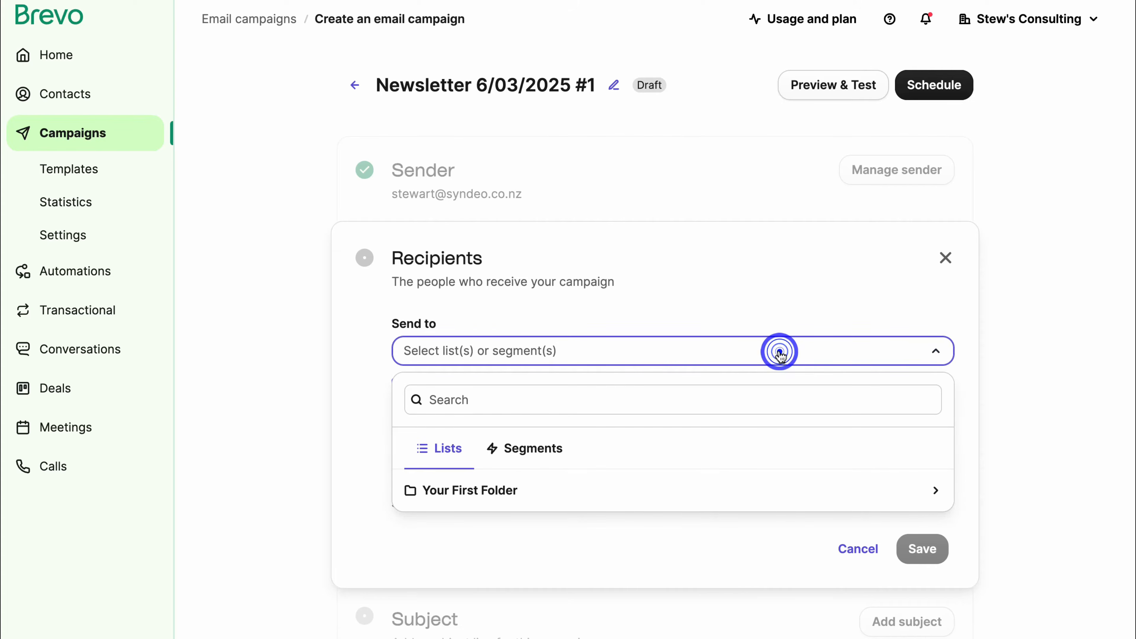
left_click(500, 492)
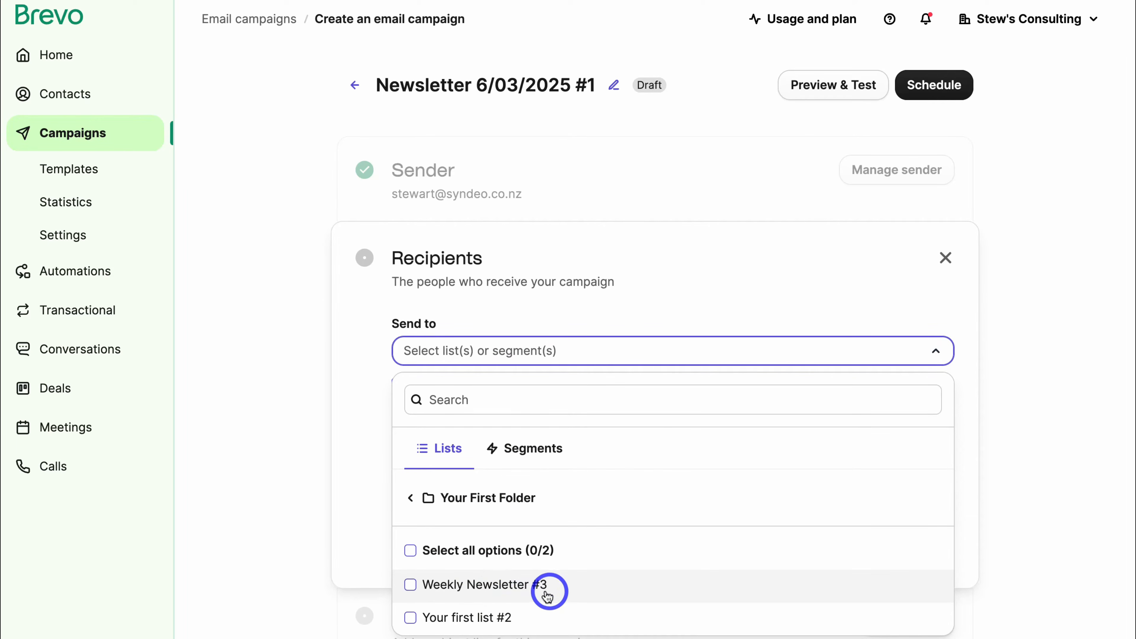
left_click(411, 590)
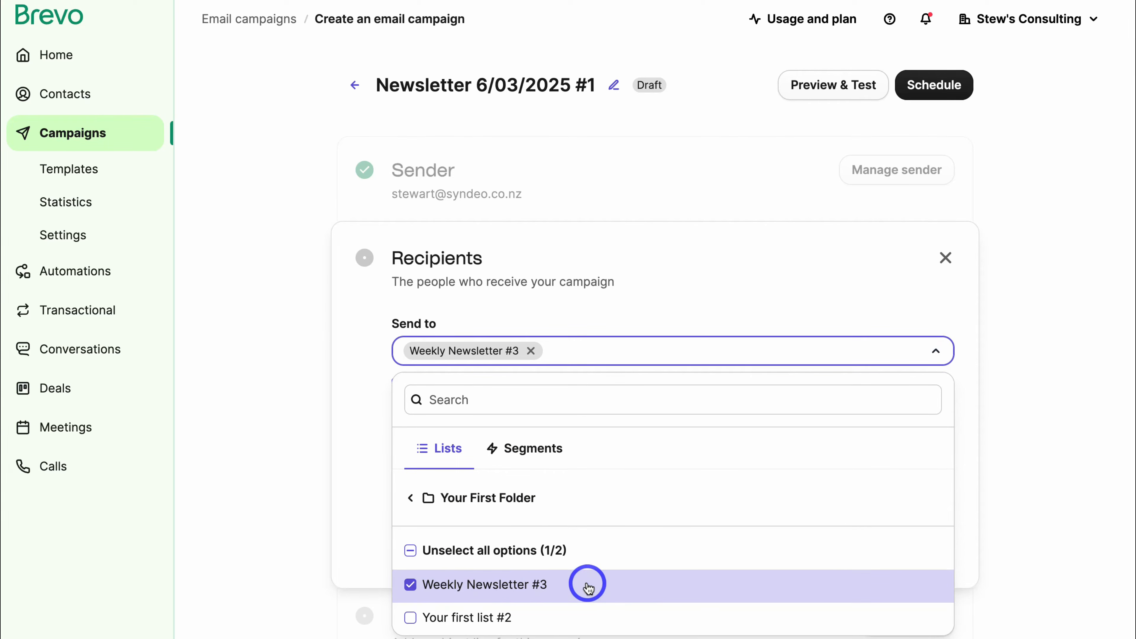
left_click(340, 535)
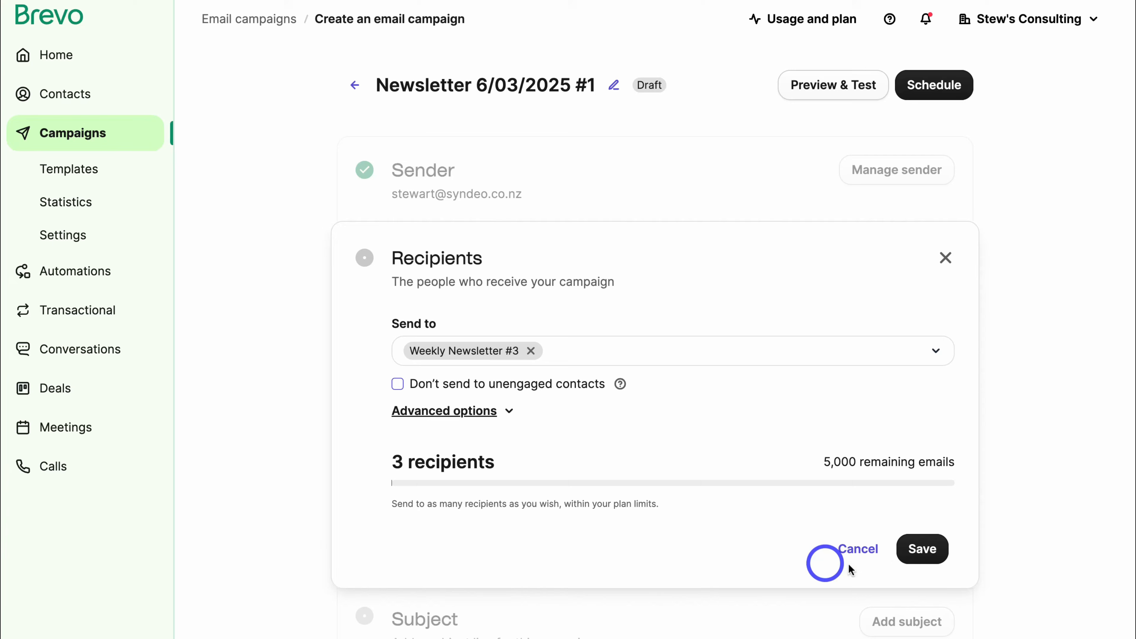
left_click(920, 548)
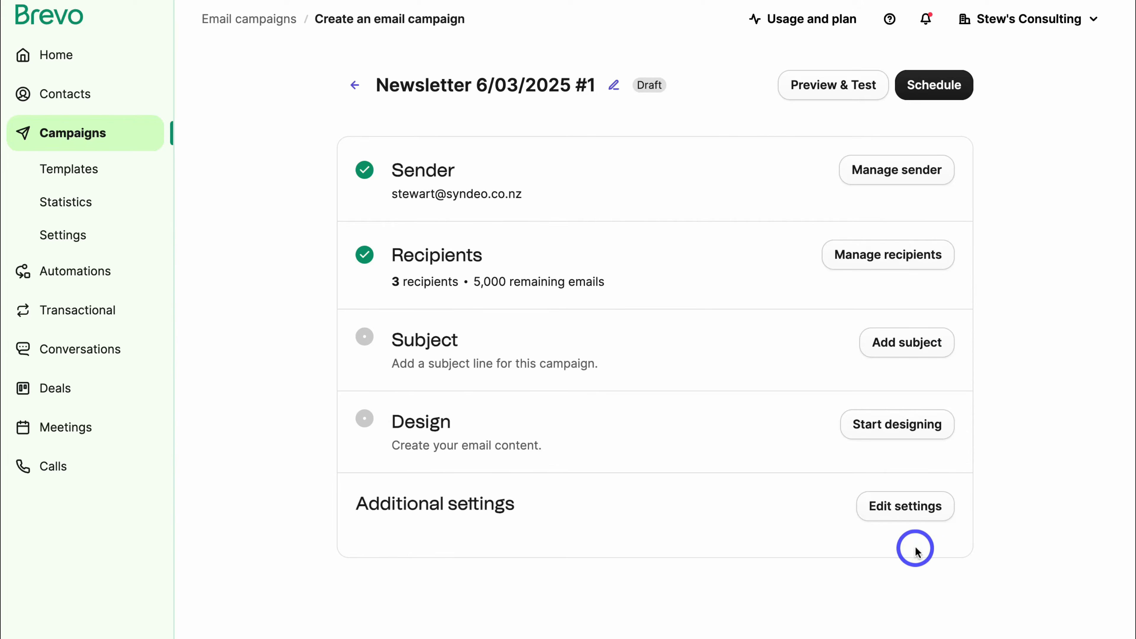
Set the subject to 'My Top 10 Free Marketing Tips for 2025' followed by a 💪 emoji.
left_click(898, 343)
left_click(442, 433)
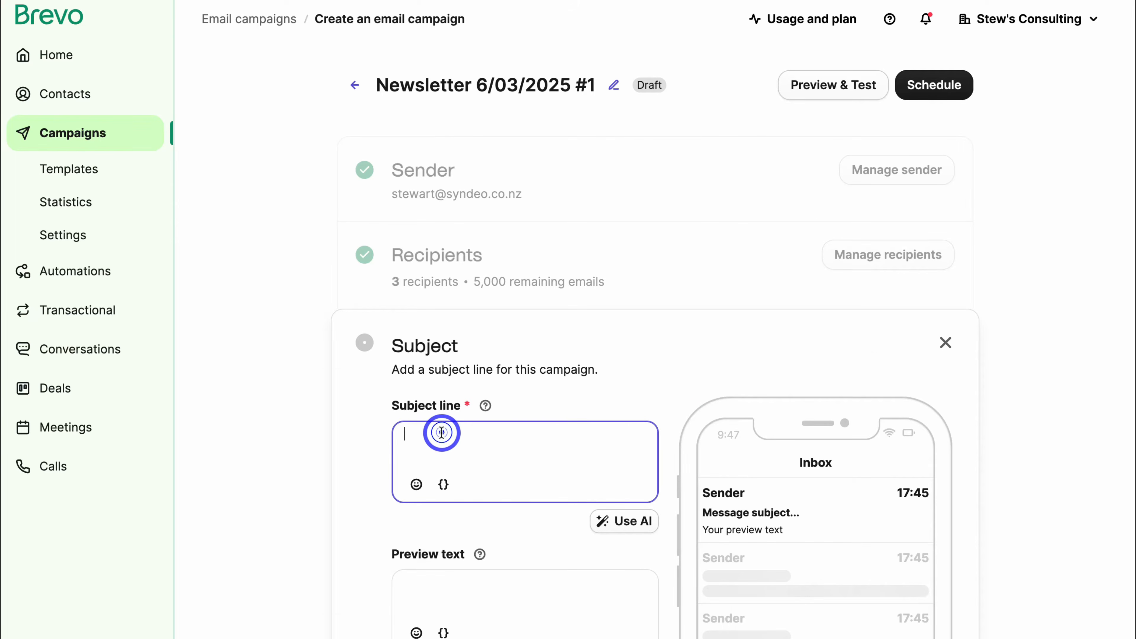
type("My Top 10 Free Marketing Tips for 2025")
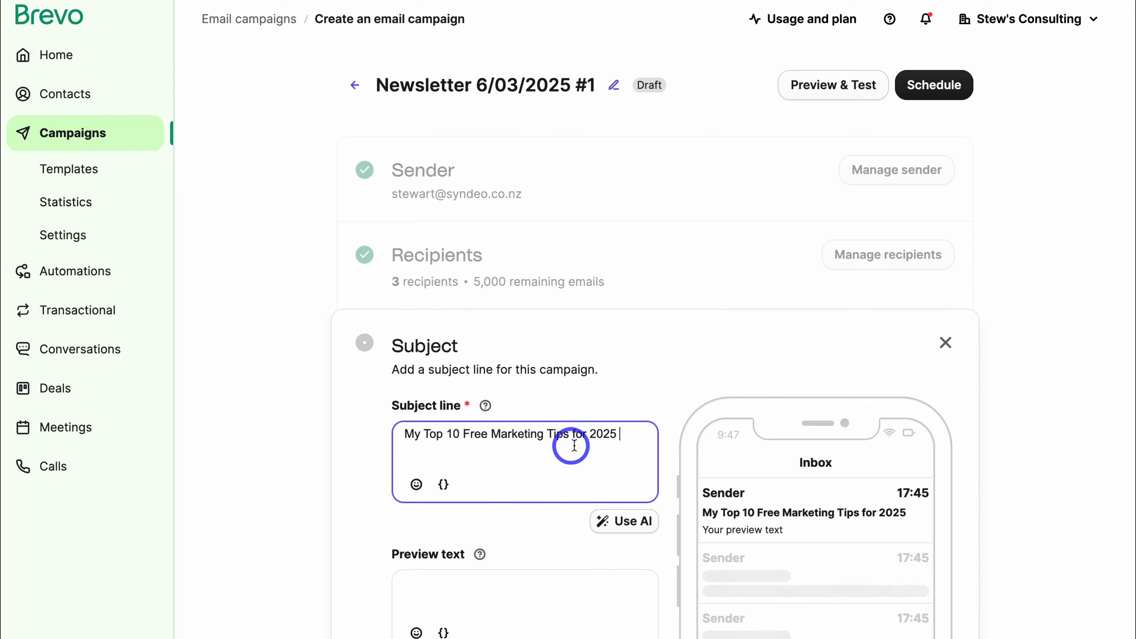
left_click(416, 484)
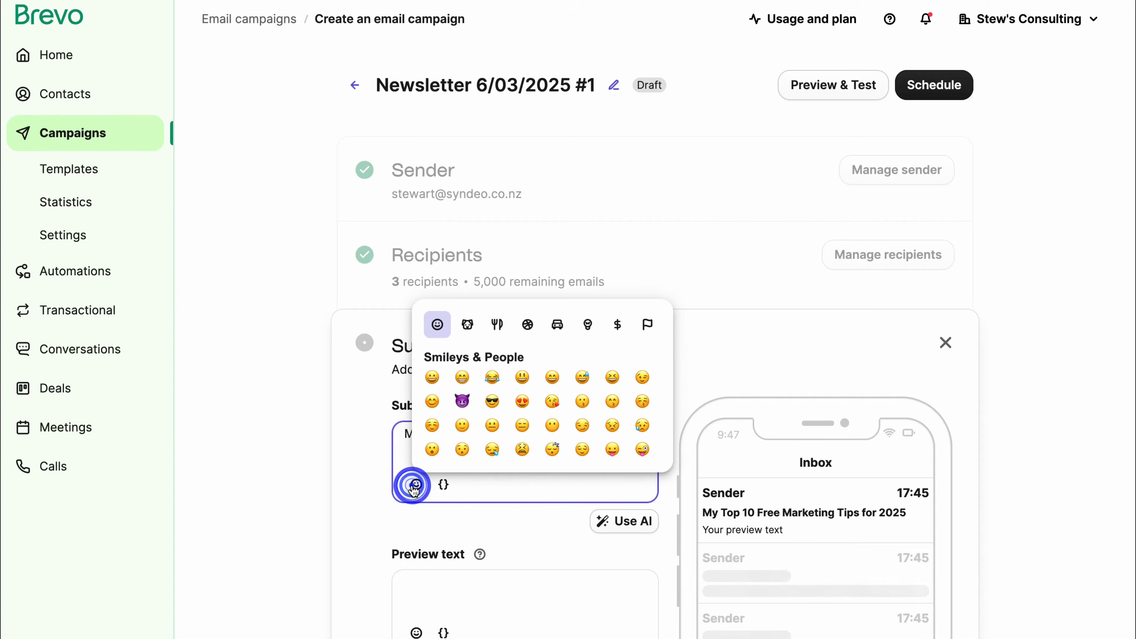
scroll(515, 441, "down", 5)
left_click(581, 401)
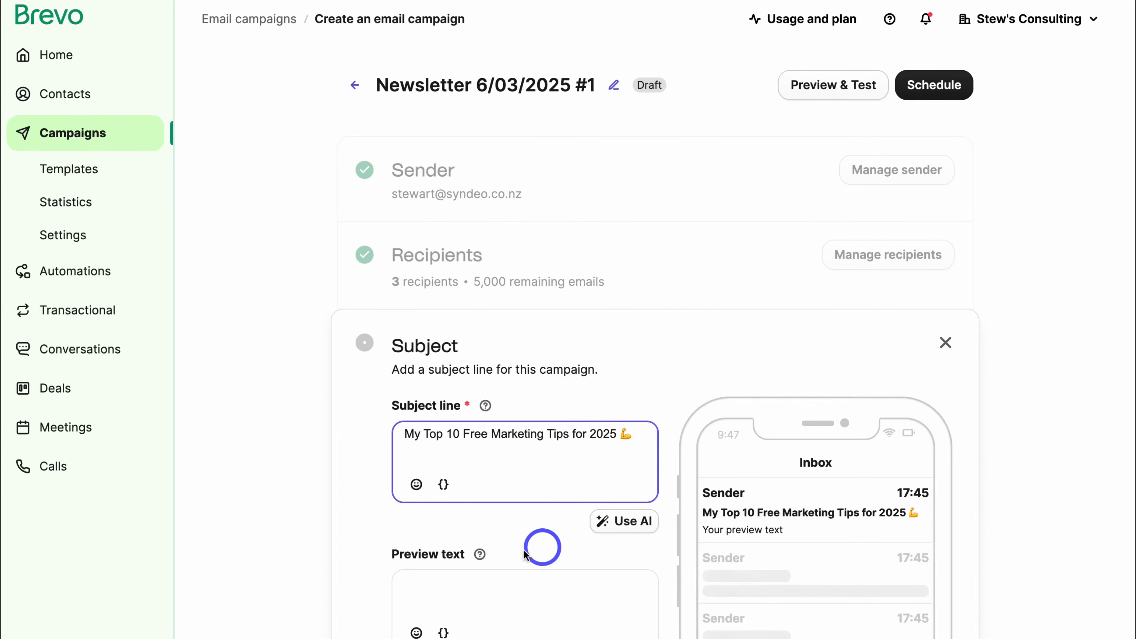
Write the preview text and personalise it with the contact's FIRSTNAME variable.
left_click(452, 578)
scroll(453, 577, "down", 2)
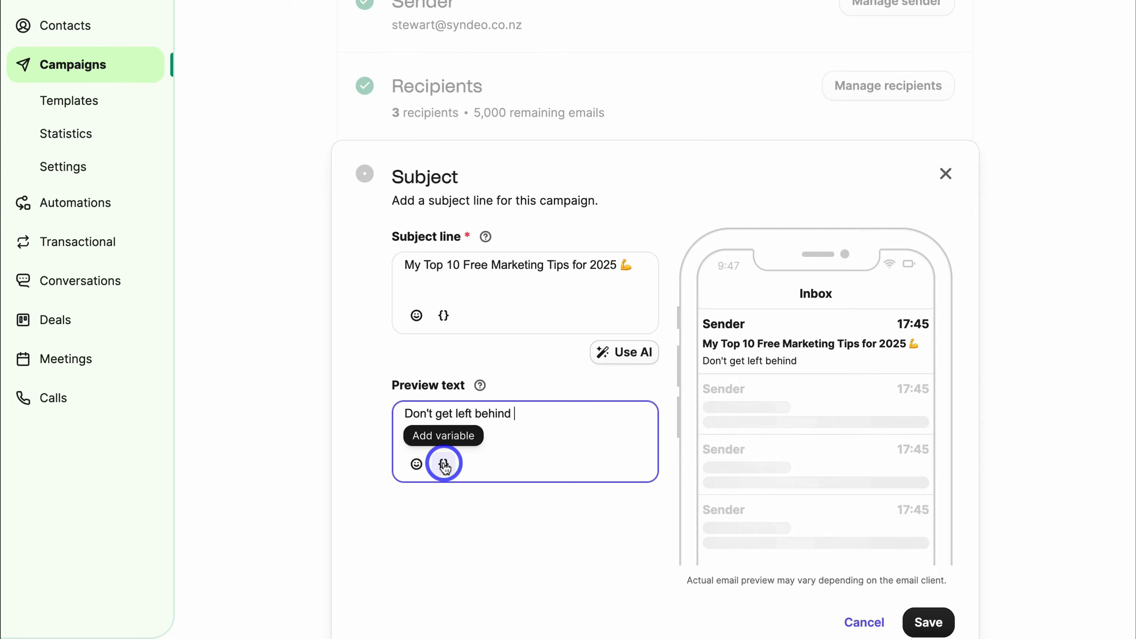
left_click(441, 465)
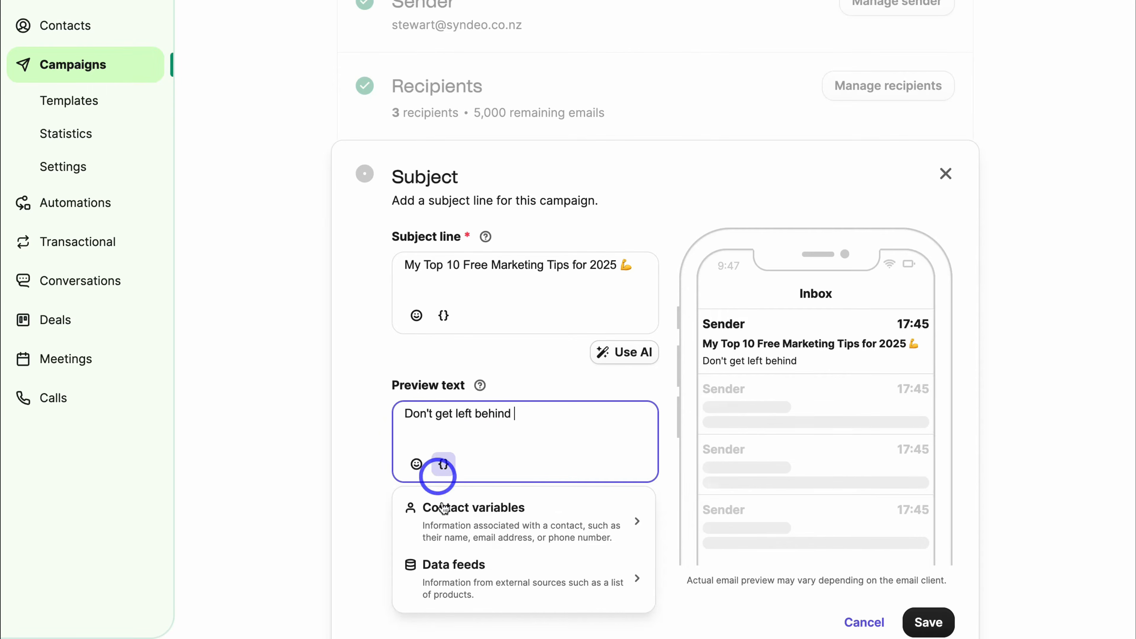
left_click(507, 524)
scroll(458, 508, "down", 3)
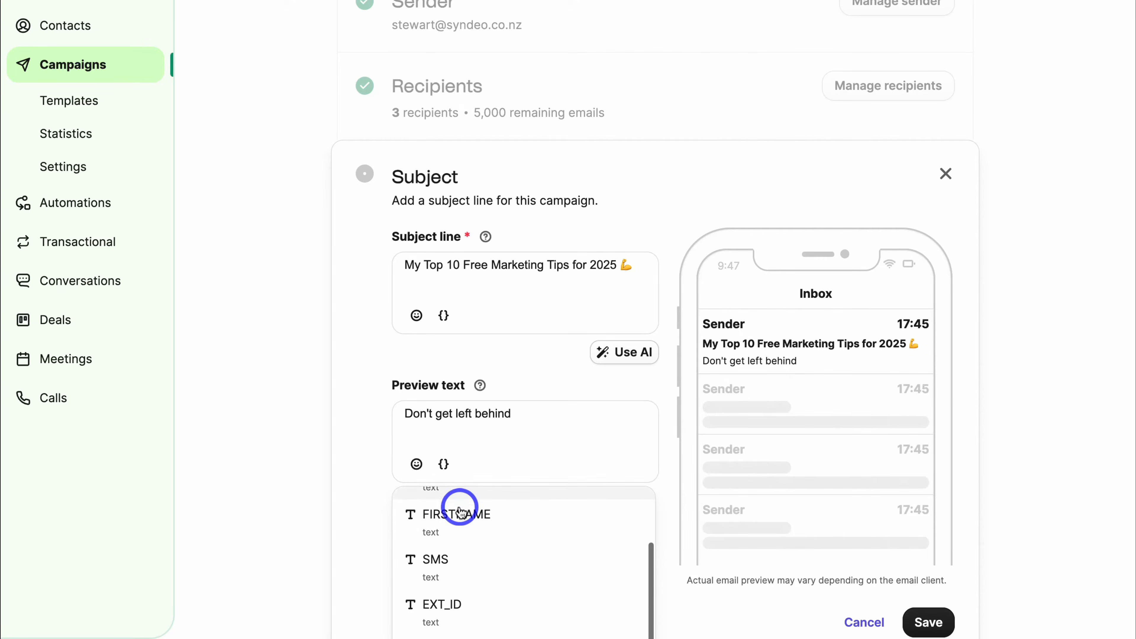
left_click(459, 525)
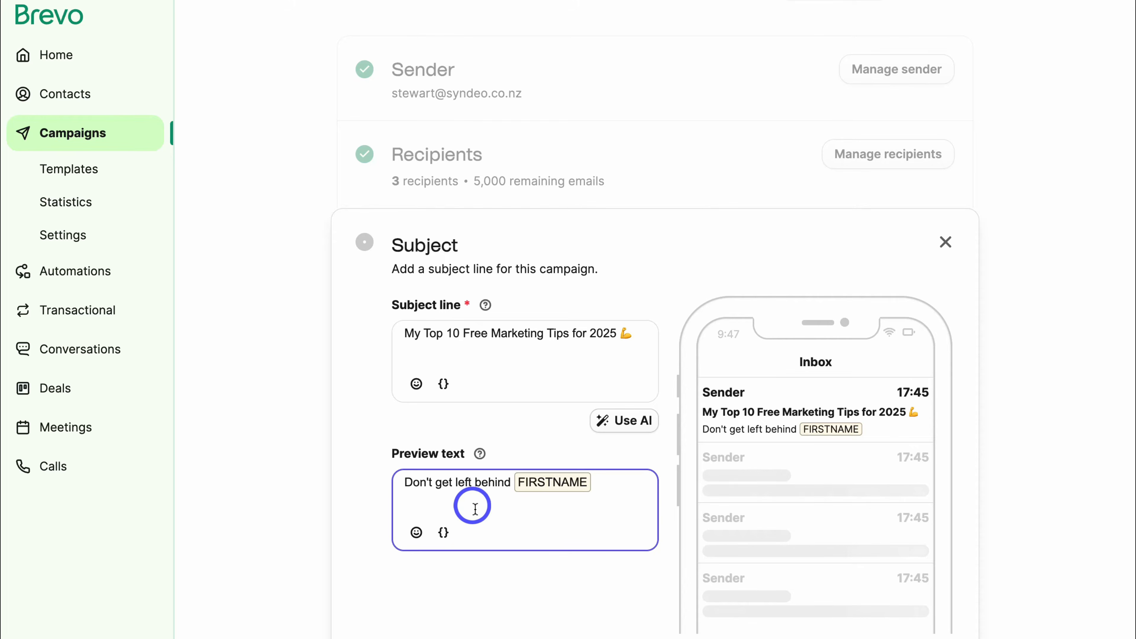
scroll(507, 509, "down", 3)
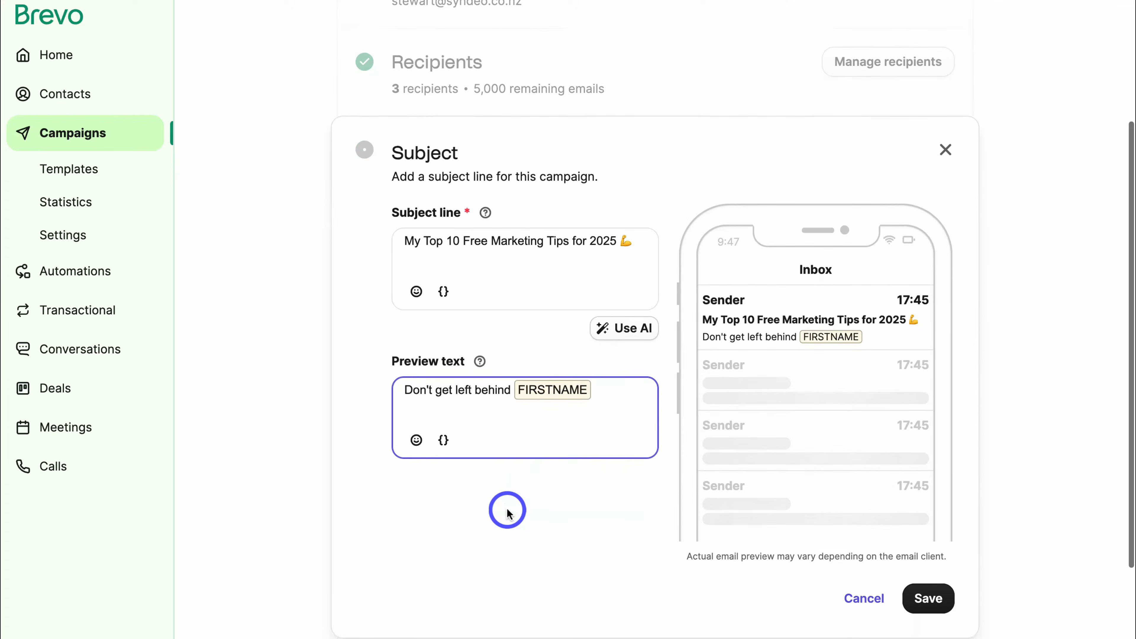
Save the subject and preview text, start designing, and choose to set up the brand first.
left_click(929, 573)
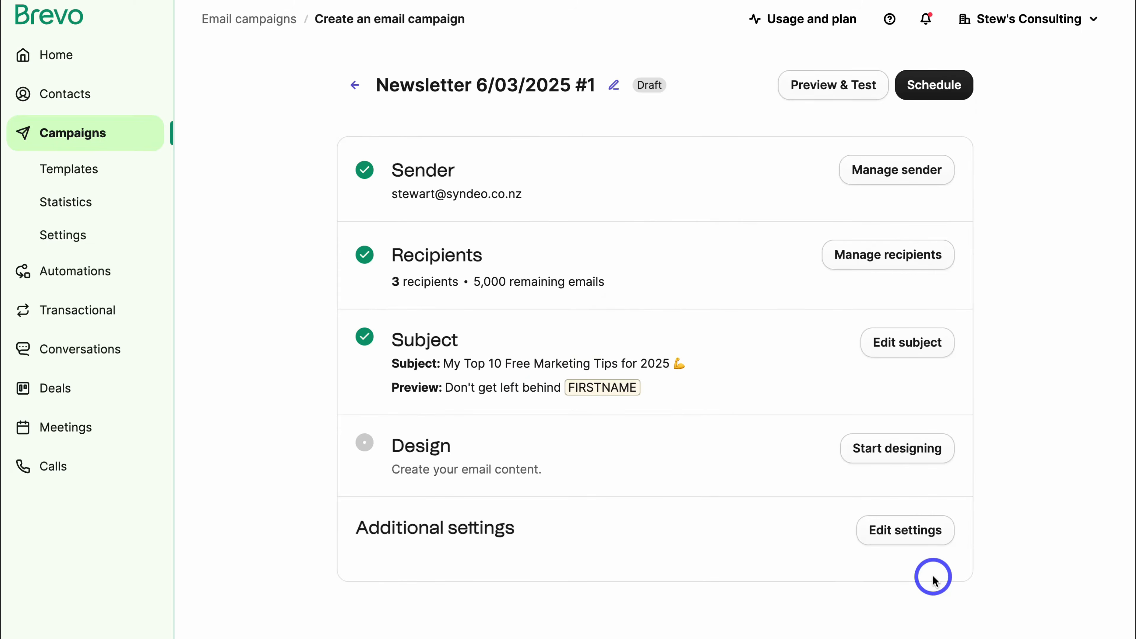
left_click(894, 458)
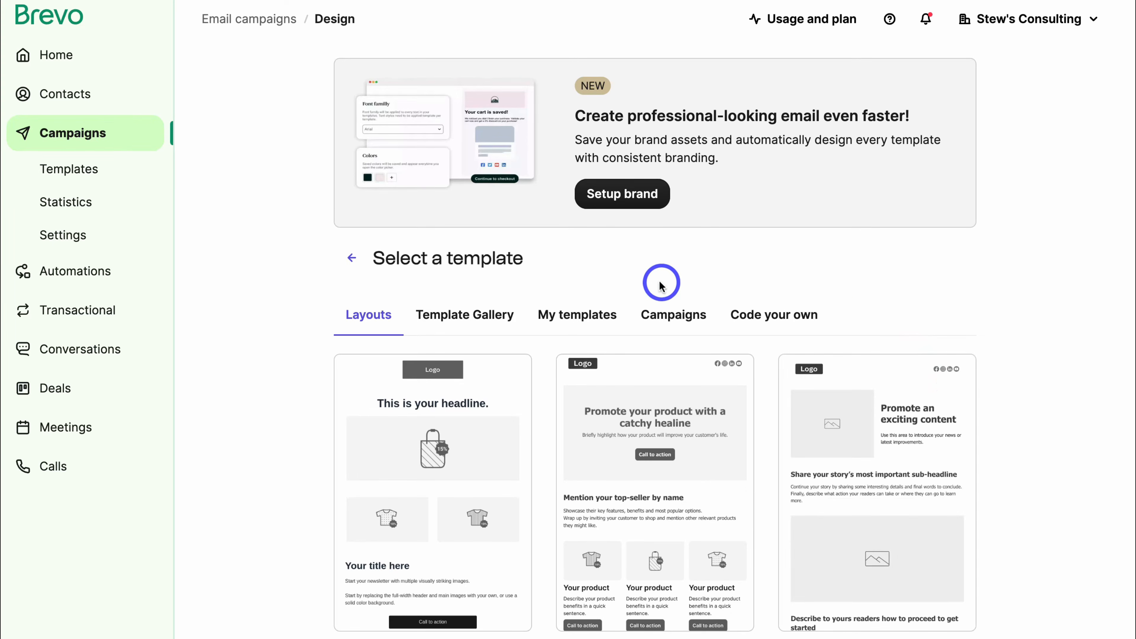
left_click(582, 202)
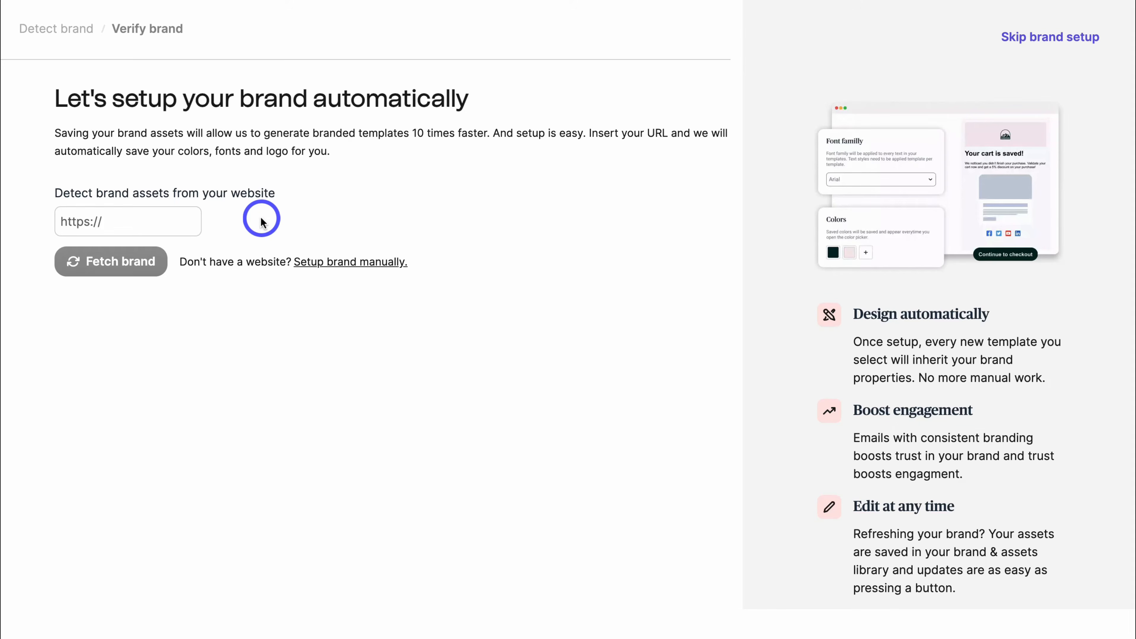
Choose manual brand setup and upload and insert the wide Stews Consulting logo.
left_click(340, 262)
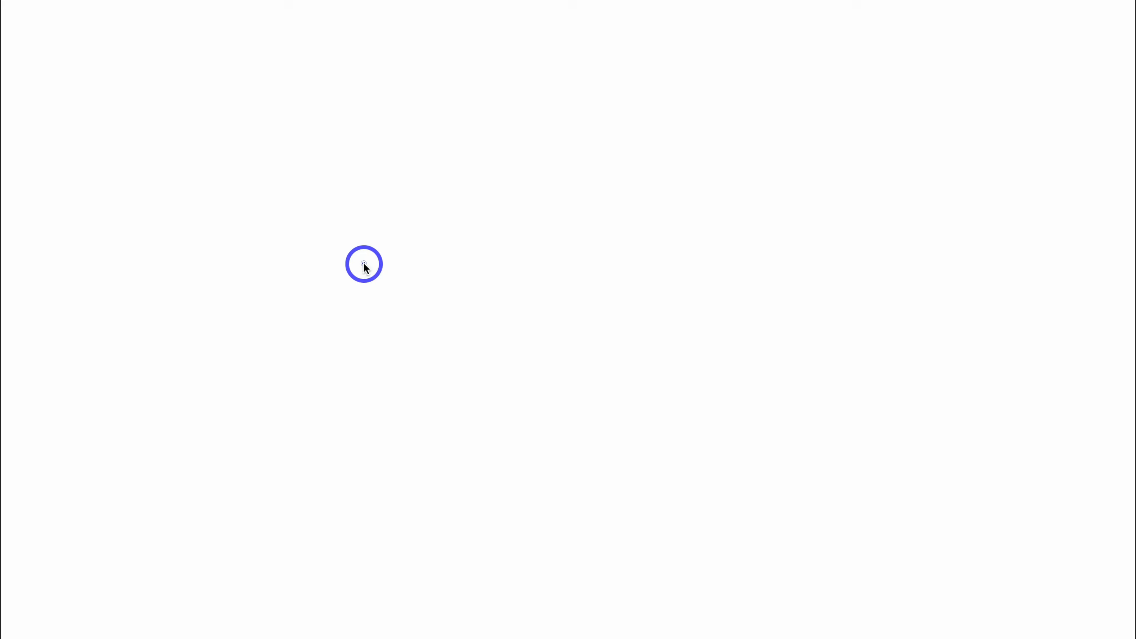
left_click(202, 227)
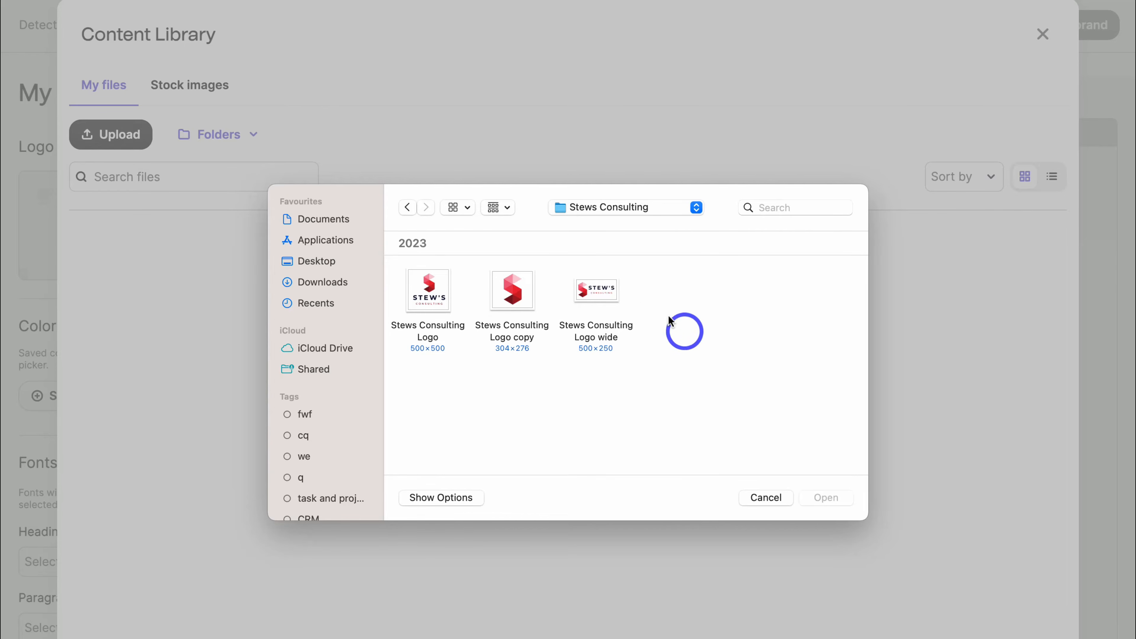
left_click(608, 295)
left_click(806, 496)
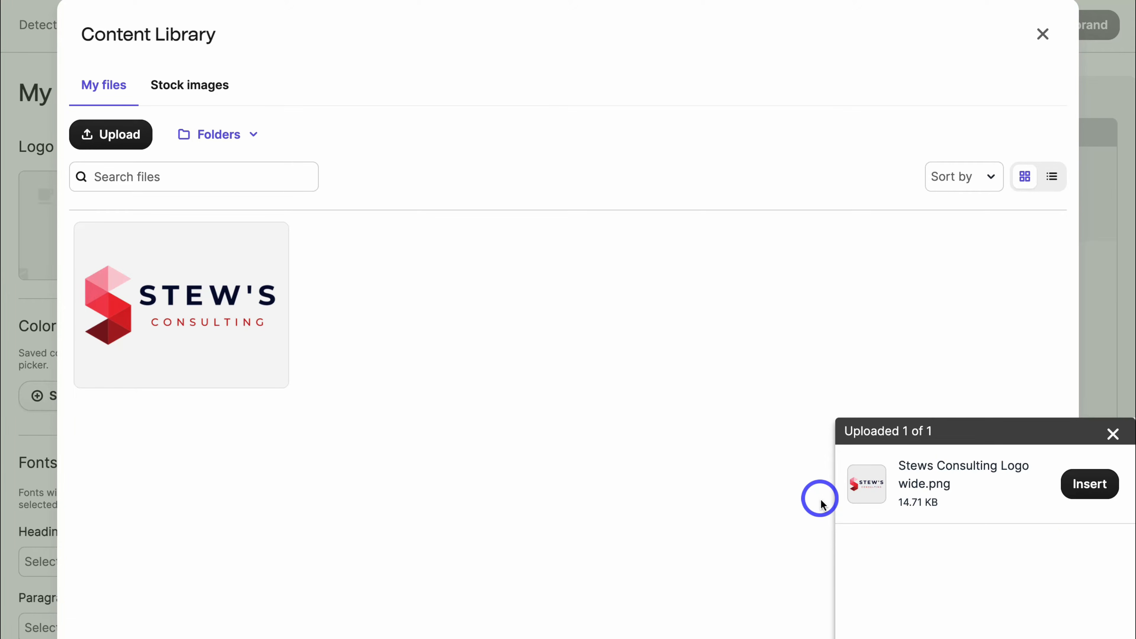
left_click(1095, 490)
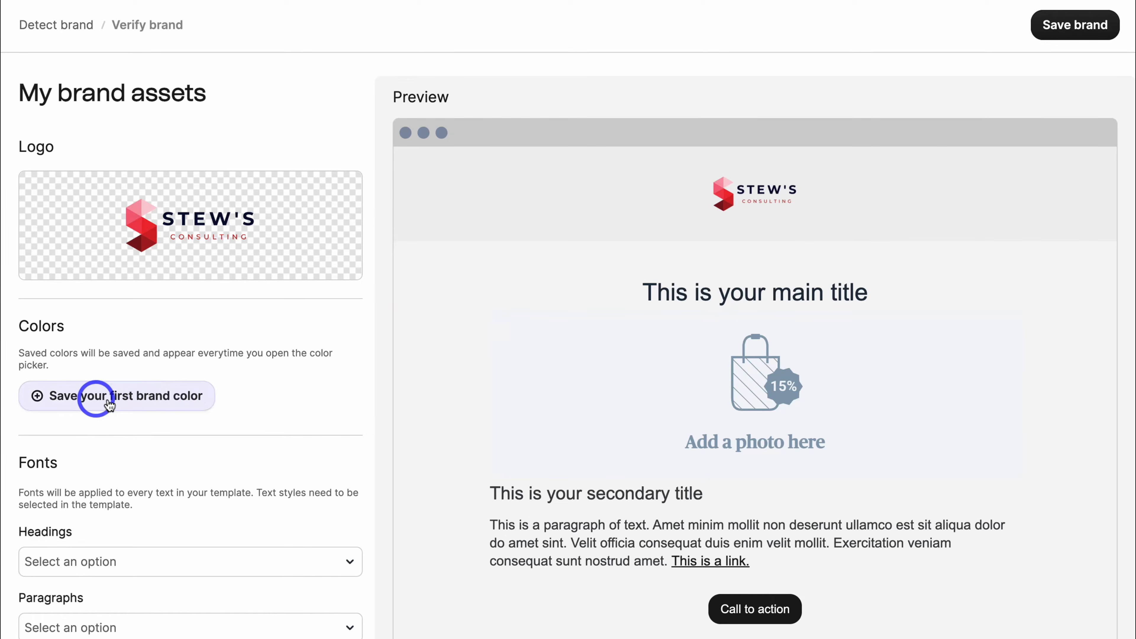
Save eb3921 as the first brand colour and set Headings and Paragraphs fonts to Arial.
left_click(154, 402)
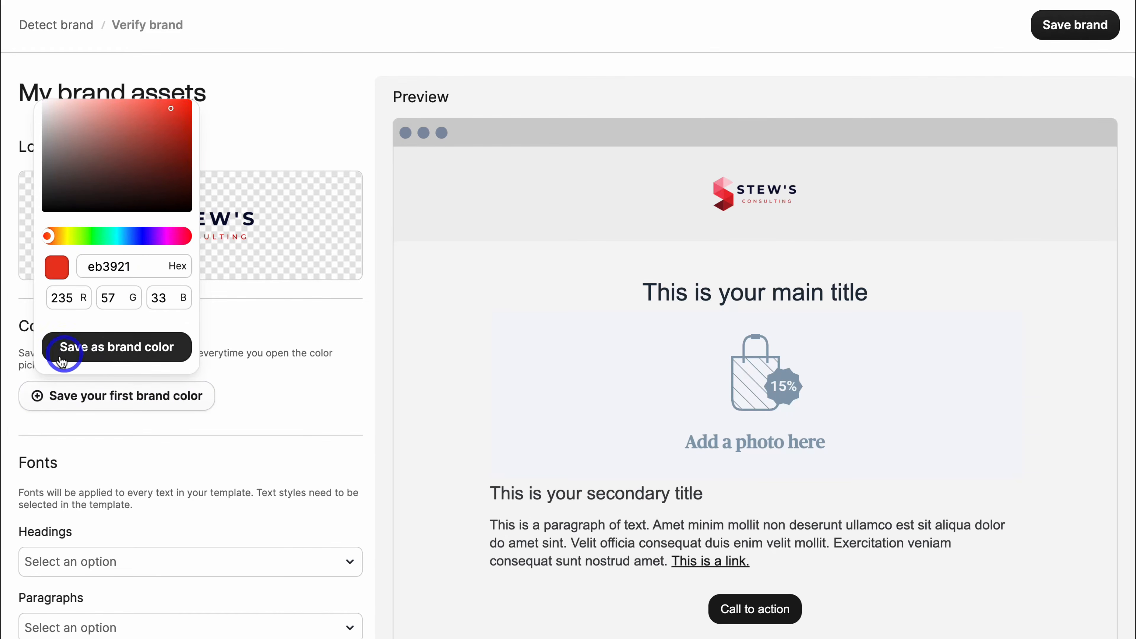
left_click(117, 346)
scroll(120, 349, "down", 1)
scroll(120, 346, "down", 2)
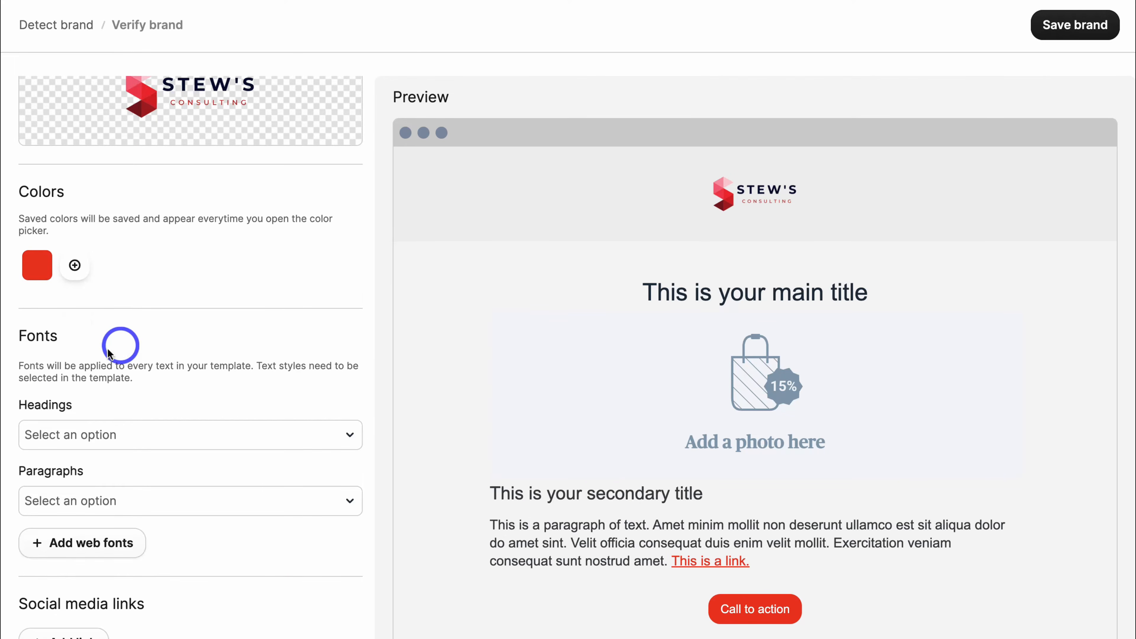
left_click(84, 434)
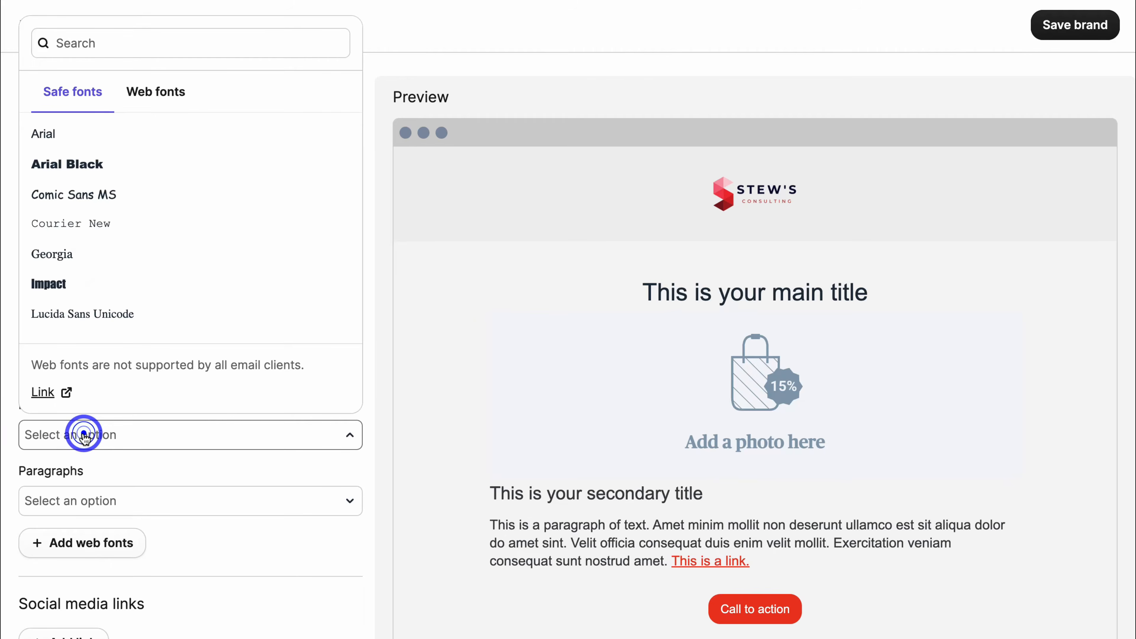
left_click(93, 136)
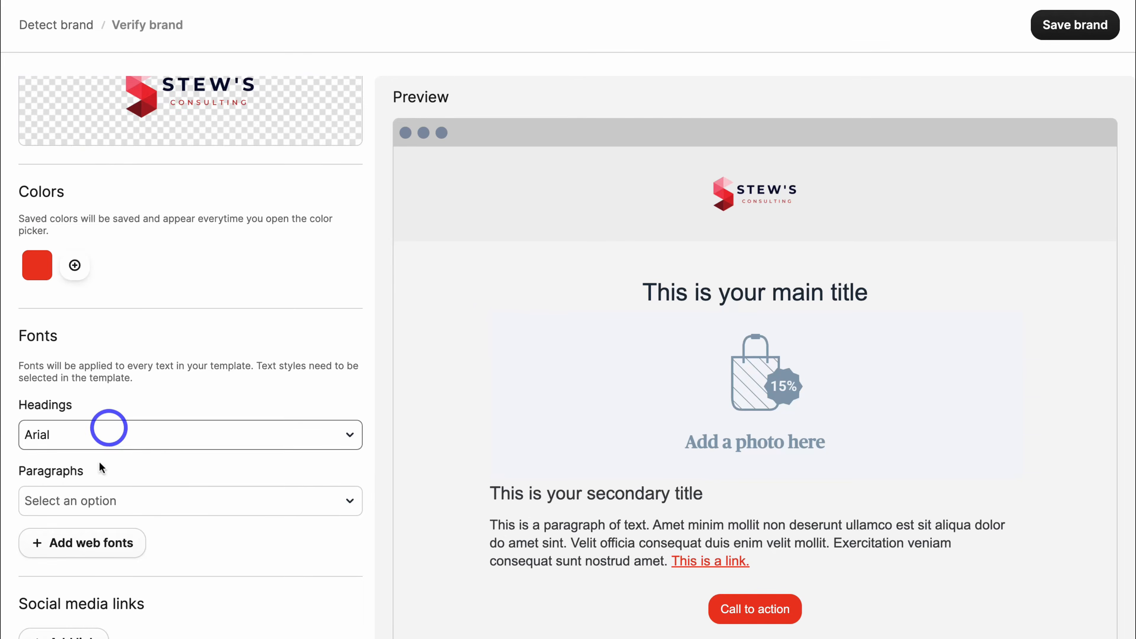
left_click(96, 503)
left_click(70, 204)
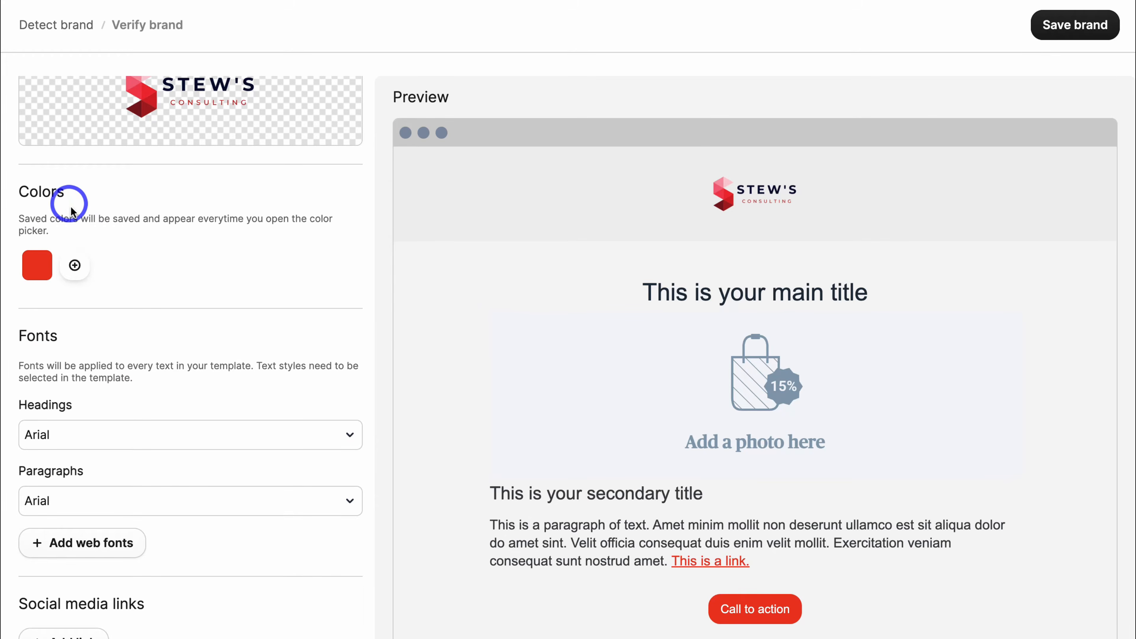
left_click(63, 629)
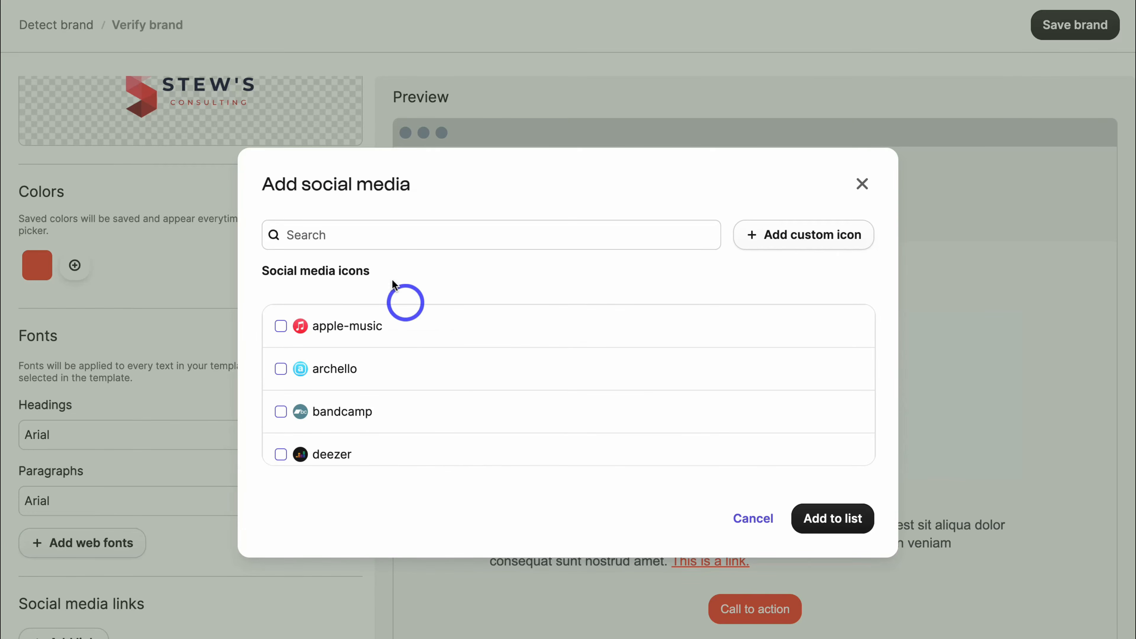
Add Facebook and X to the brand's social media networks.
left_click(351, 227)
type("face")
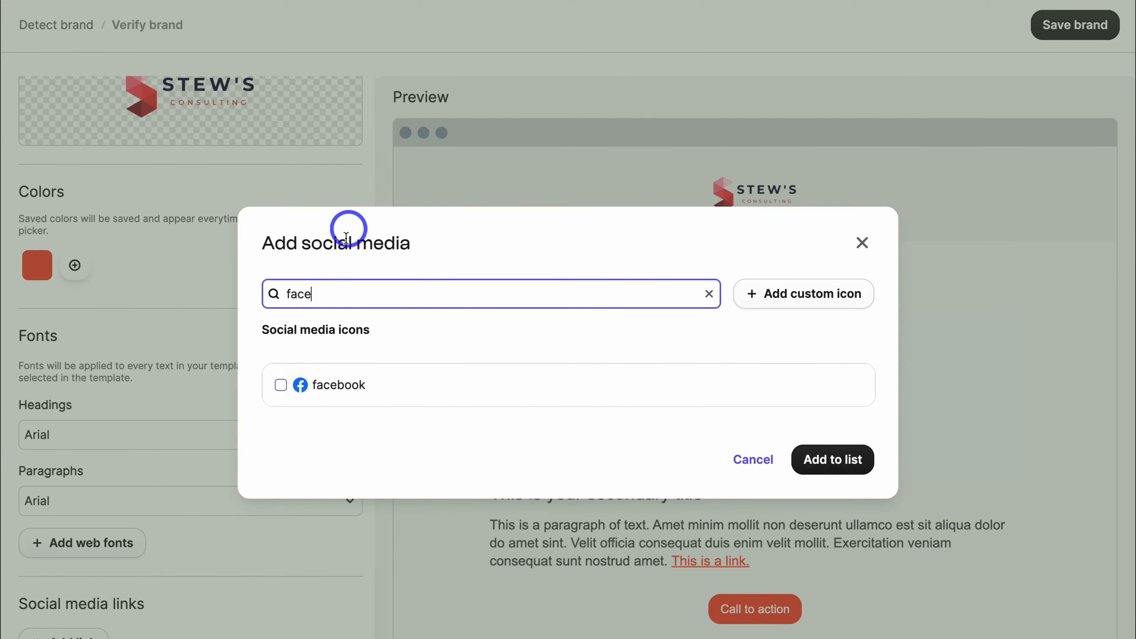
left_click(343, 381)
left_click_drag(329, 295, 277, 295)
left_click_drag(345, 295, 272, 295)
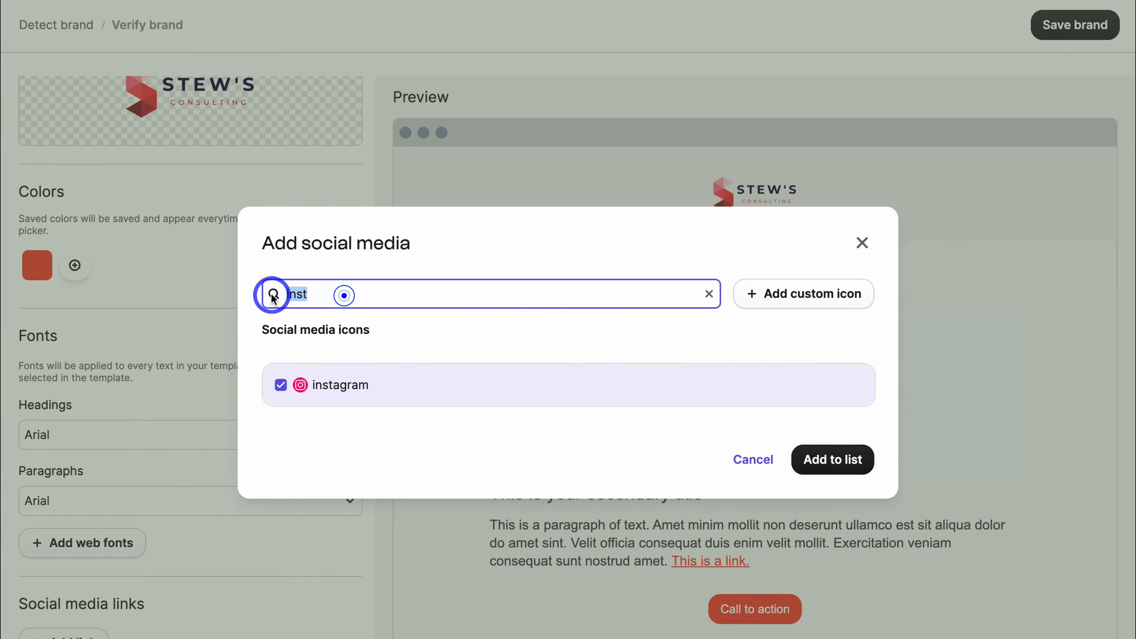
key("BackSpace")
type("x")
left_click(281, 385)
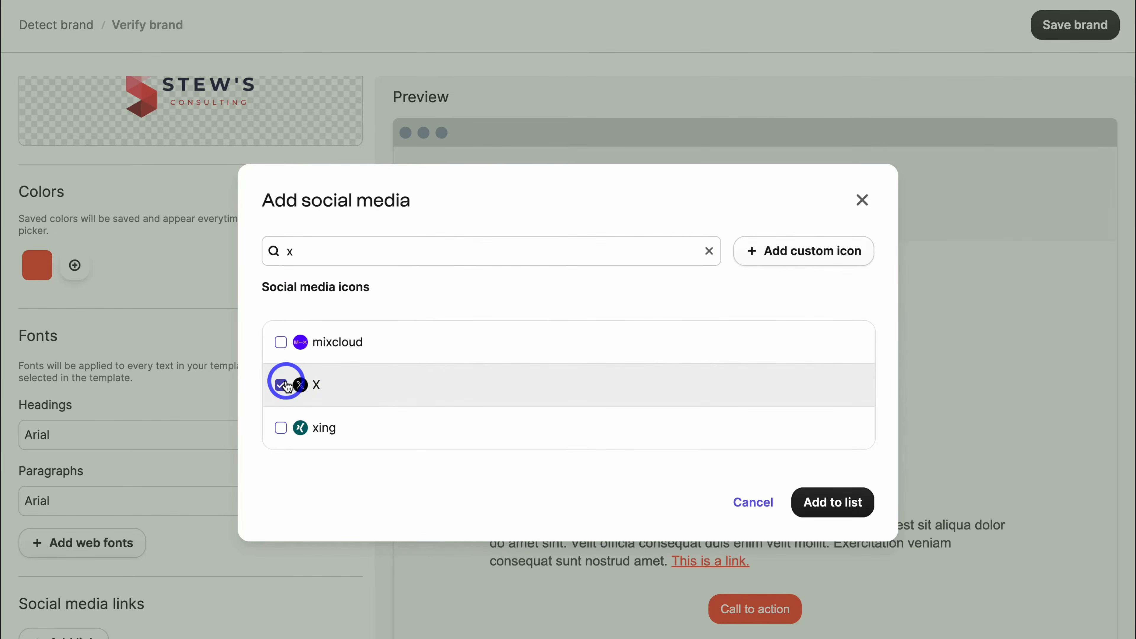
left_click(822, 496)
Enter the business's Facebook page link and save the brand.
scroll(873, 421, "down", 4)
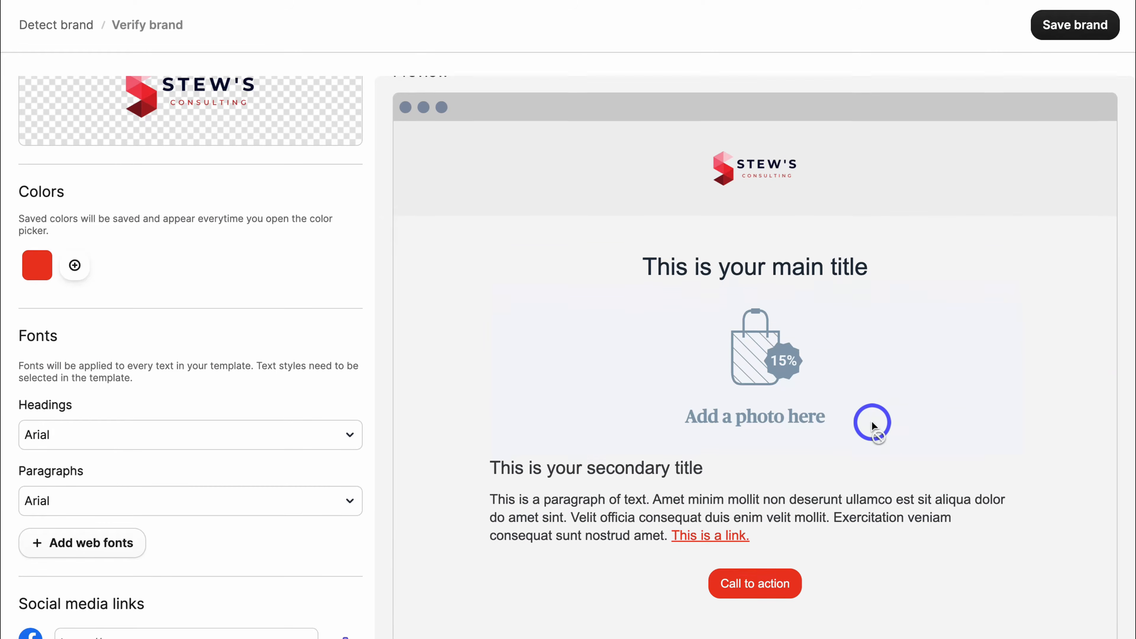
scroll(872, 421, "up", 3)
scroll(872, 421, "down", 3)
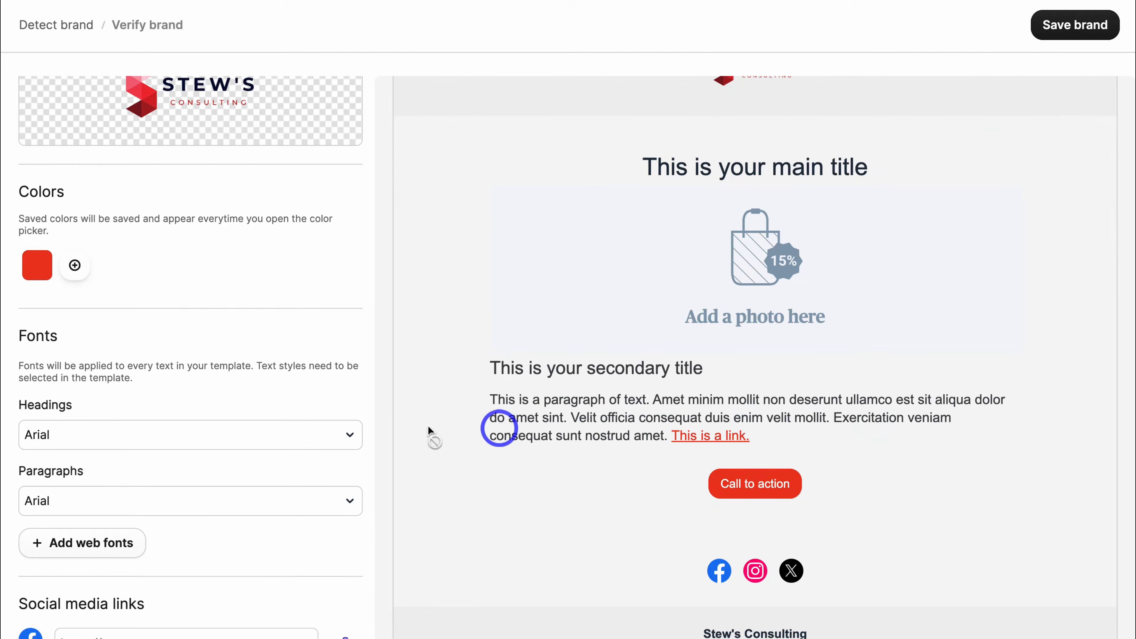
scroll(330, 426, "down", 3)
left_click(145, 517)
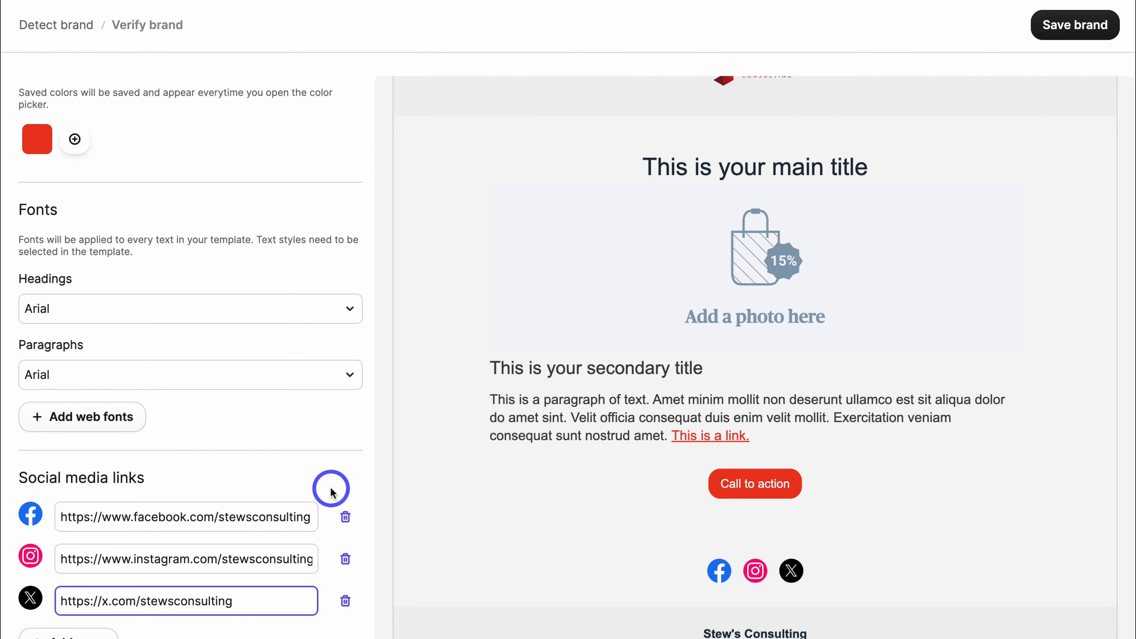
scroll(331, 482, "up", 6)
scroll(965, 244, "up", 4)
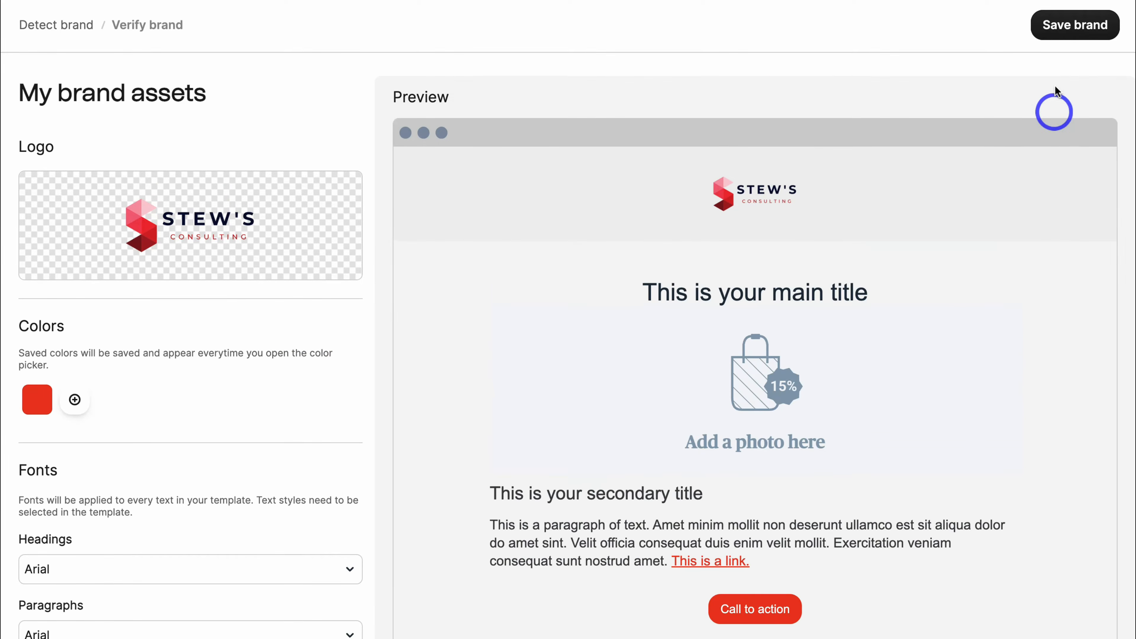
left_click(1063, 44)
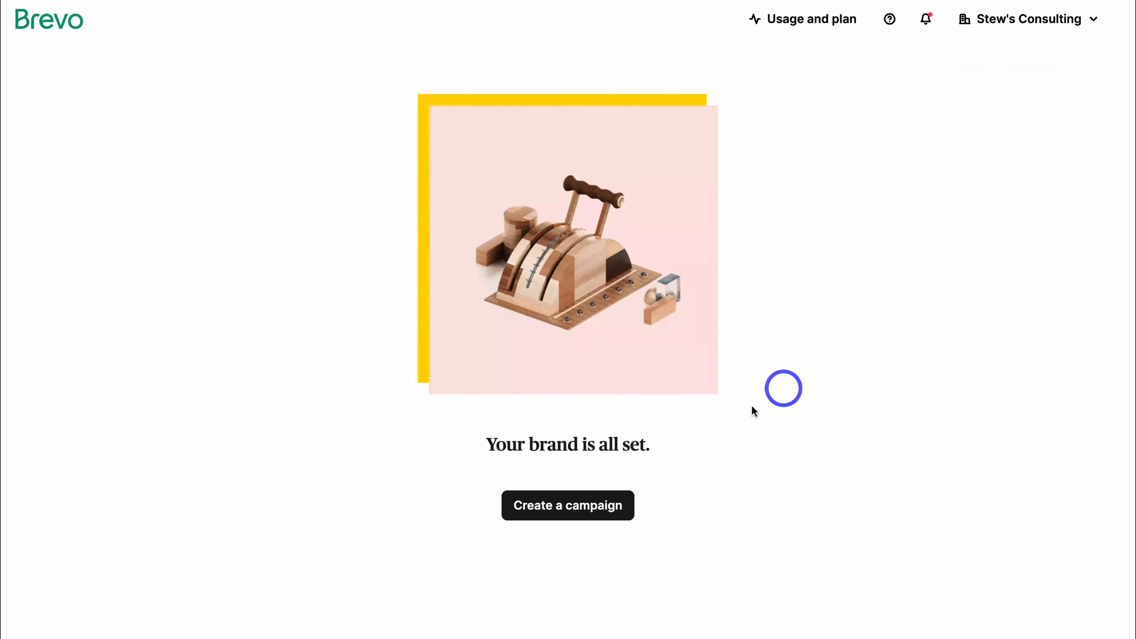
Return to the 'Newsletter 6/03/2025 #1' campaign draft with sender, recipients and subject filled in.
left_click(571, 516)
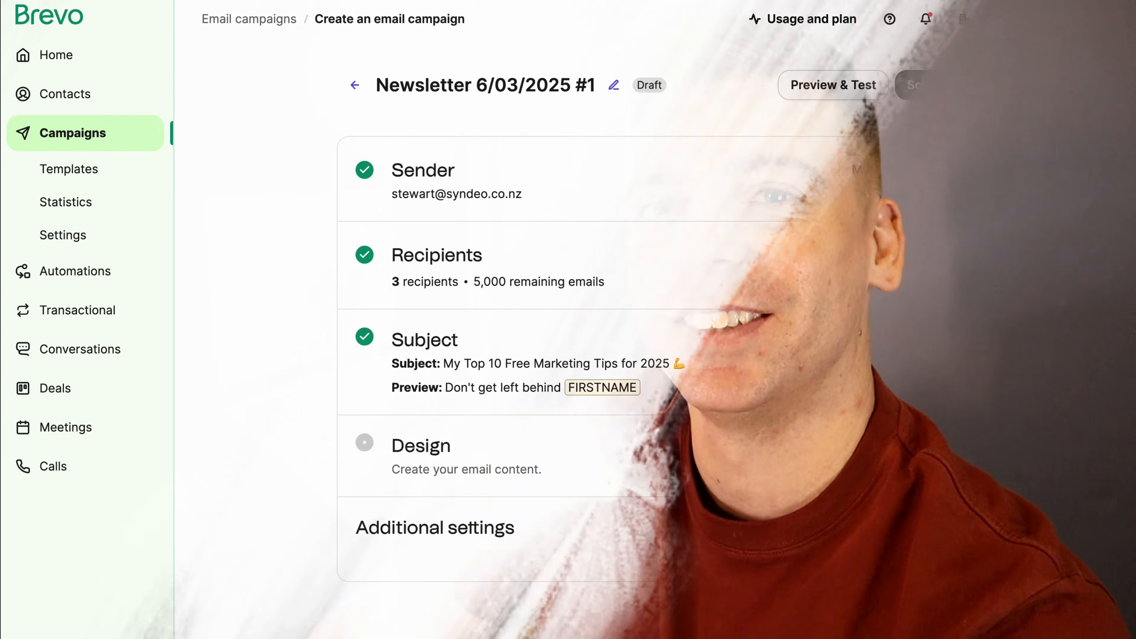
Start designing and look through Template Gallery, My templates and Campaigns before returning to Layouts.
left_click(905, 453)
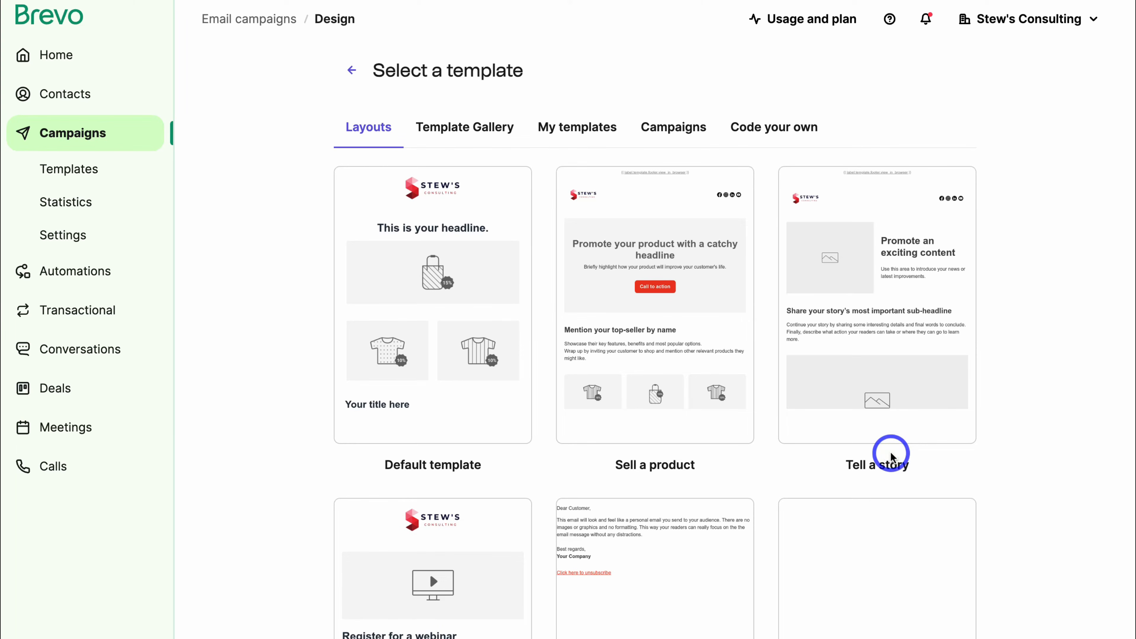
mouse_move(616, 246)
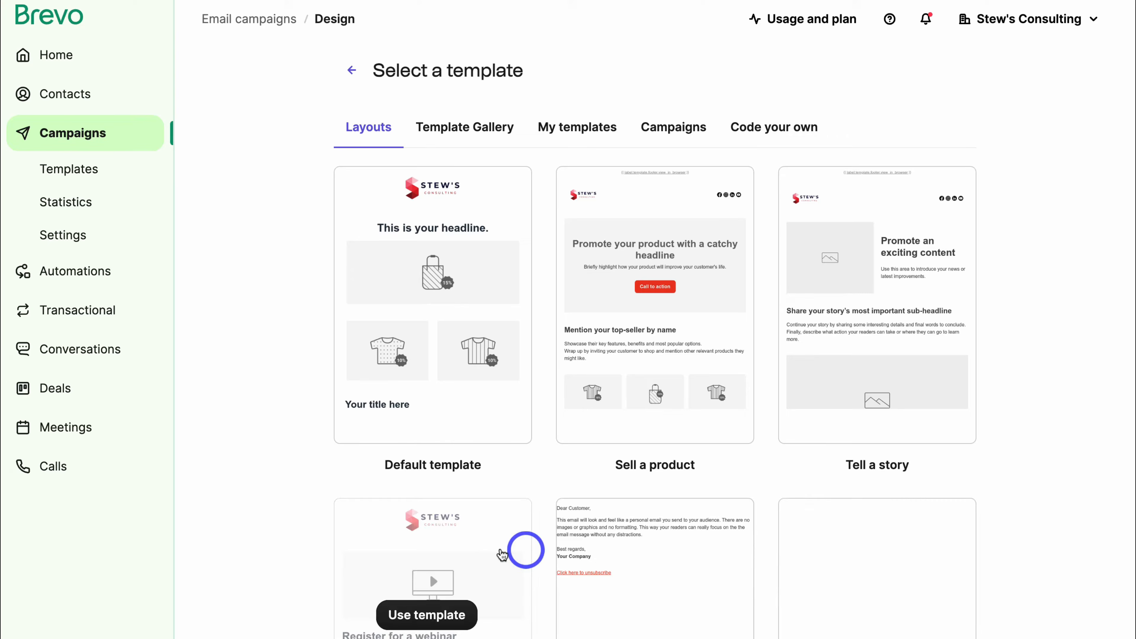
scroll(443, 546, "down", 4)
scroll(443, 546, "up", 4)
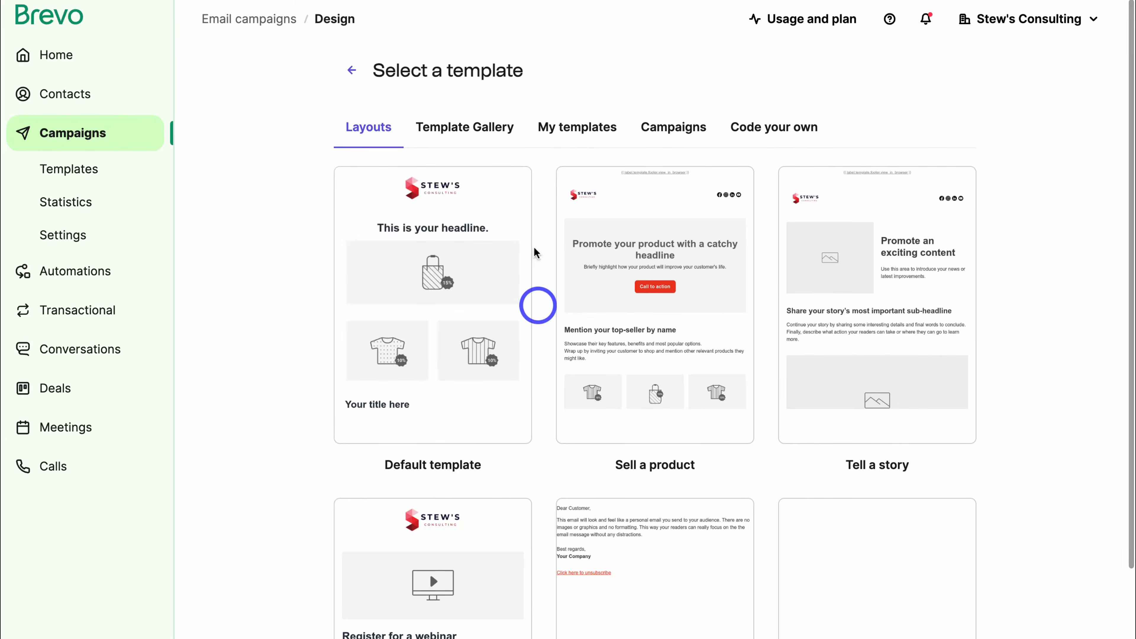
left_click(448, 130)
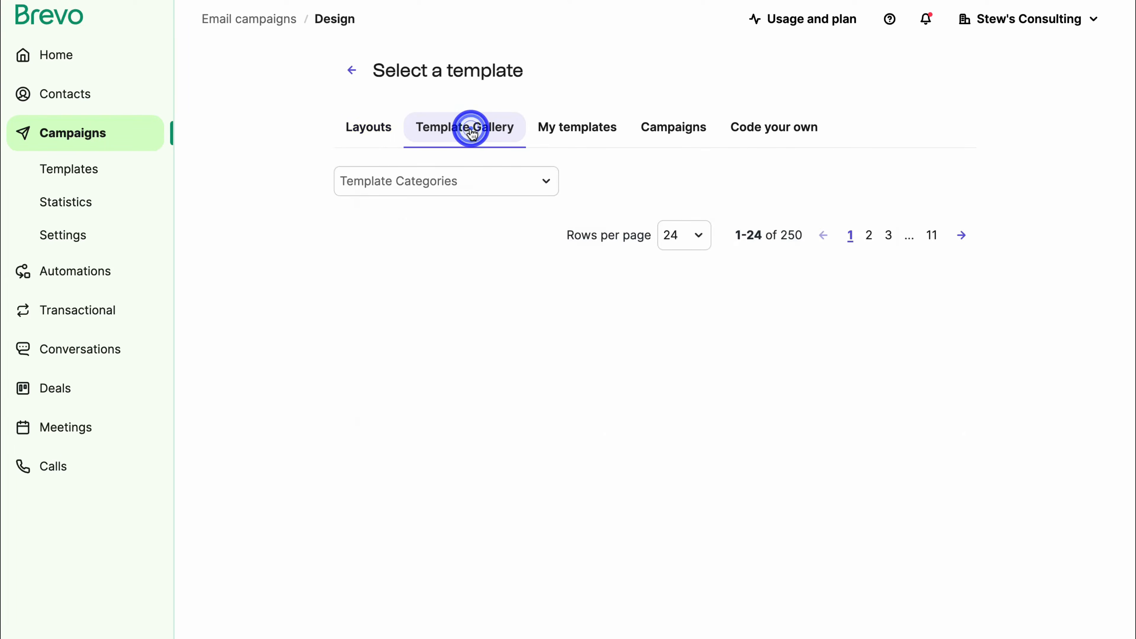
scroll(650, 319, "down", 10)
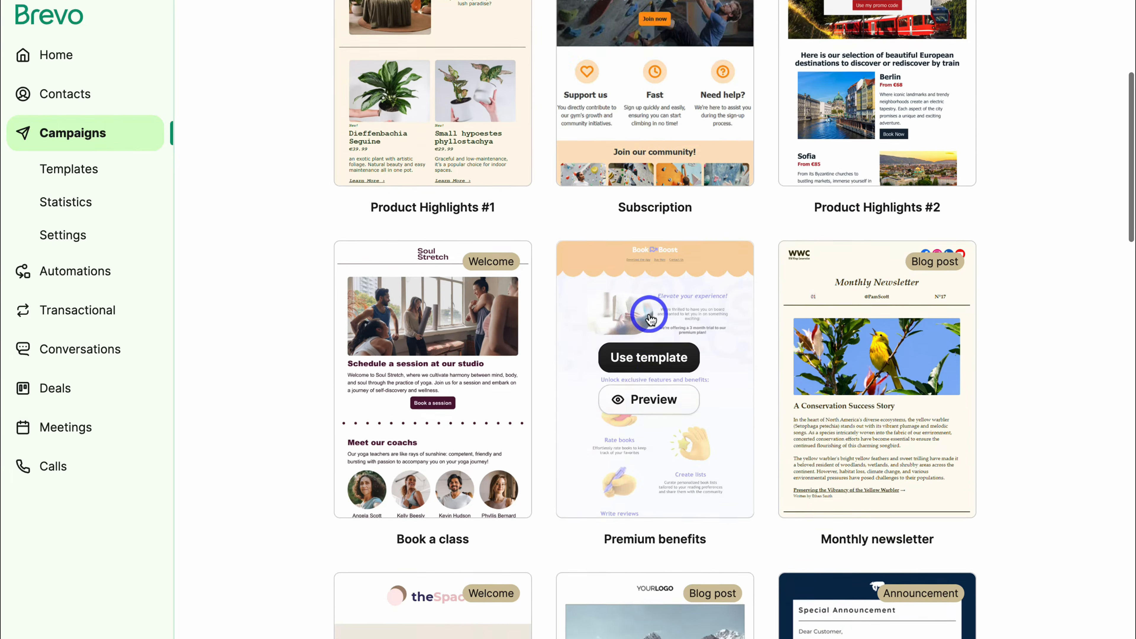
scroll(635, 247, "up", 10)
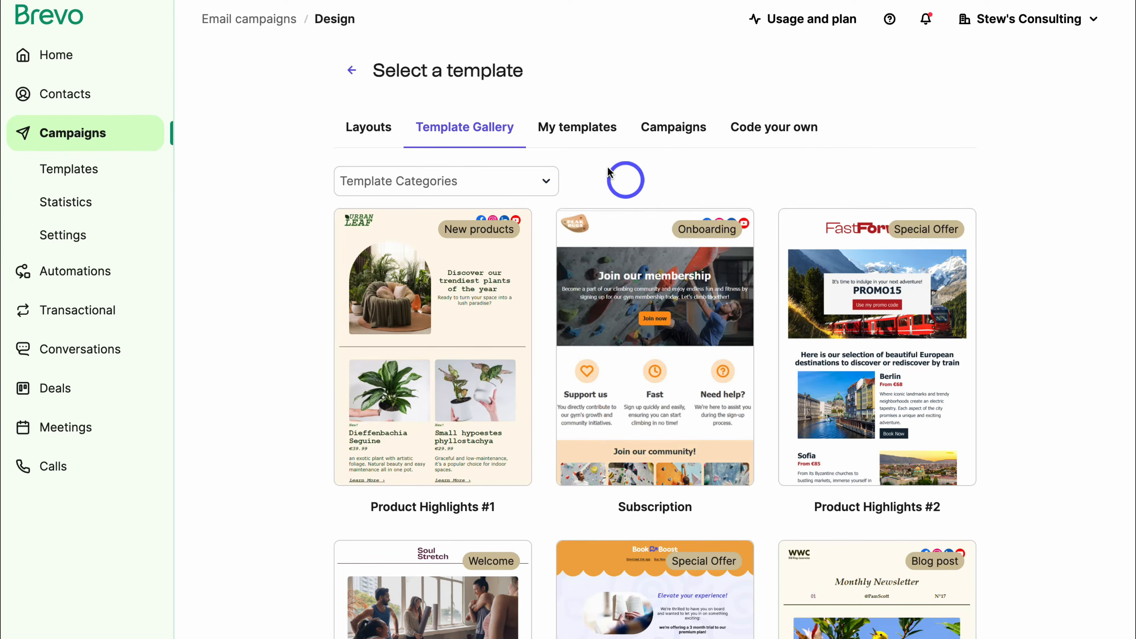
left_click(572, 134)
left_click(679, 135)
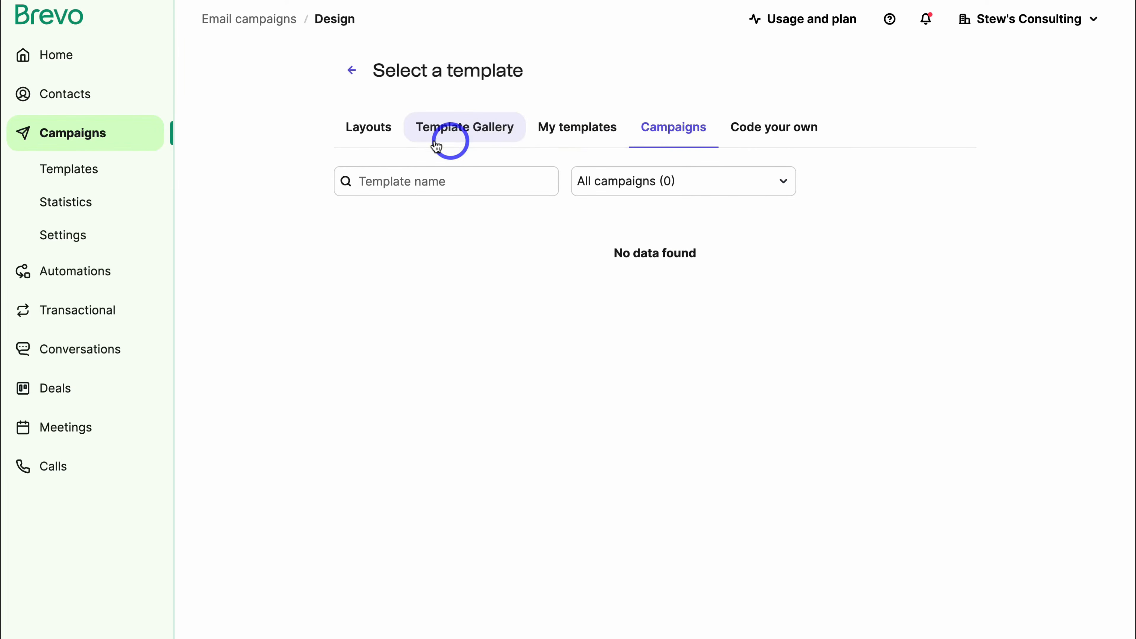
left_click(369, 133)
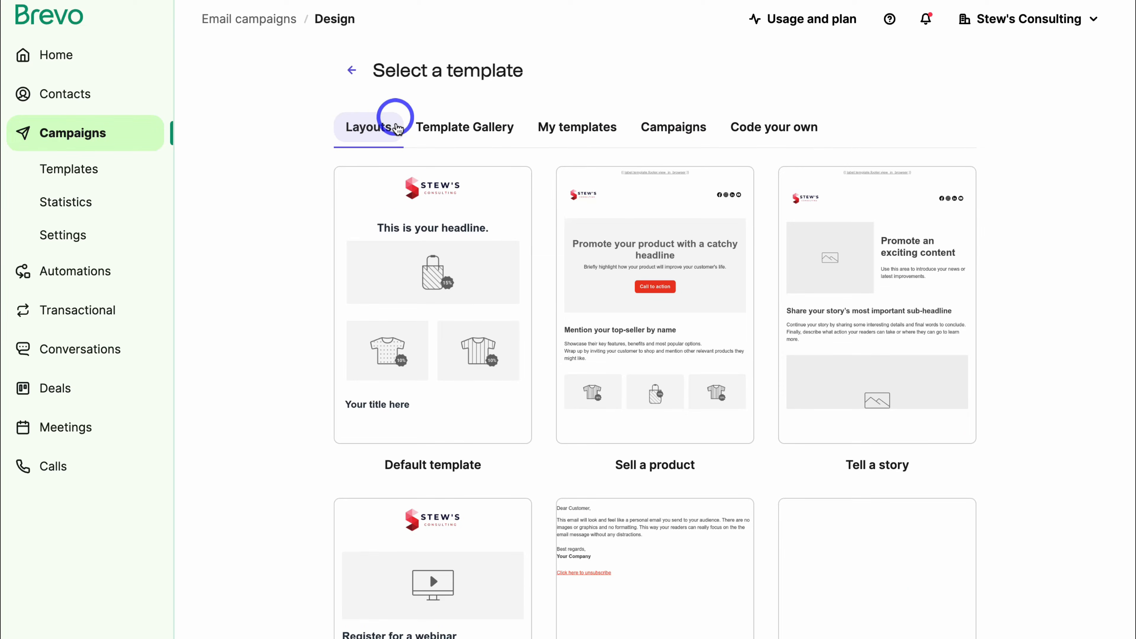
scroll(667, 447, "down", 3)
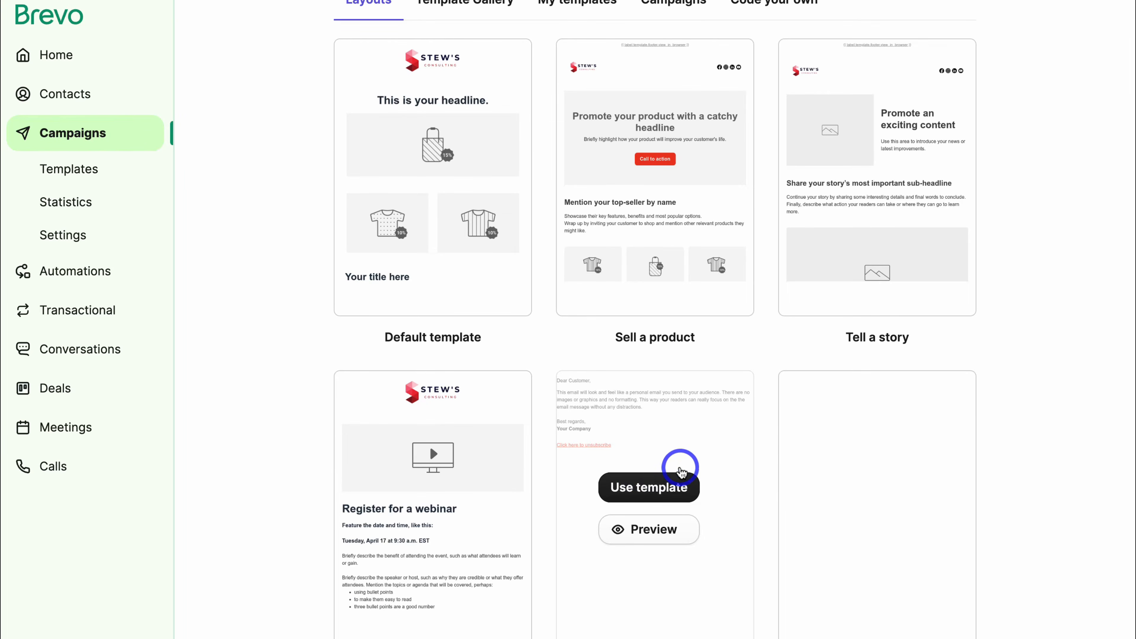
Use the plain-text Simple layout and dismiss the 'Edit your styles' tip to reach the editor.
left_click(661, 481)
left_click(857, 144)
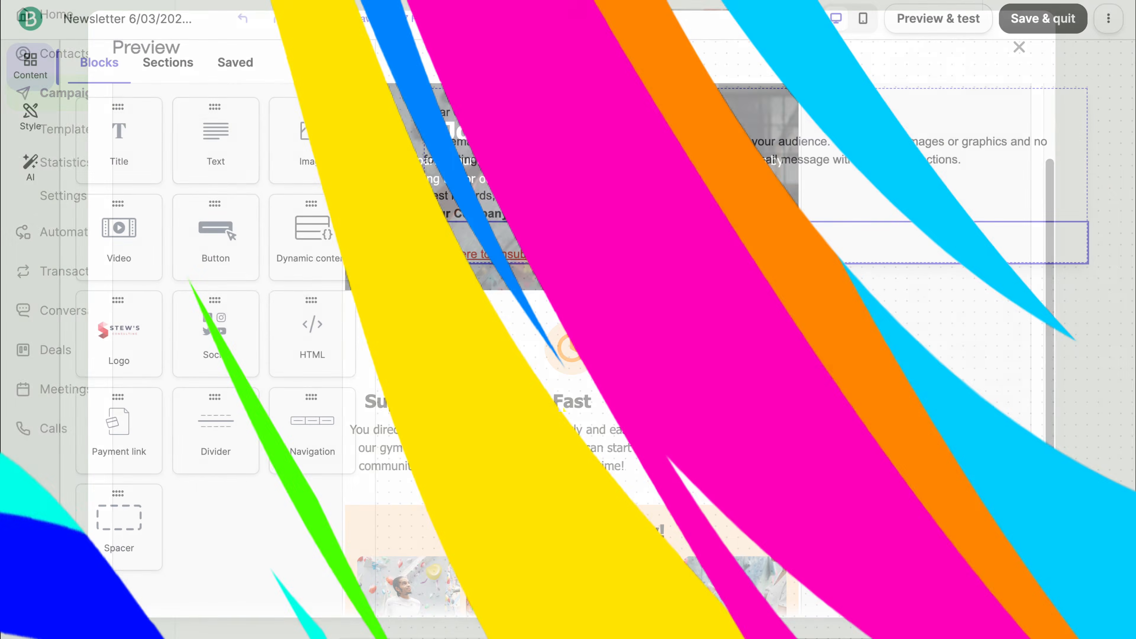
left_click(730, 231)
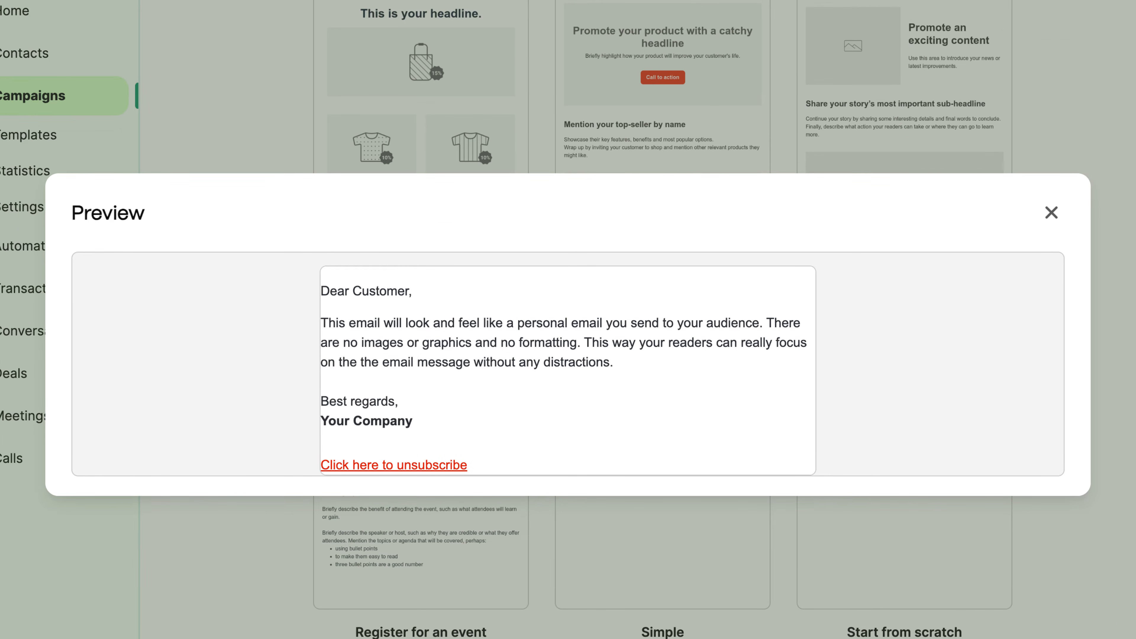
left_click(731, 232)
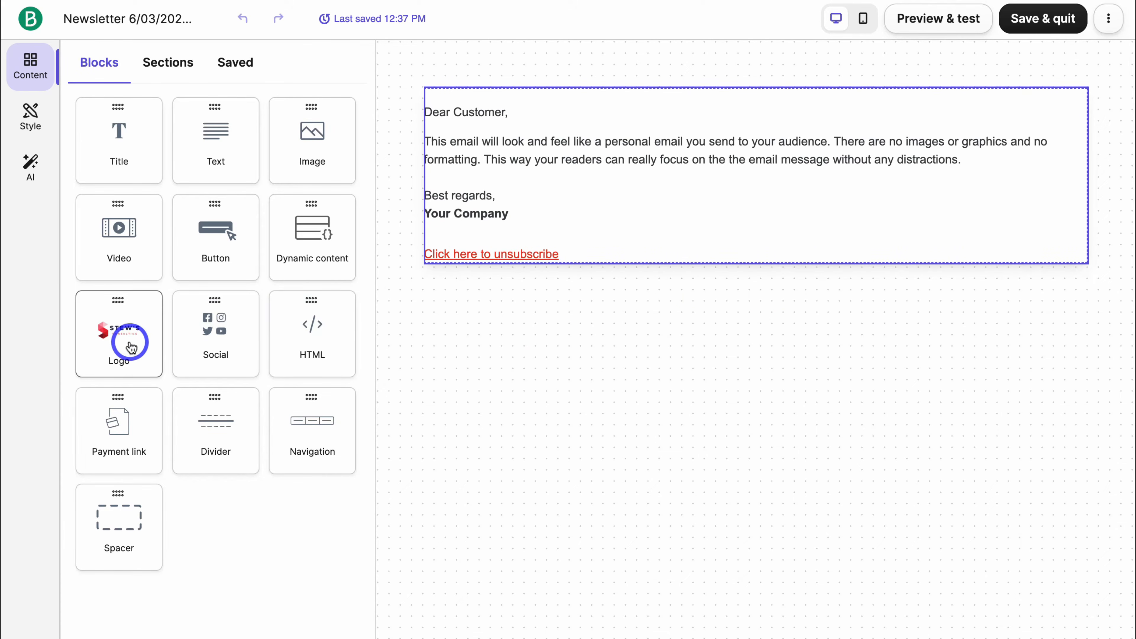
Place the logo at the top, and add a video block and a Call to action button below the sign-off.
left_click_drag(137, 344, 574, 112)
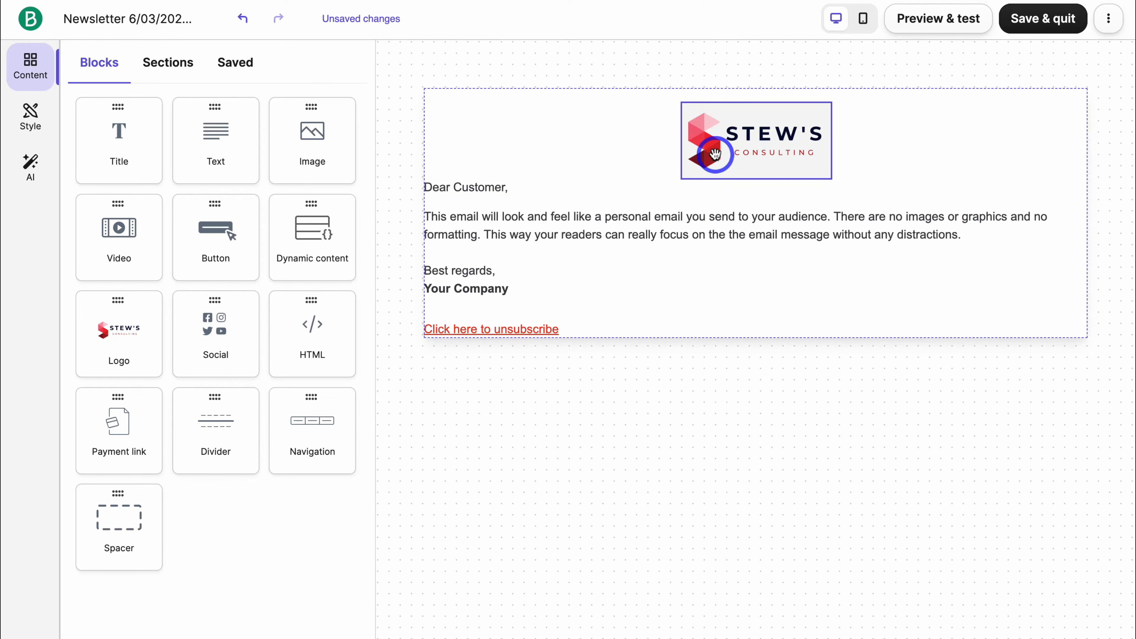
left_click_drag(129, 242, 694, 314)
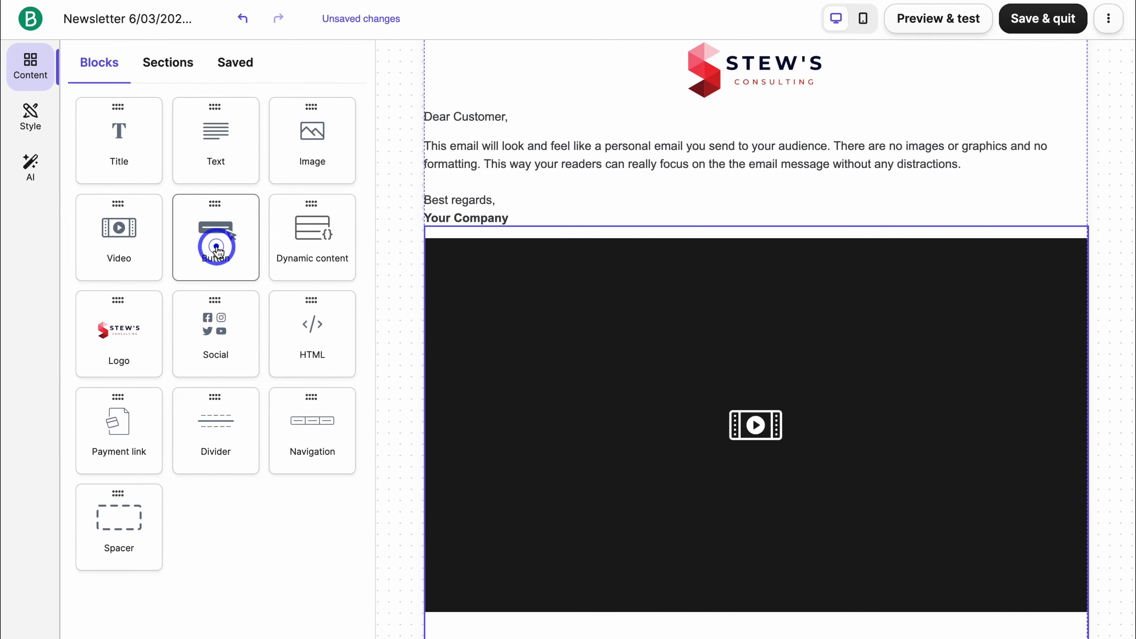
left_click_drag(217, 247, 711, 247)
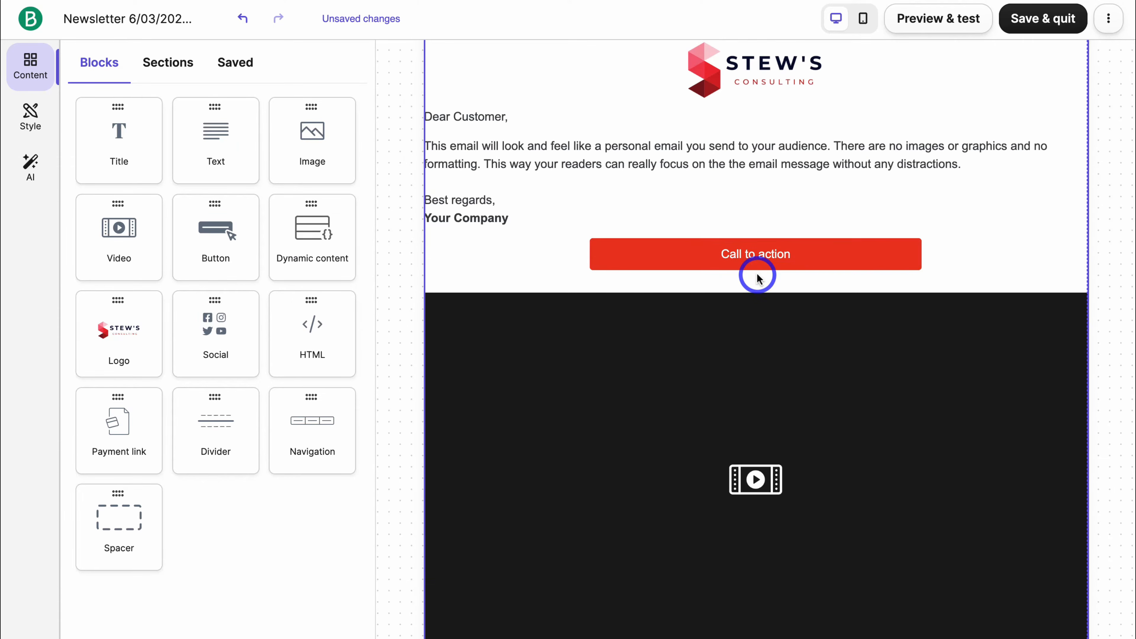
scroll(757, 276, "up", 2)
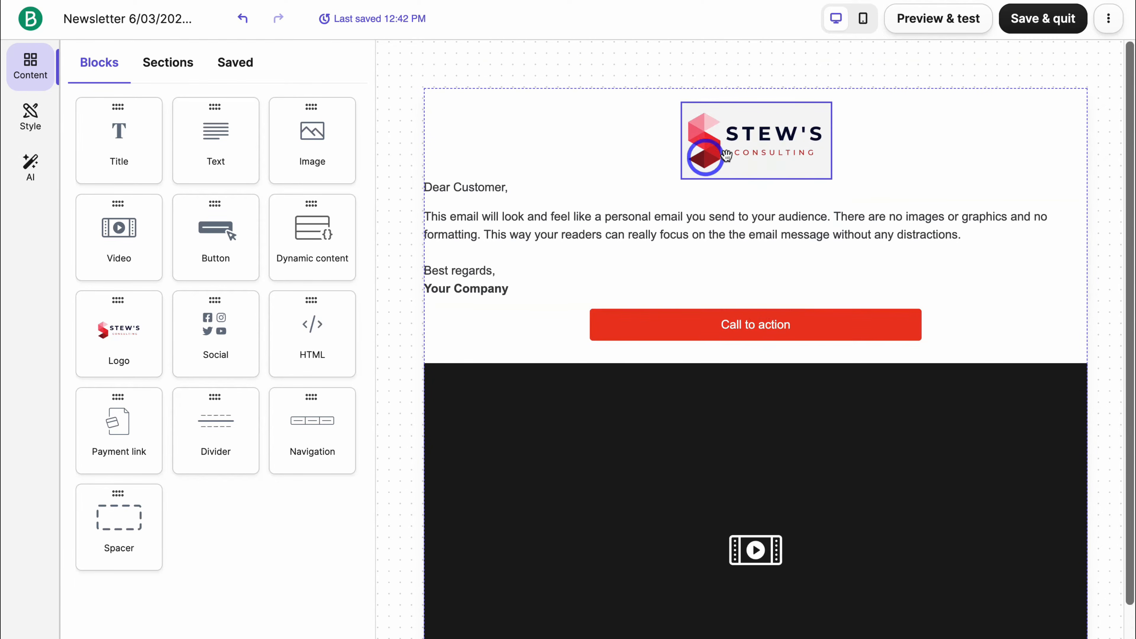
Open the logo block's settings and select its whole image URL.
left_click(773, 153)
scroll(306, 223, "down", 1)
scroll(306, 222, "down", 2)
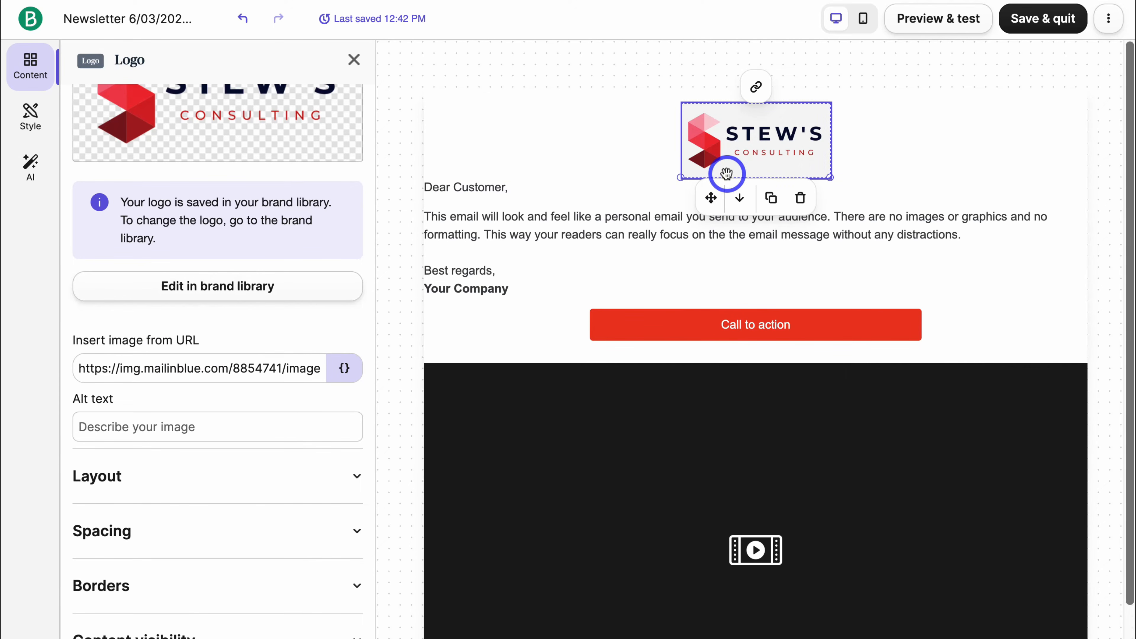
triple_click(161, 371)
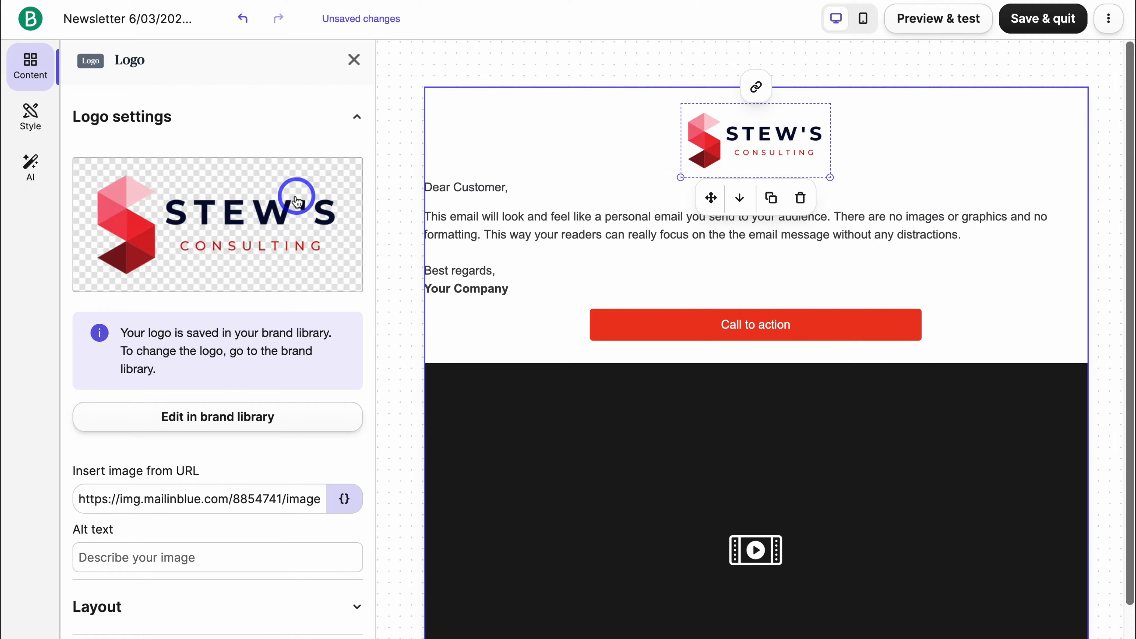
scroll(297, 196, "down", 2)
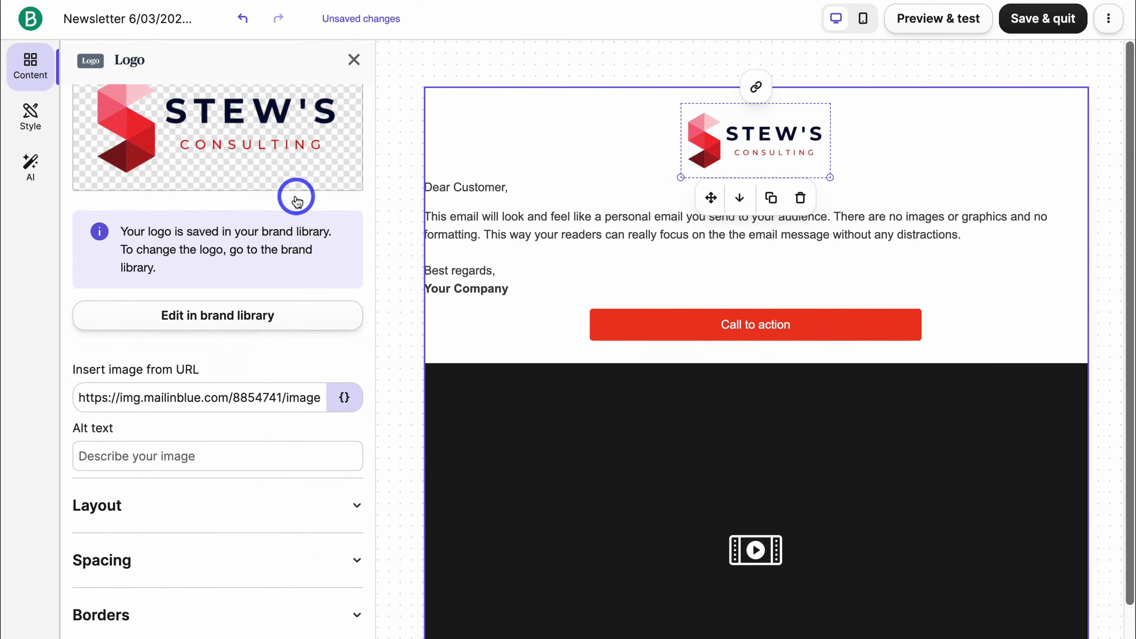
scroll(296, 197, "down", 1)
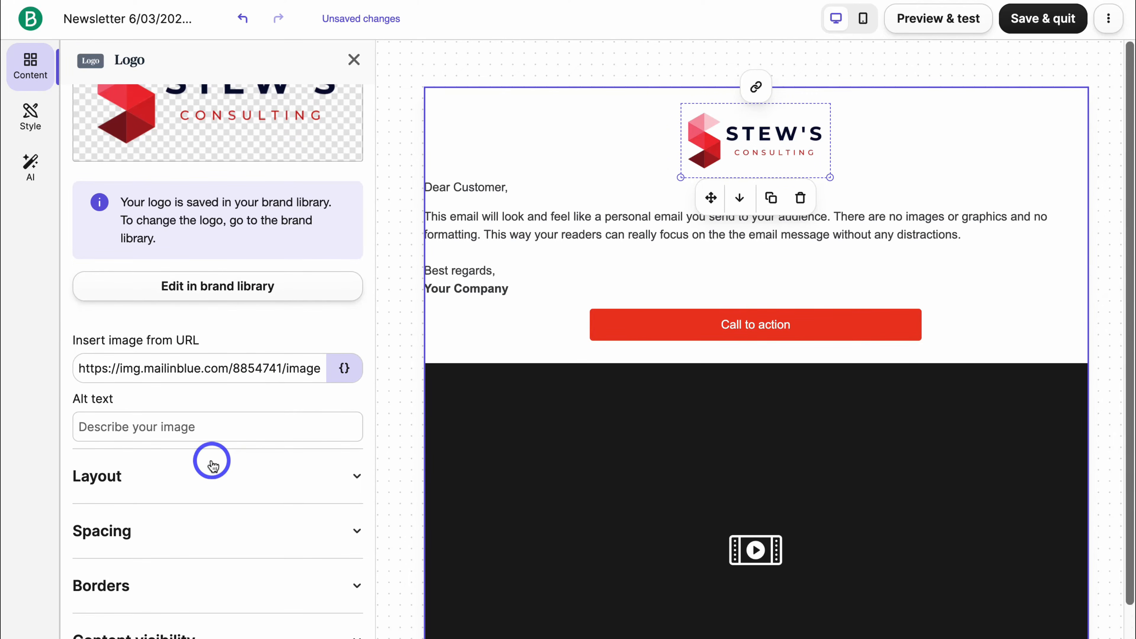
left_click(210, 474)
scroll(204, 468, "down", 3)
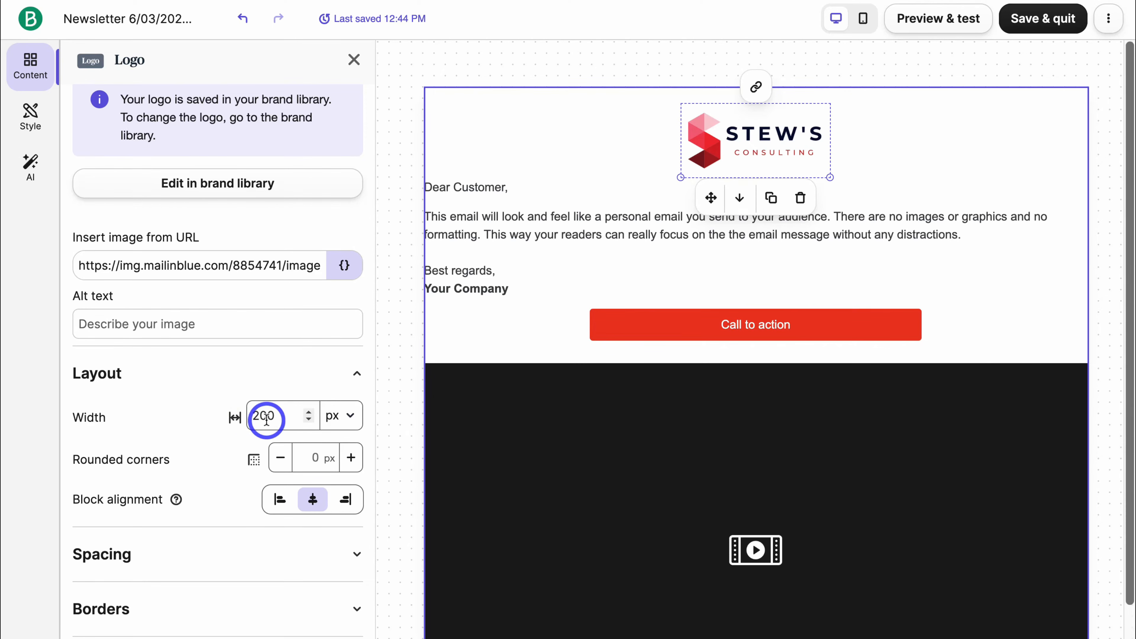
scroll(267, 420, "down", 1)
left_click(236, 537)
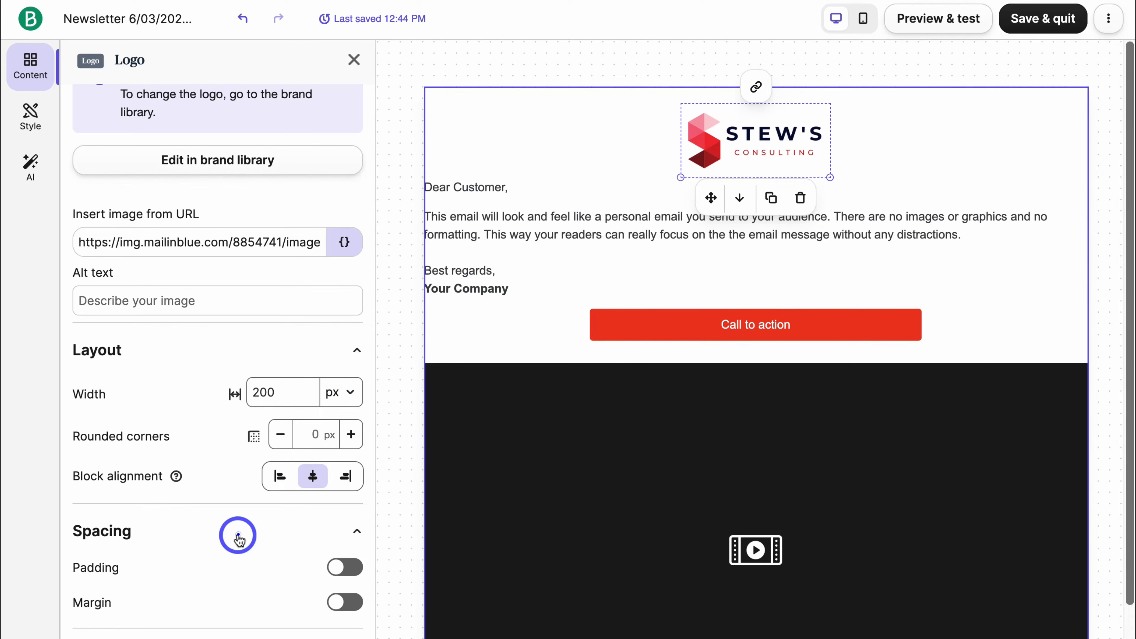
scroll(238, 537, "down", 2)
scroll(238, 536, "down", 1)
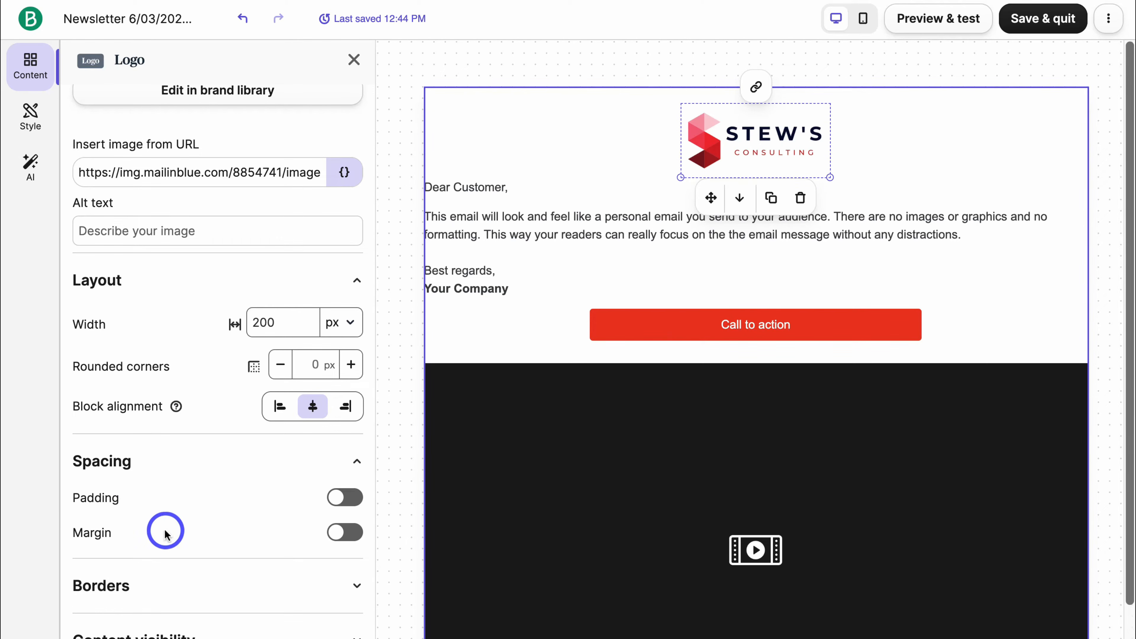
left_click(183, 587)
scroll(181, 598, "down", 2)
scroll(196, 577, "up", 10)
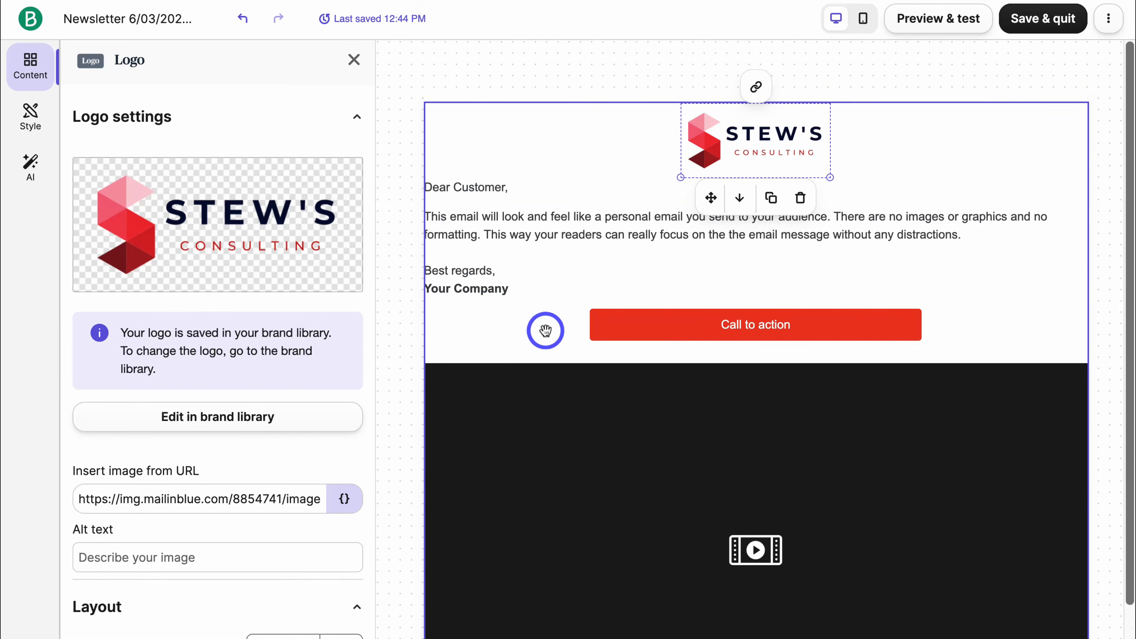
Set the Call to action button to 20% width with 15 px rounded corners.
left_click(652, 321)
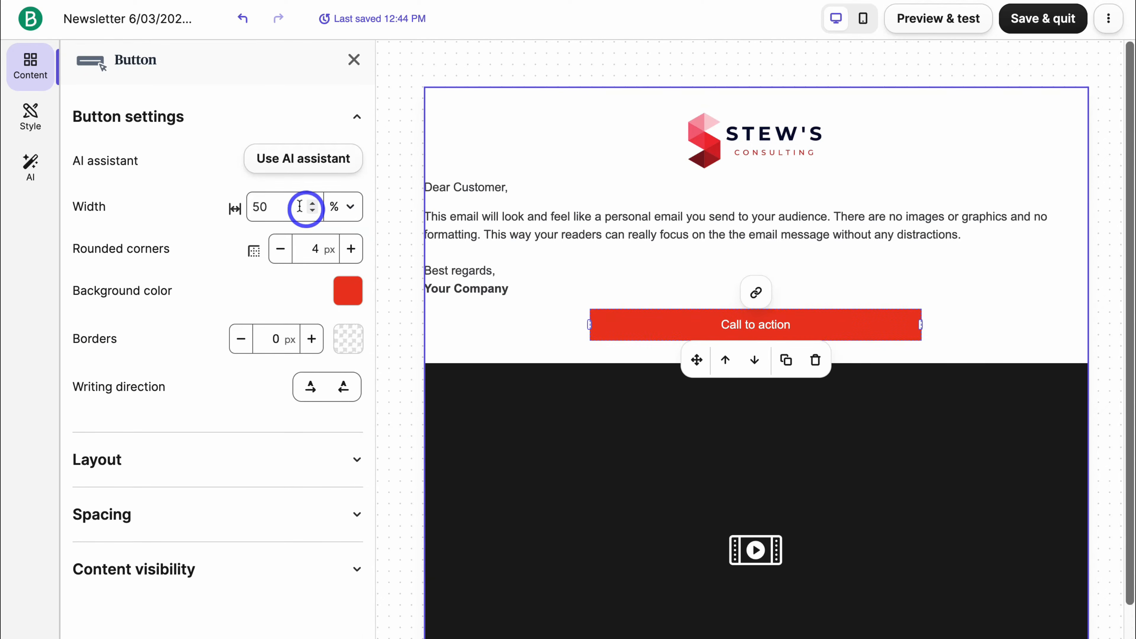
left_click(315, 212)
left_click_drag(282, 207, 246, 206)
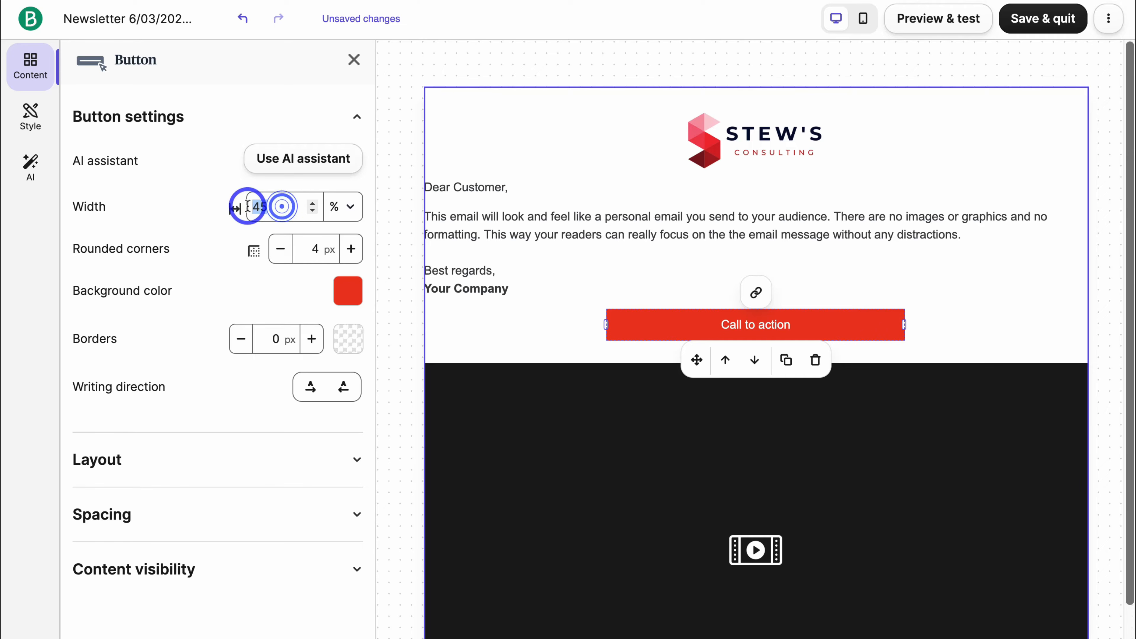
type("20")
left_click(233, 178)
left_click(351, 249)
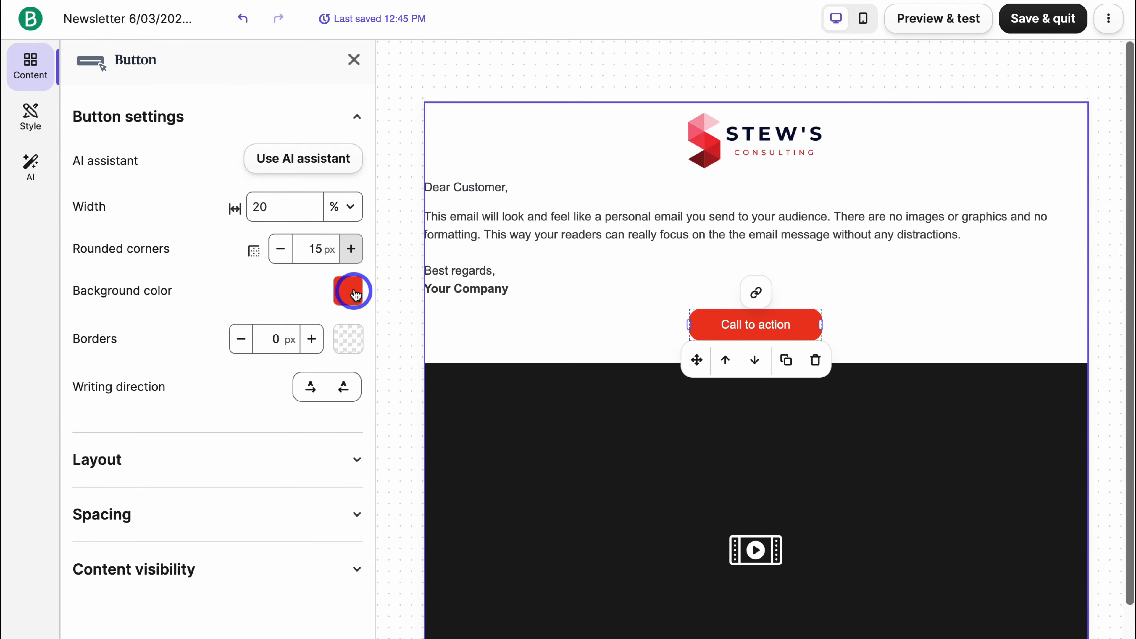
Relabel the button 'Watch Video Here' and link it to the youtu.be video URL.
left_click(790, 324)
left_click_drag(790, 324, 723, 324)
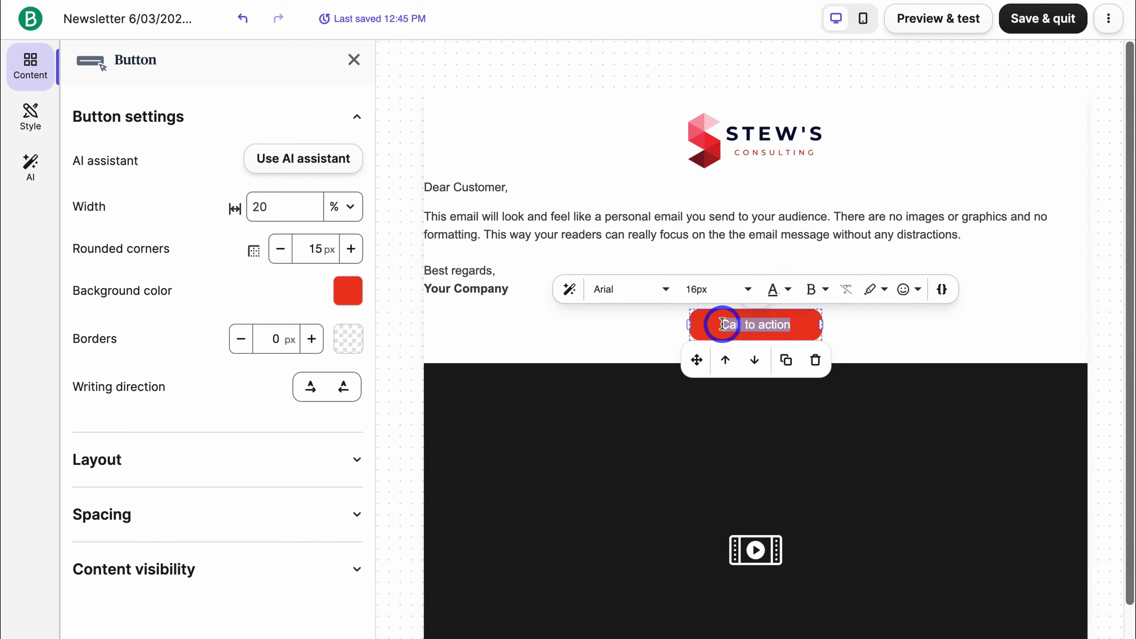
type("Watch Video Here")
left_click(852, 325)
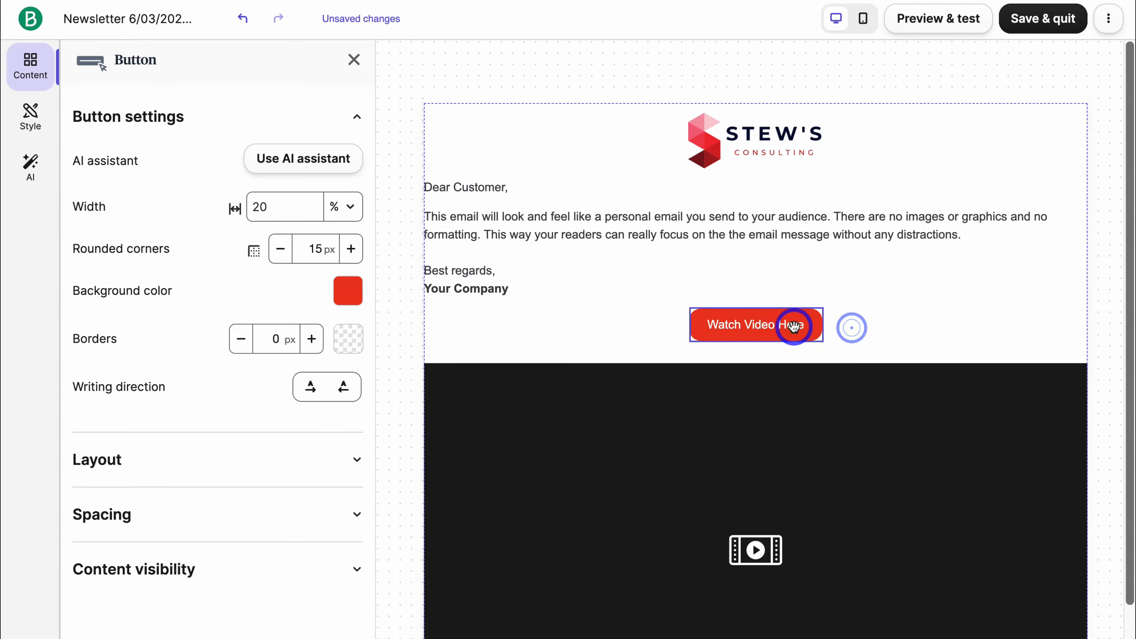
left_click(752, 295)
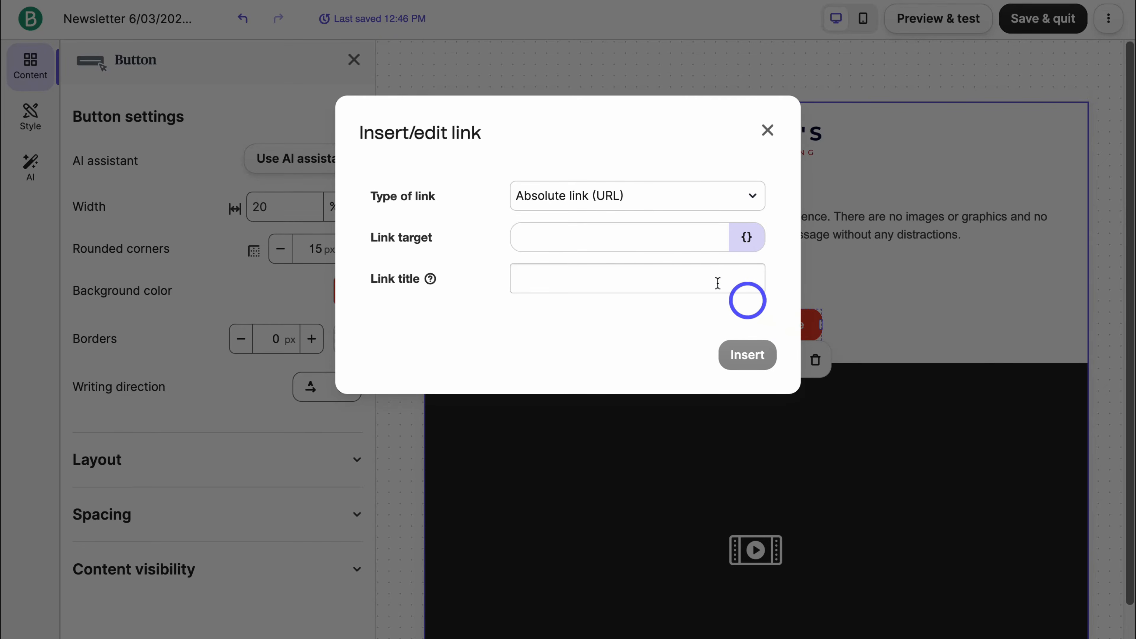
type("https://youtu.be/pWWMf48TTtc")
left_click(609, 275)
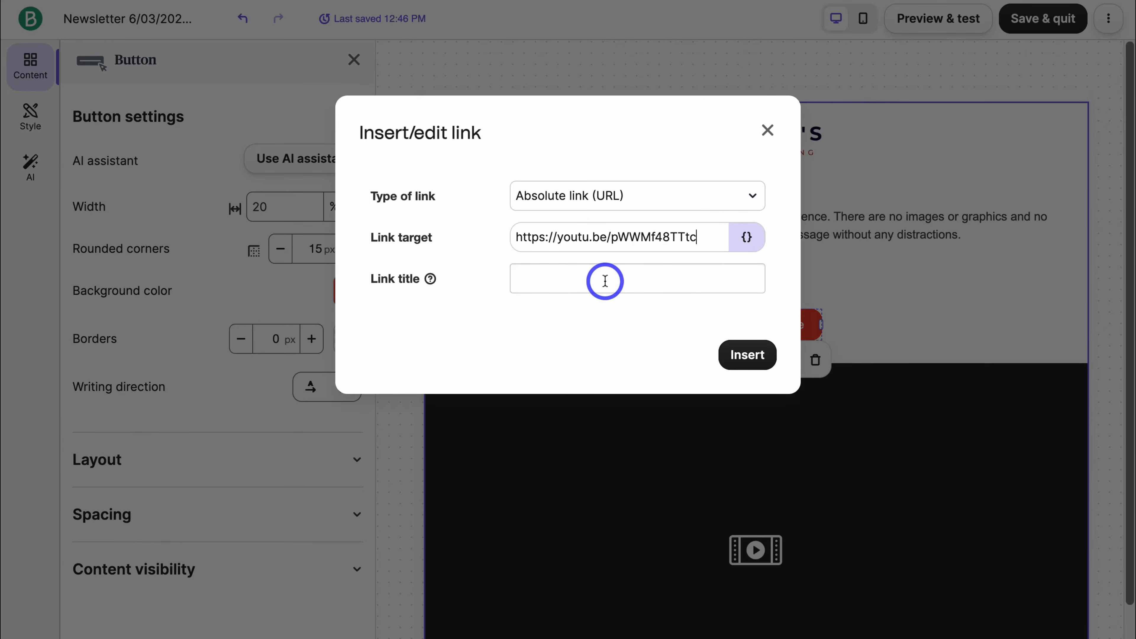
left_click(751, 356)
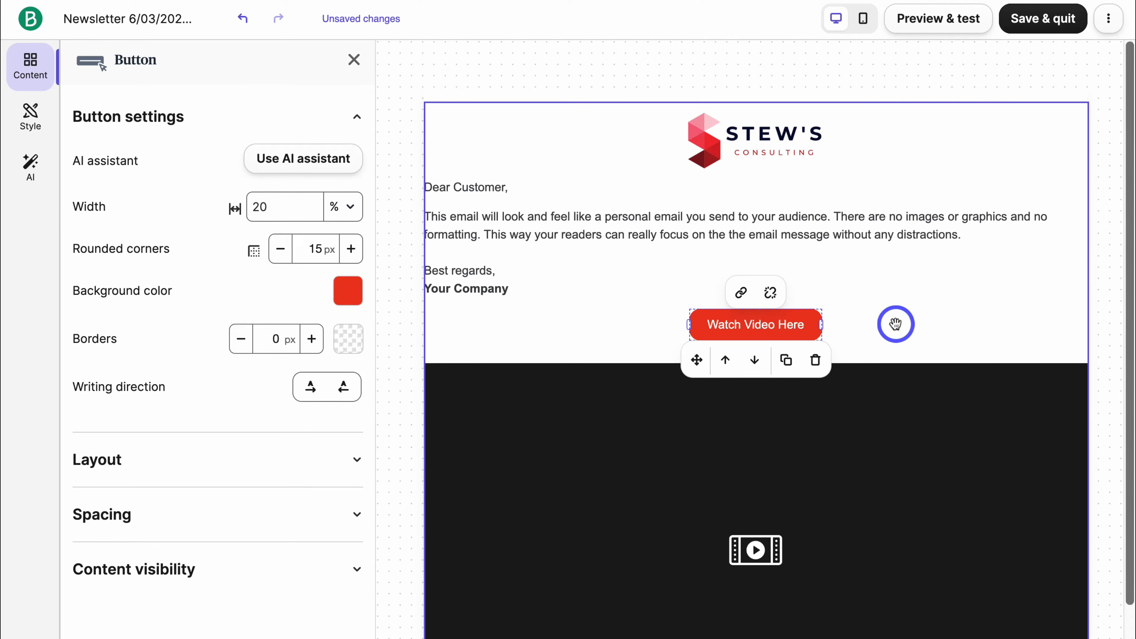
left_click(931, 423)
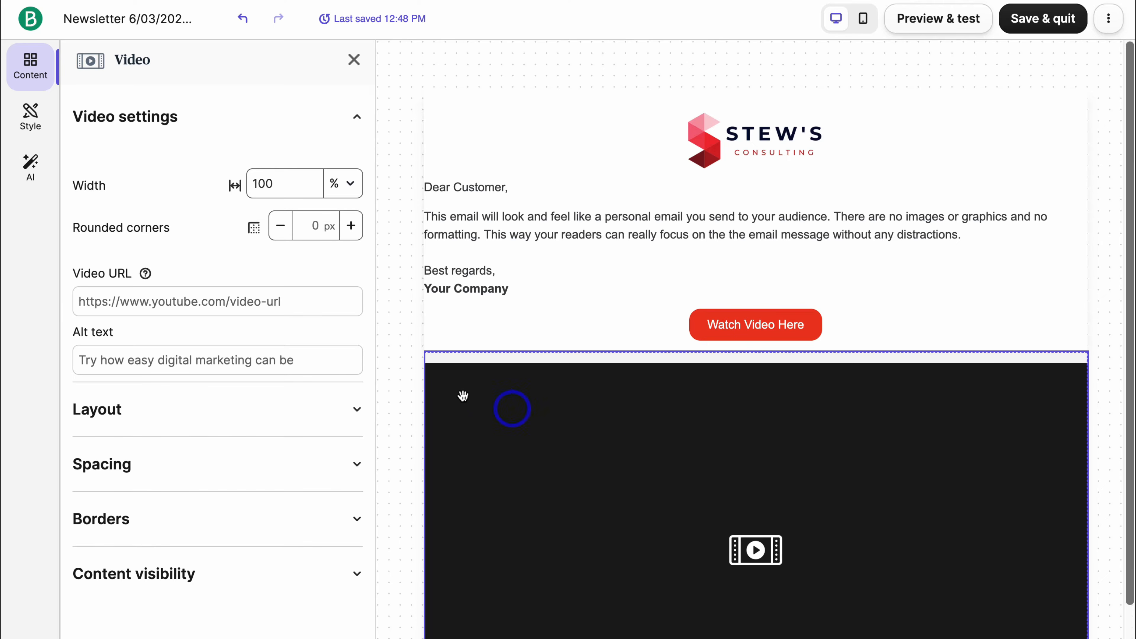
Paste the YouTube URL into the video block's Video URL field, then delete the video block.
left_click(166, 301)
type("https://youtu.be/pWWMf48TTtc")
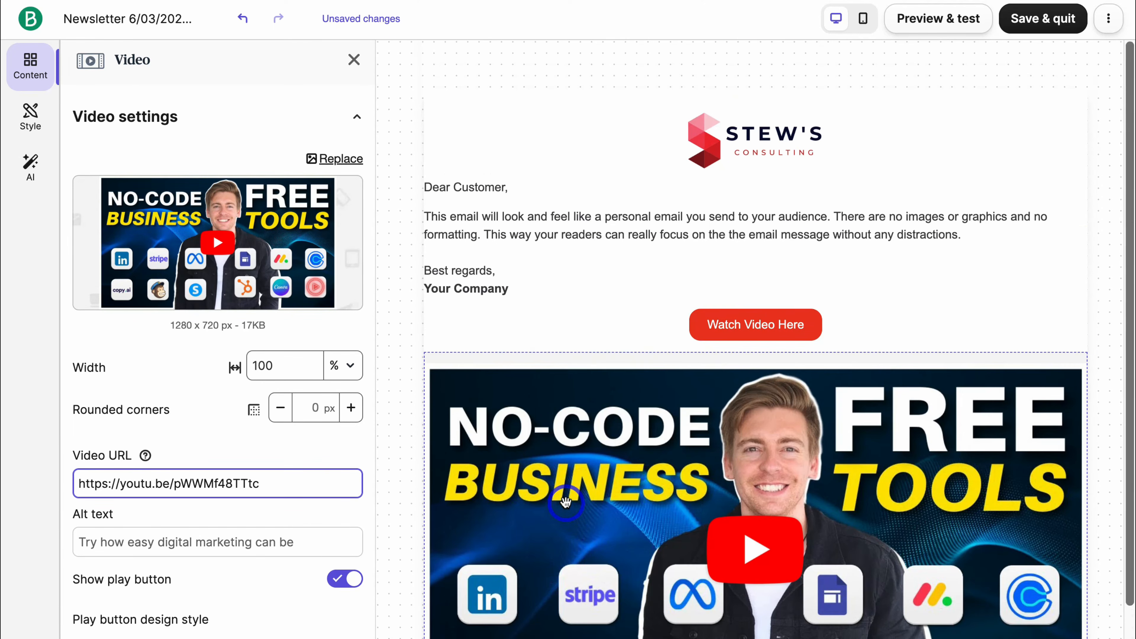
scroll(358, 515, "down", 5)
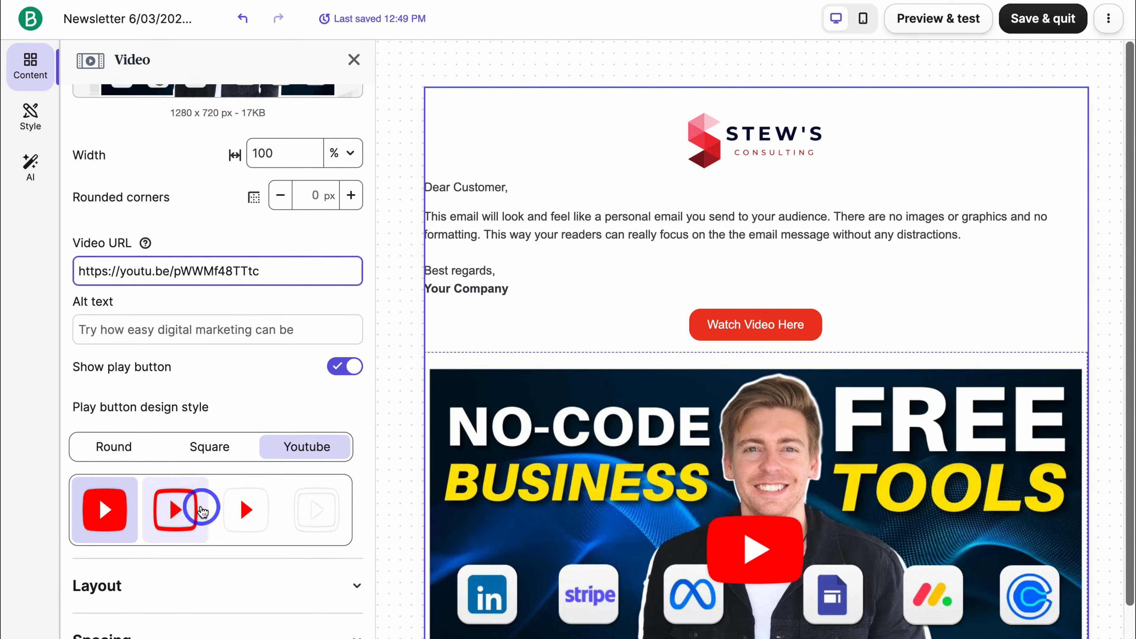
scroll(179, 501, "up", 5)
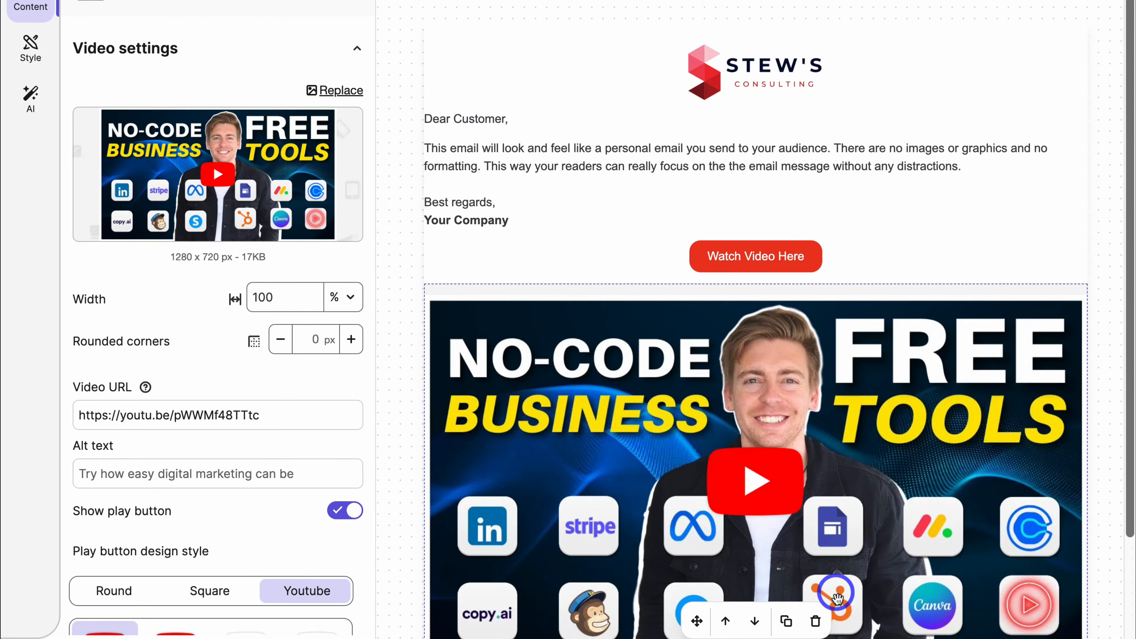
left_click(816, 622)
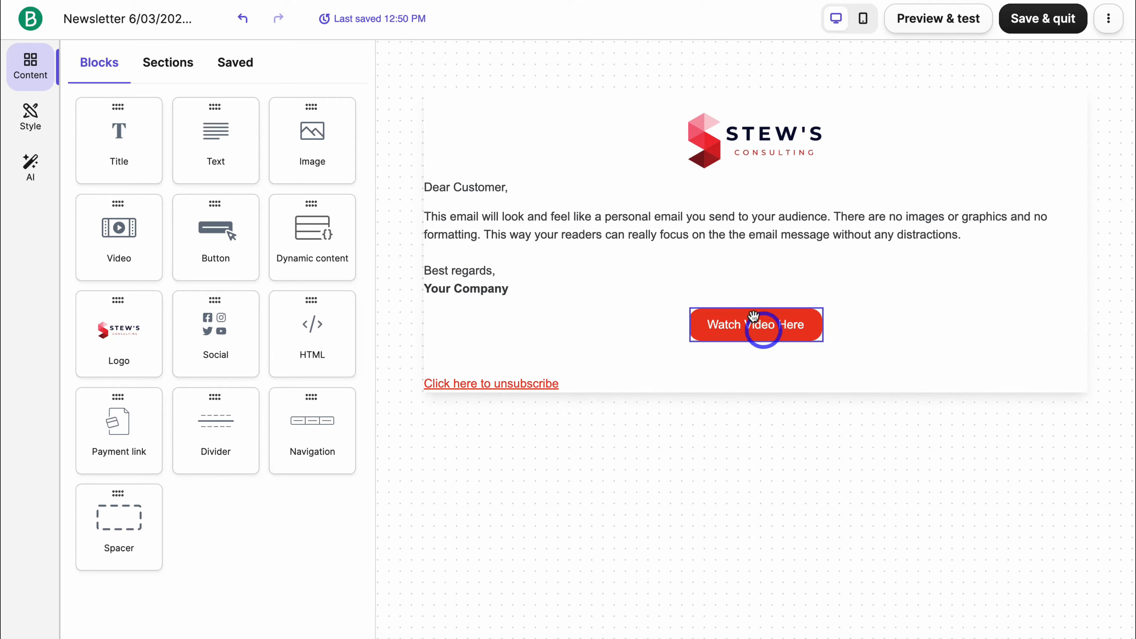
Replace the body text with the top 5 marketing tips list and select 'Customer' in the greeting.
left_click(535, 224)
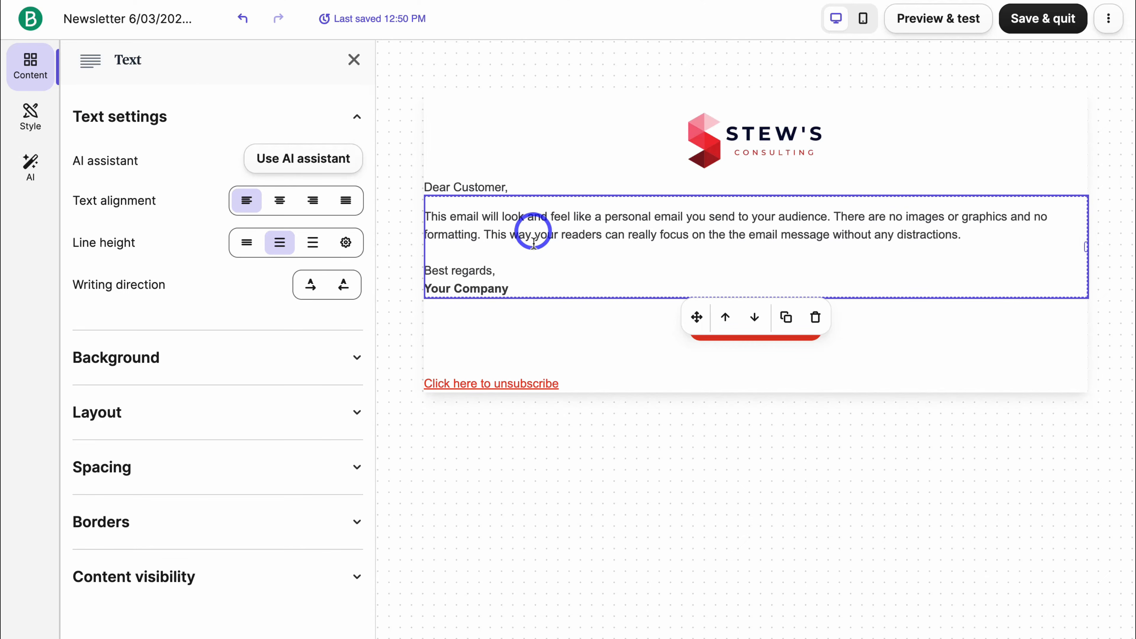
left_click(752, 320)
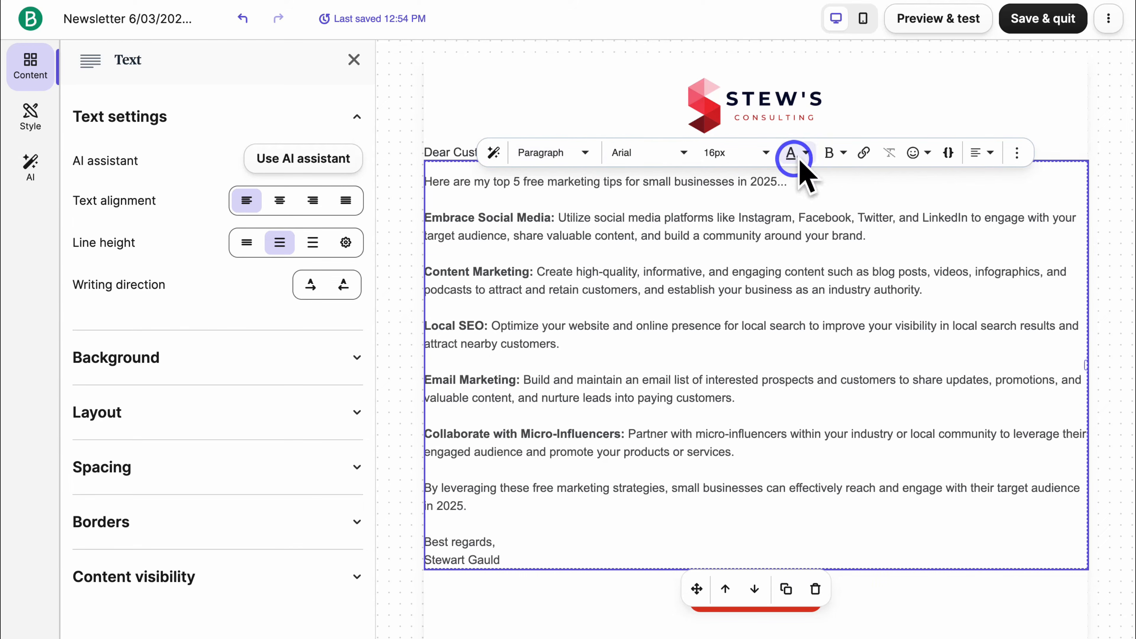
left_click(448, 151)
left_click_drag(504, 153, 453, 151)
Replace 'Customer' with the contact FIRSTNAME variable, using 'Small Biz Owner' as fallback.
left_click(949, 125)
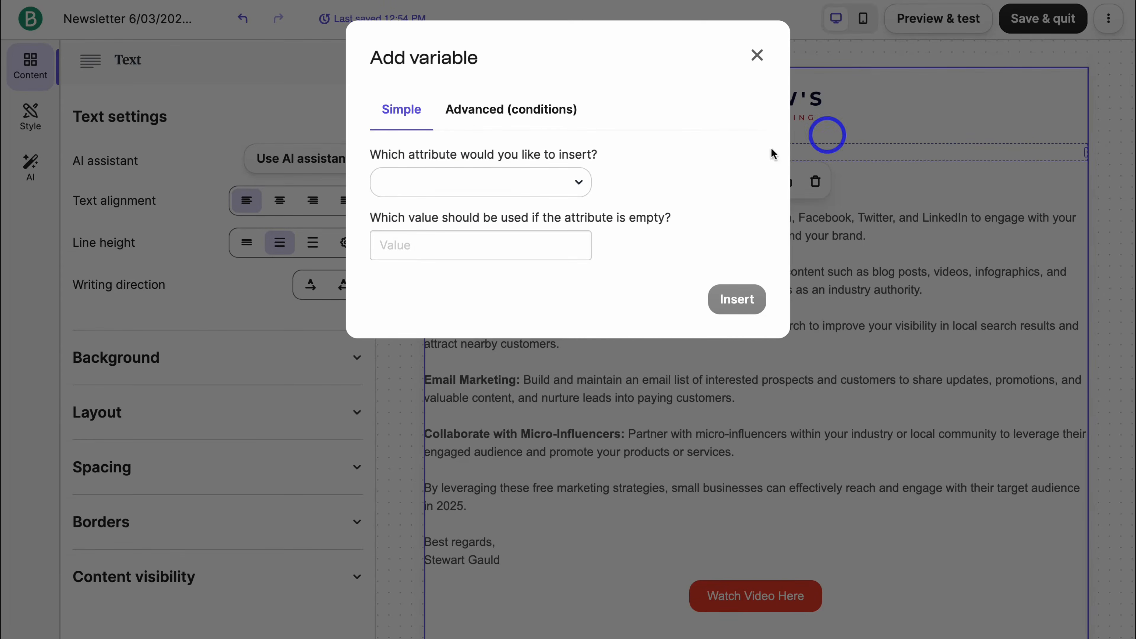
left_click(541, 183)
left_click(540, 241)
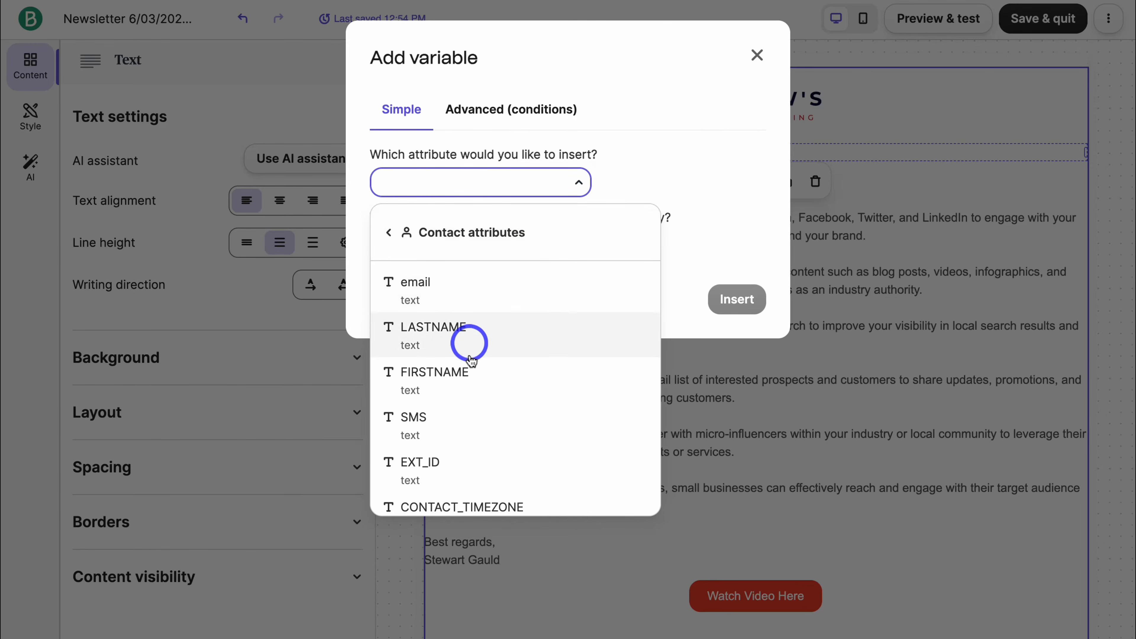
left_click(484, 380)
left_click(475, 243)
type("Small Biz Owner")
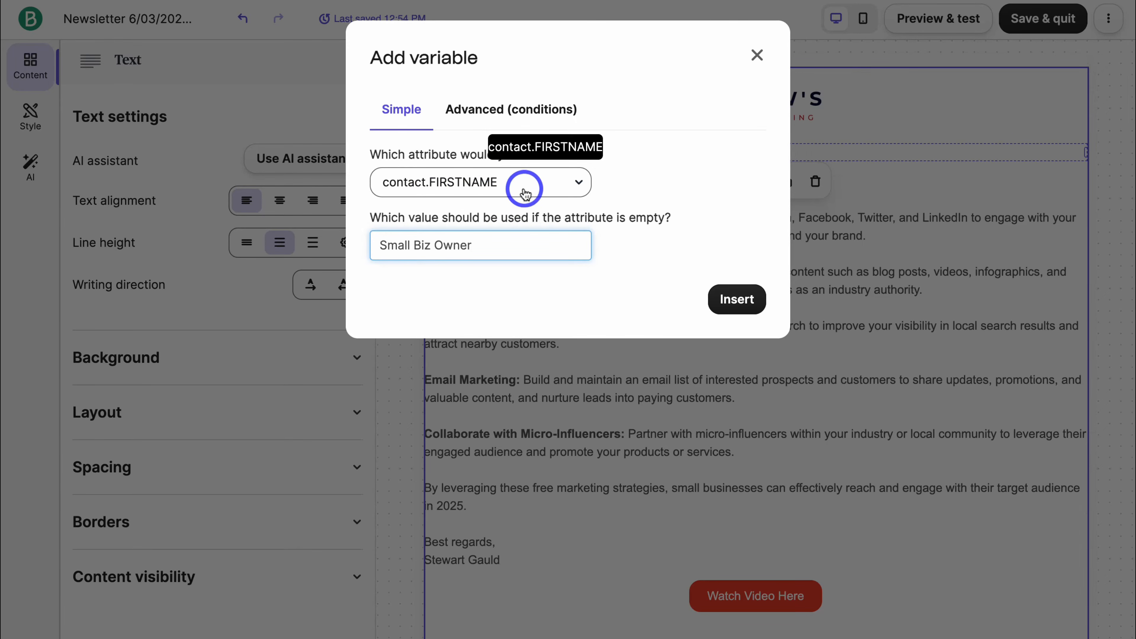
left_click_drag(486, 241, 378, 244)
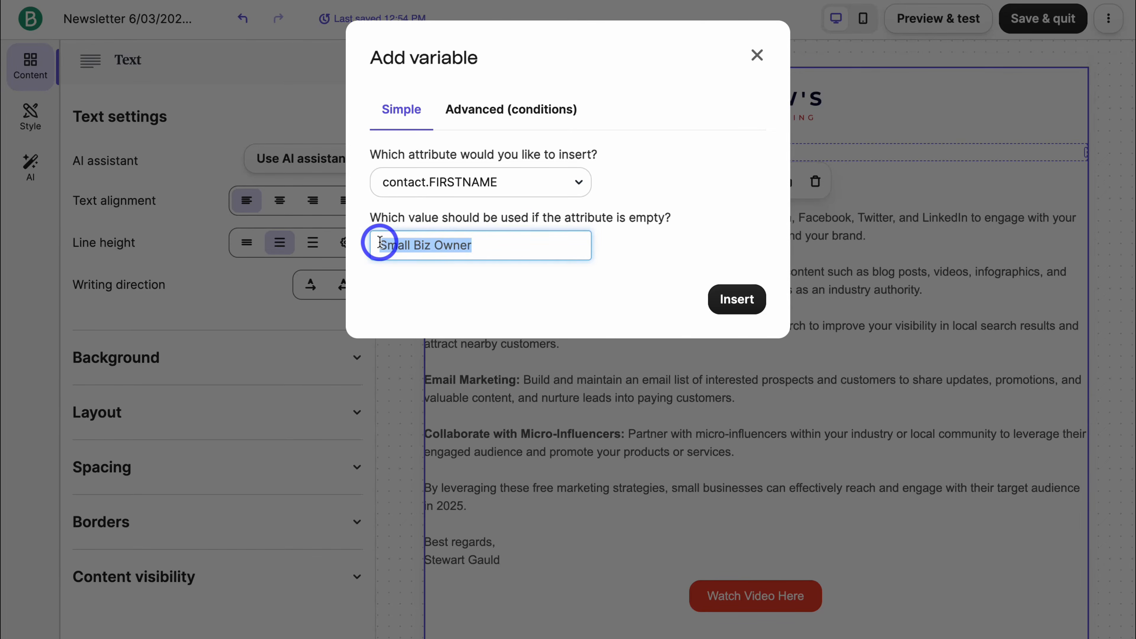
left_click(514, 247)
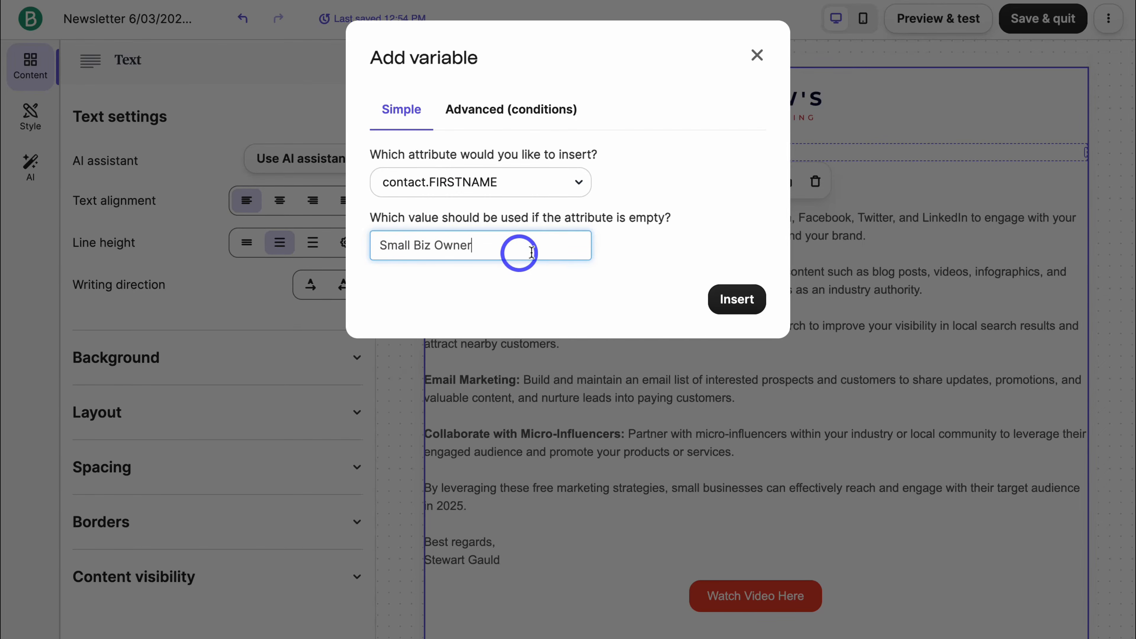
left_click(750, 299)
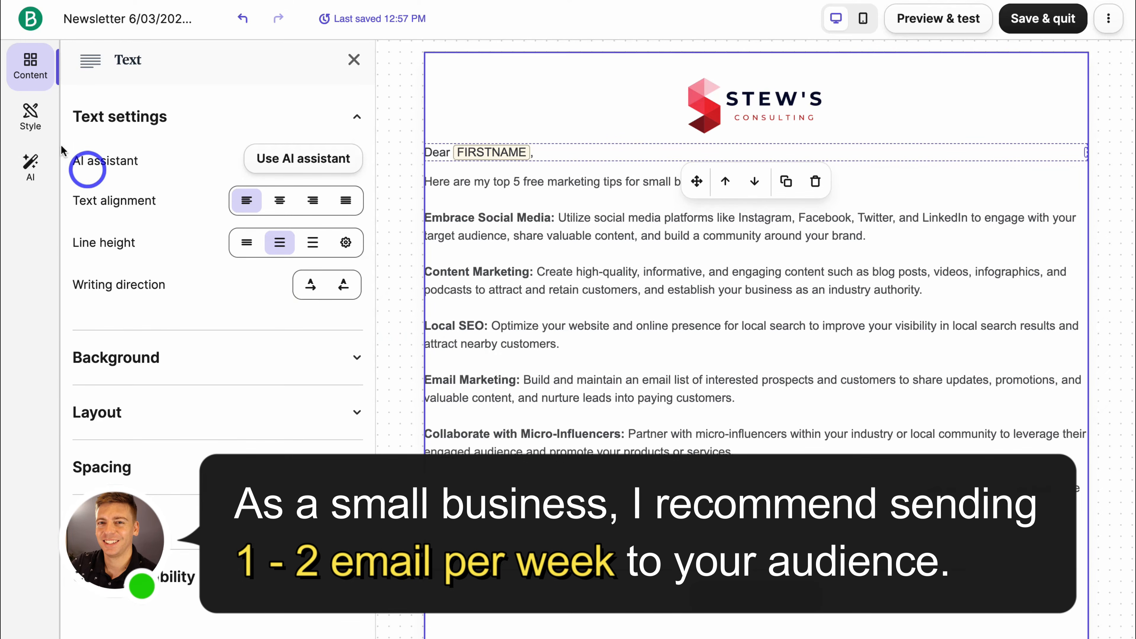
left_click(30, 117)
Review the Style settings' Template and Text appearance options: Arial, 16 px paragraphs, 100% width.
left_click(100, 128)
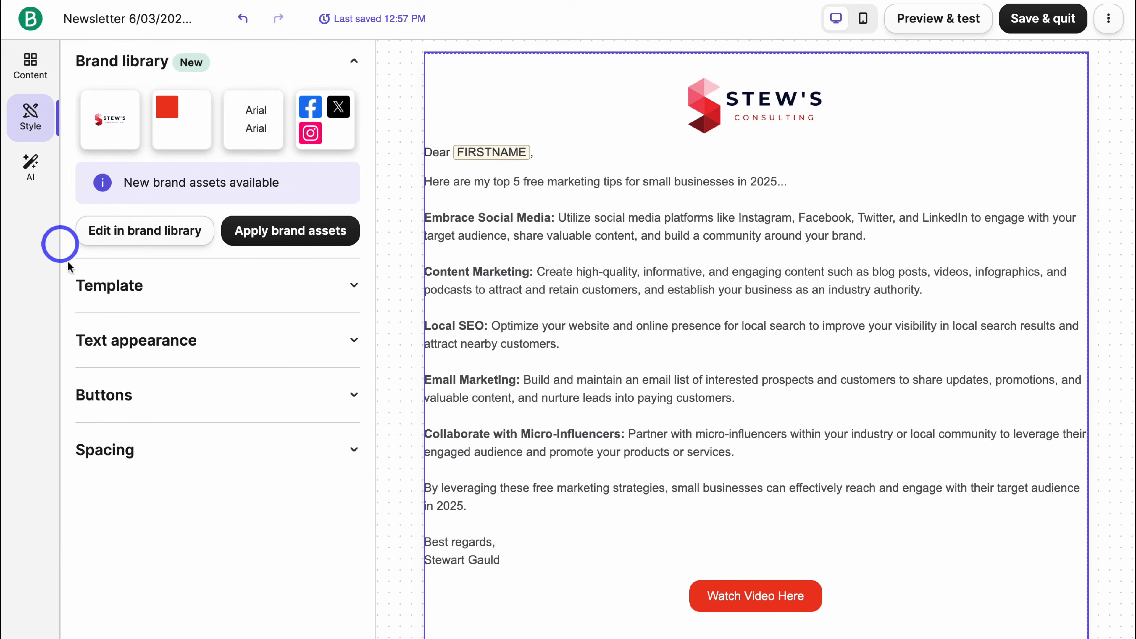
left_click(217, 286)
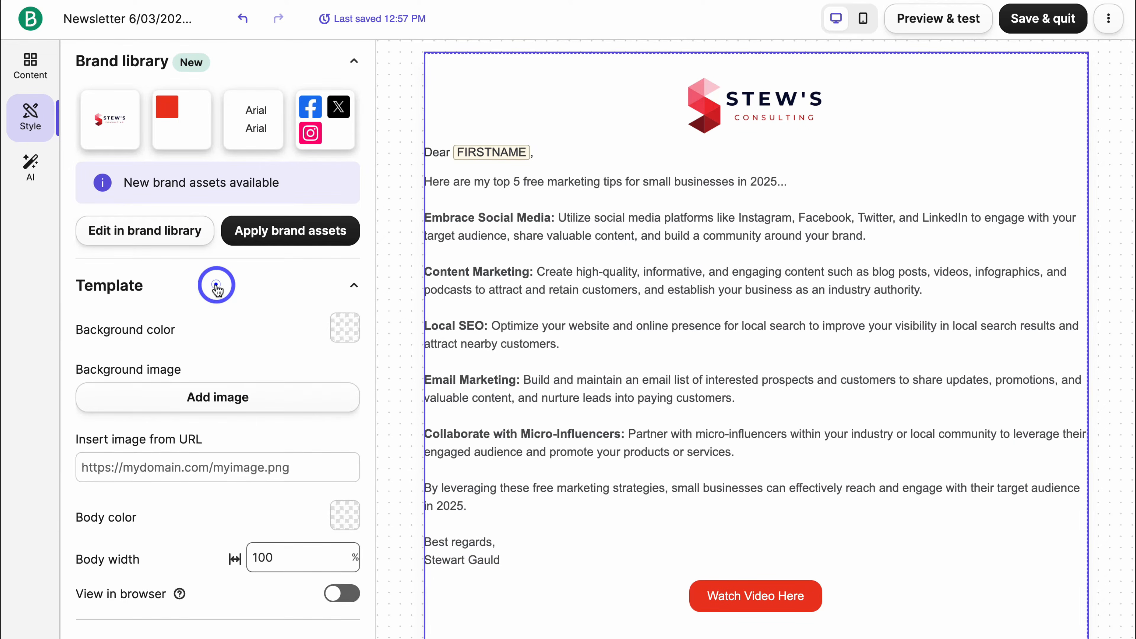
scroll(216, 286, "down", 3)
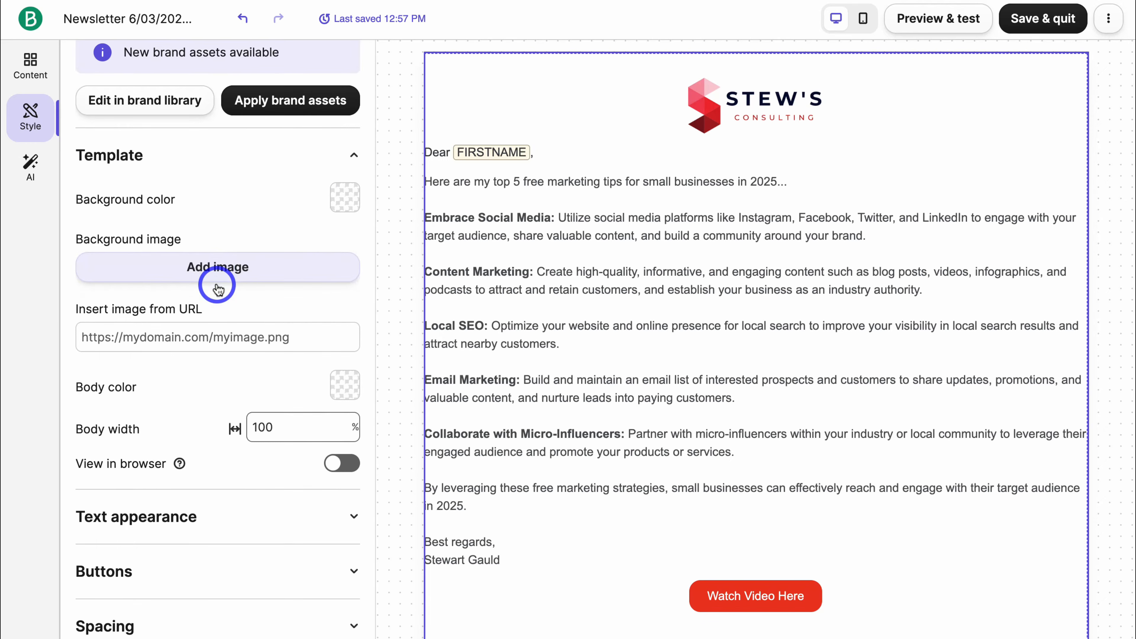
left_click(258, 517)
scroll(258, 515, "down", 10)
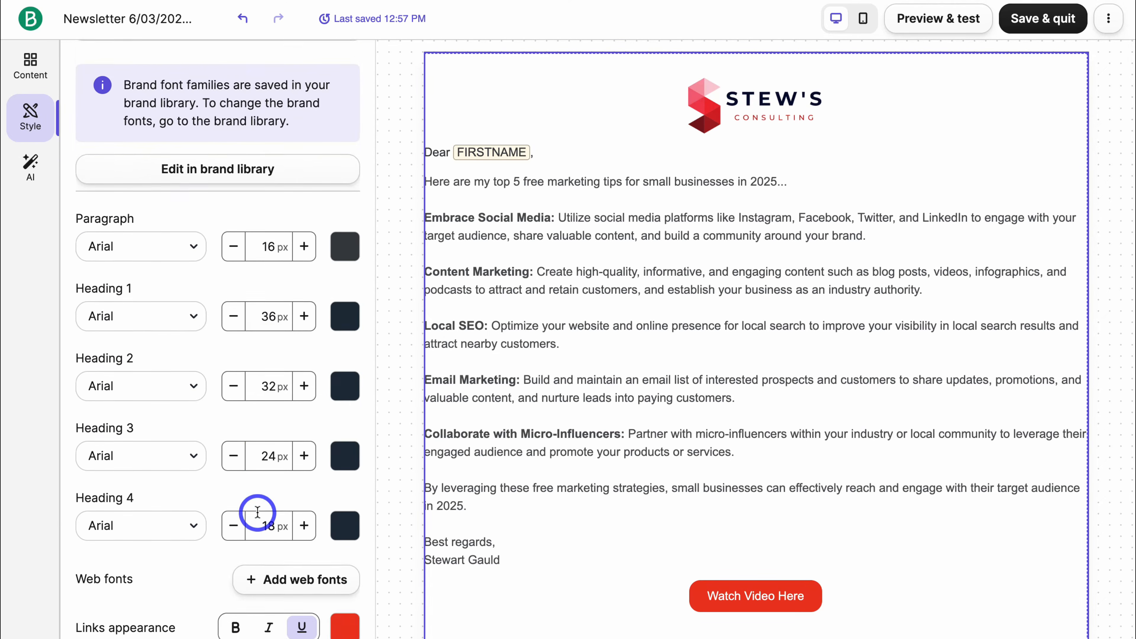
scroll(258, 512, "down", 5)
scroll(197, 480, "up", 20)
scroll(226, 403, "down", 20)
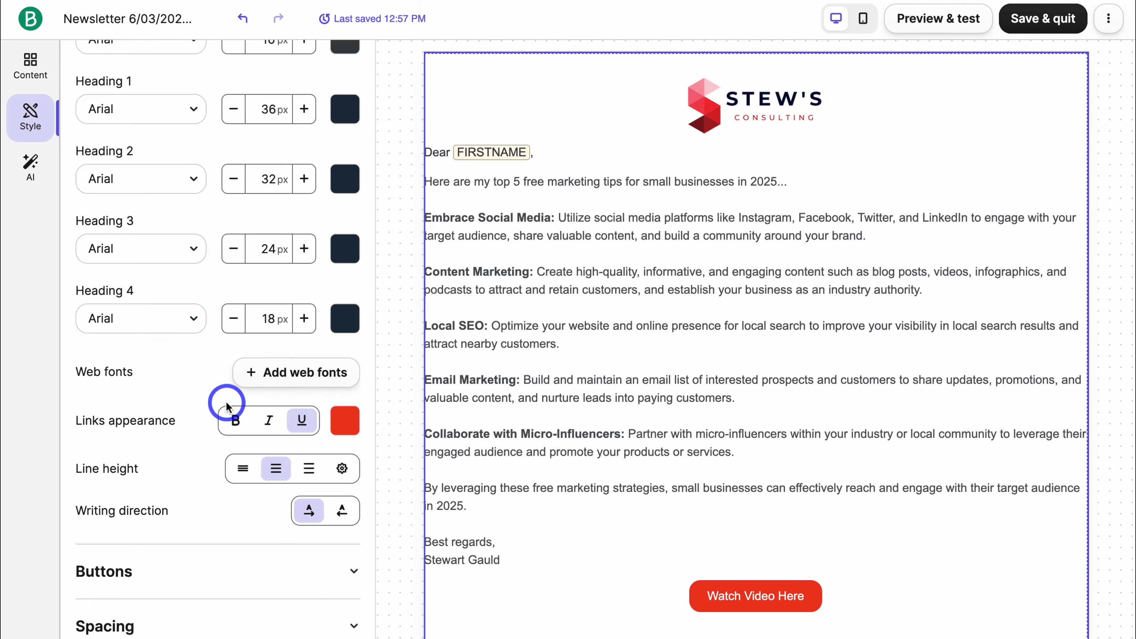
scroll(227, 402, "up", 20)
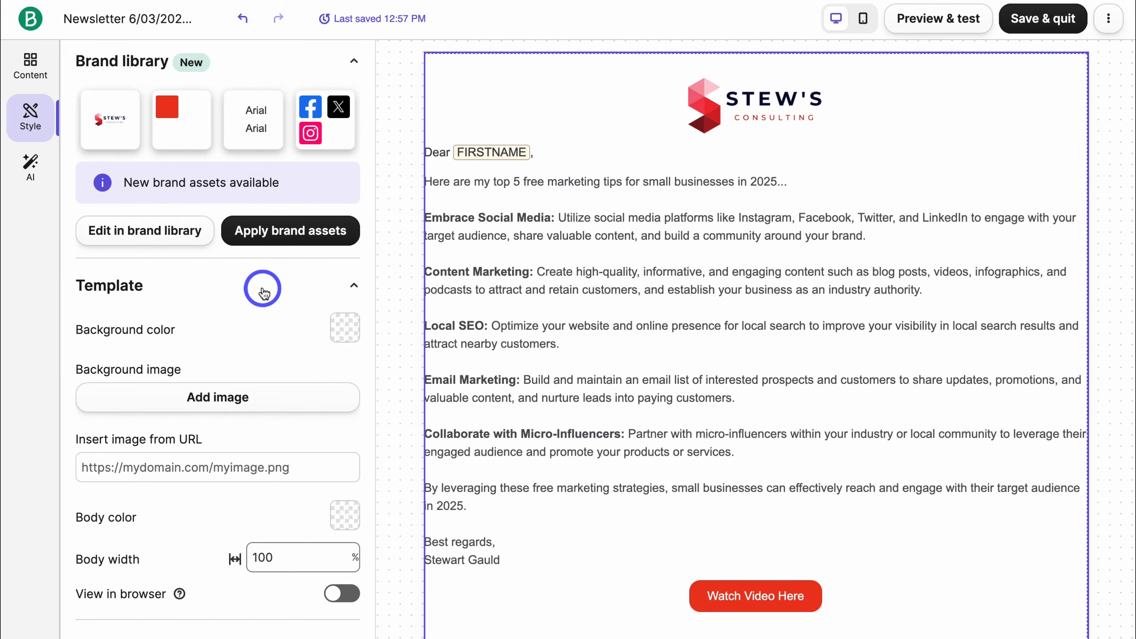
Ask the AI assistant for 'top 5 marketing strategies for small businesses 2025' and copy its answer.
left_click(30, 173)
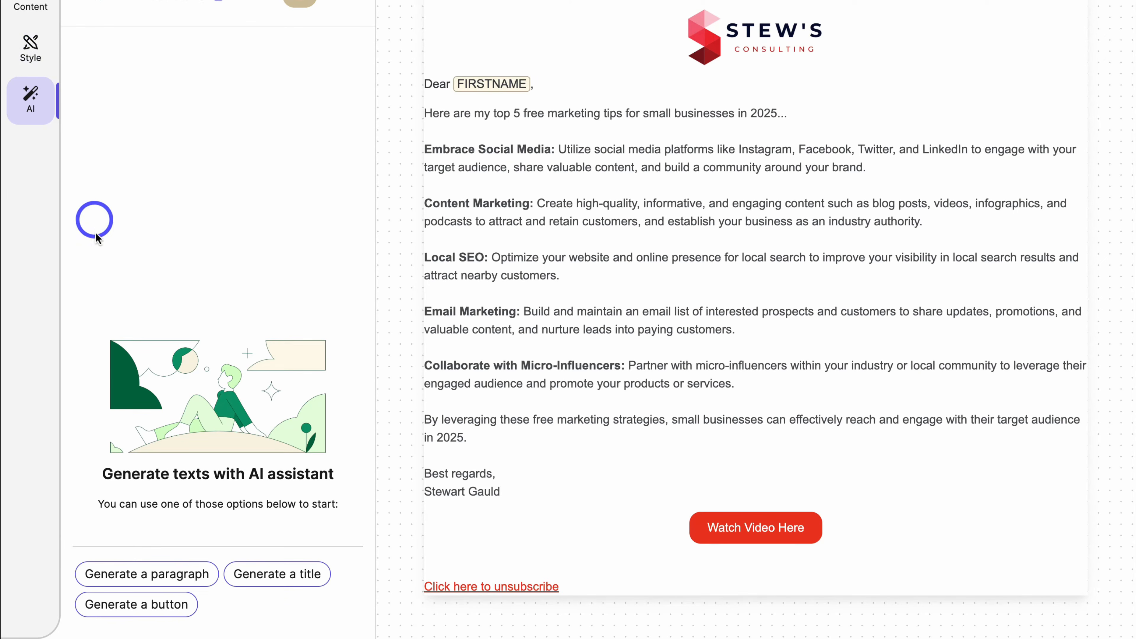
left_click(170, 573)
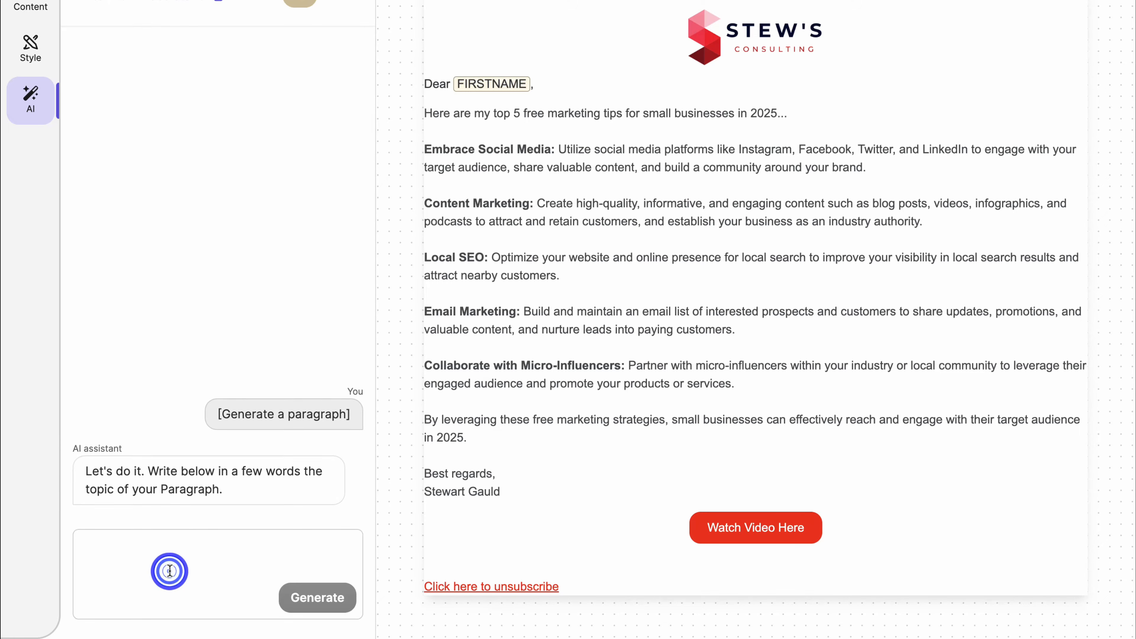
left_click(168, 556)
type("what are the top 5 marketing strategies for small businesses 2025")
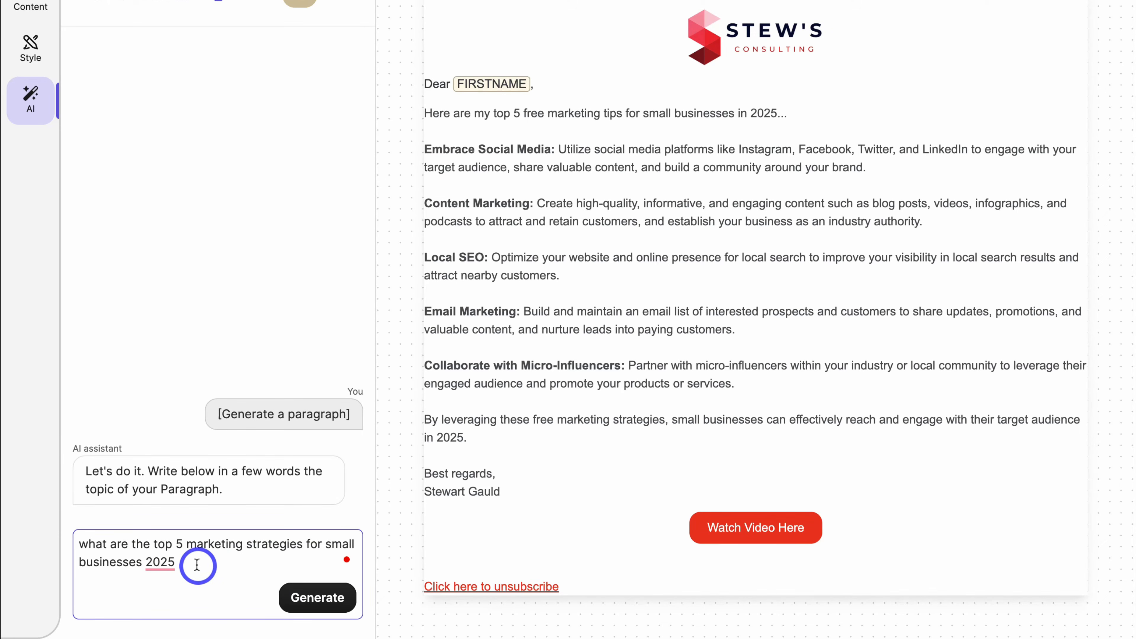
left_click(325, 598)
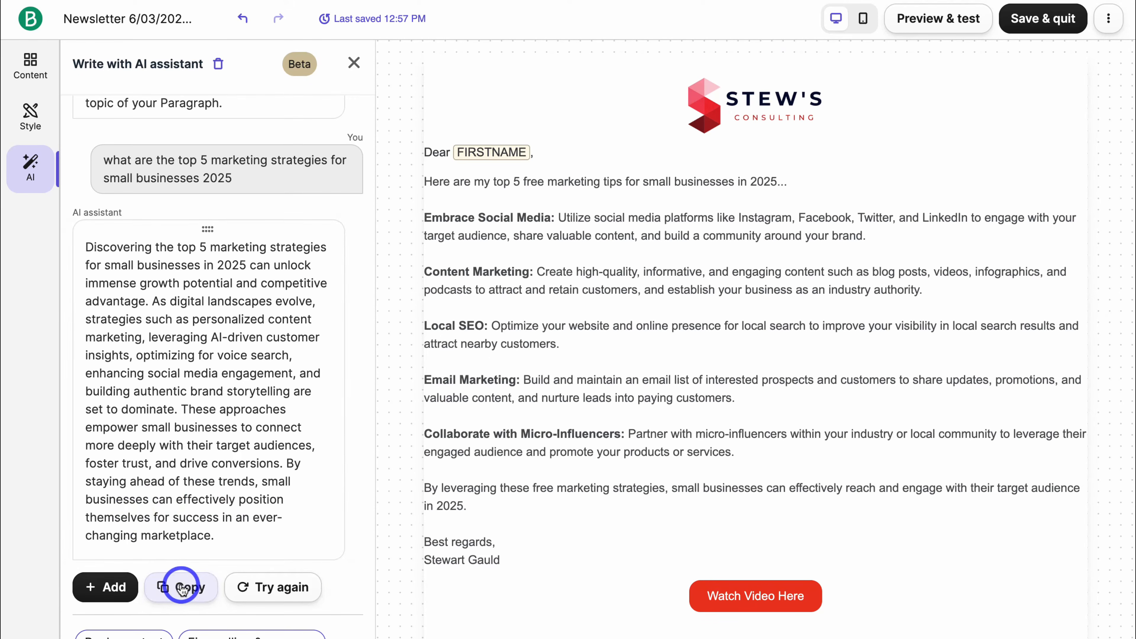
left_click(181, 589)
left_click(488, 492)
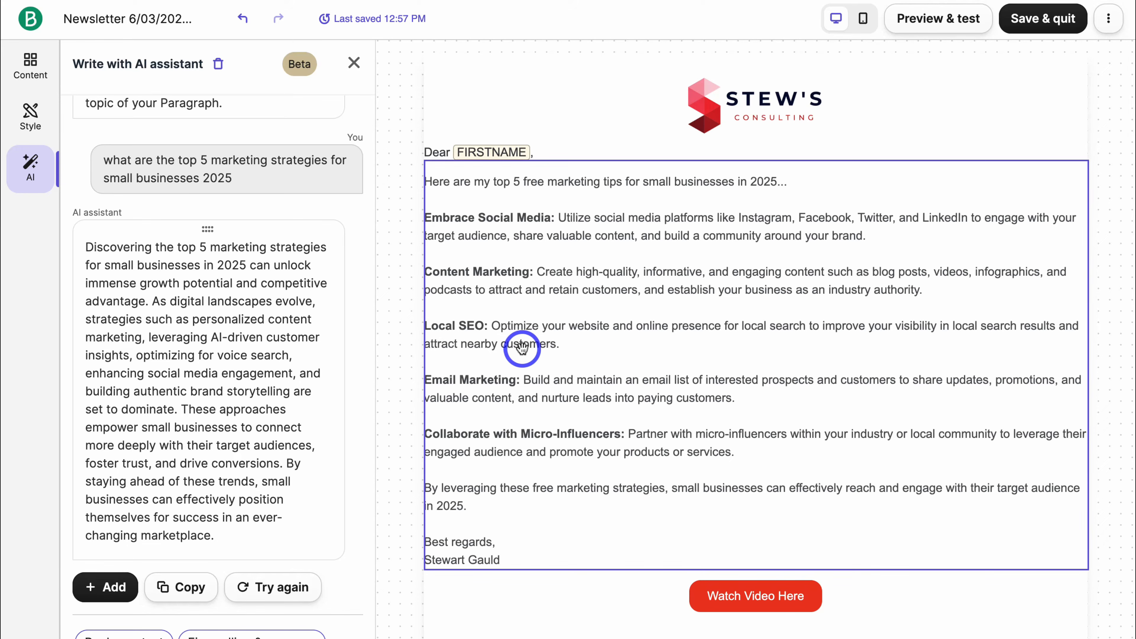
Close the AI assistant, browse the Sections layouts, then view the still-empty Saved collection.
left_click(353, 63)
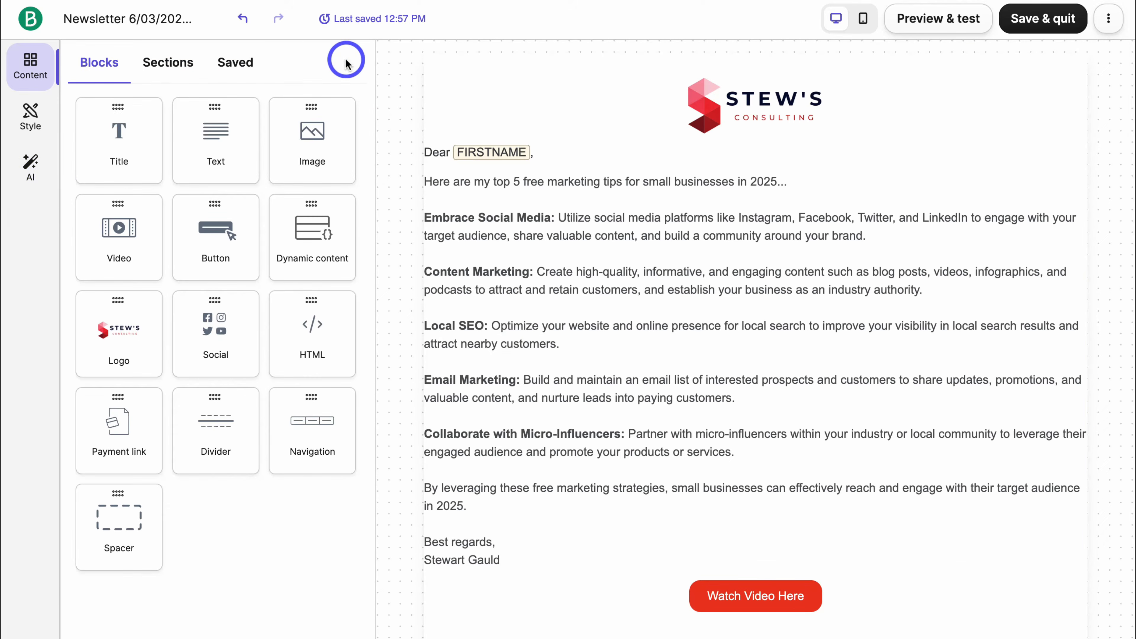
left_click(197, 67)
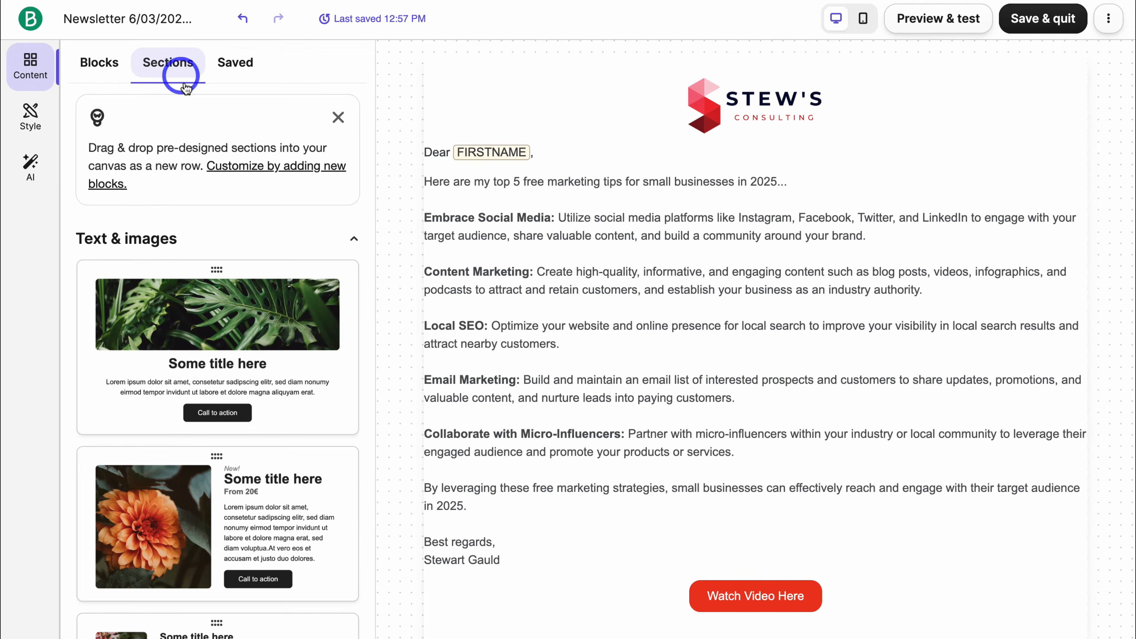
scroll(263, 339, "down", 15)
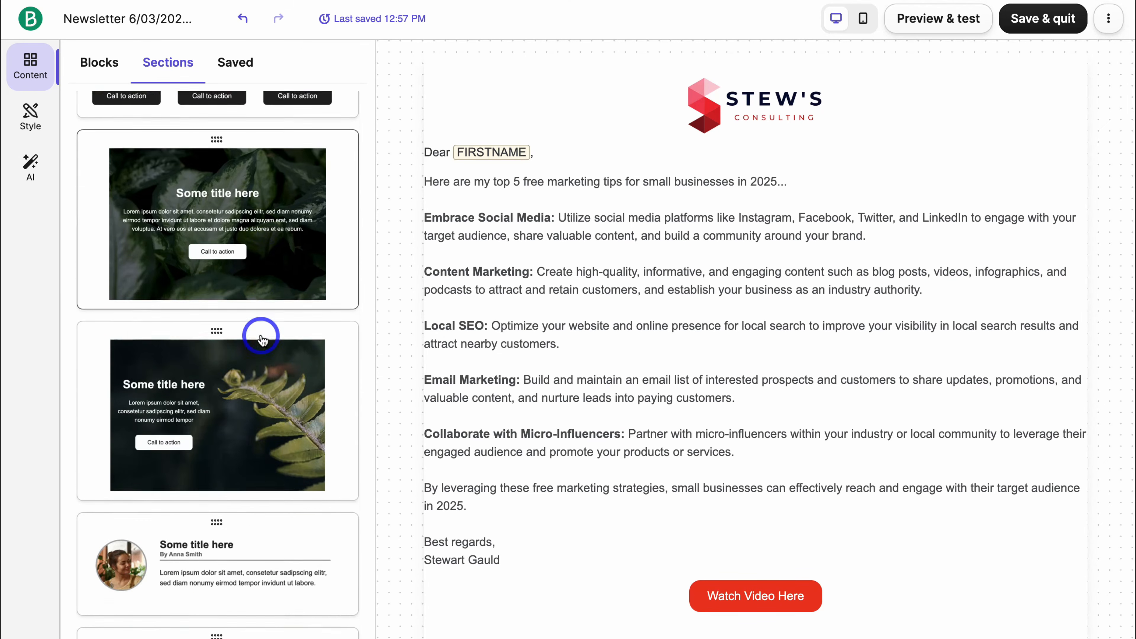
left_click(236, 64)
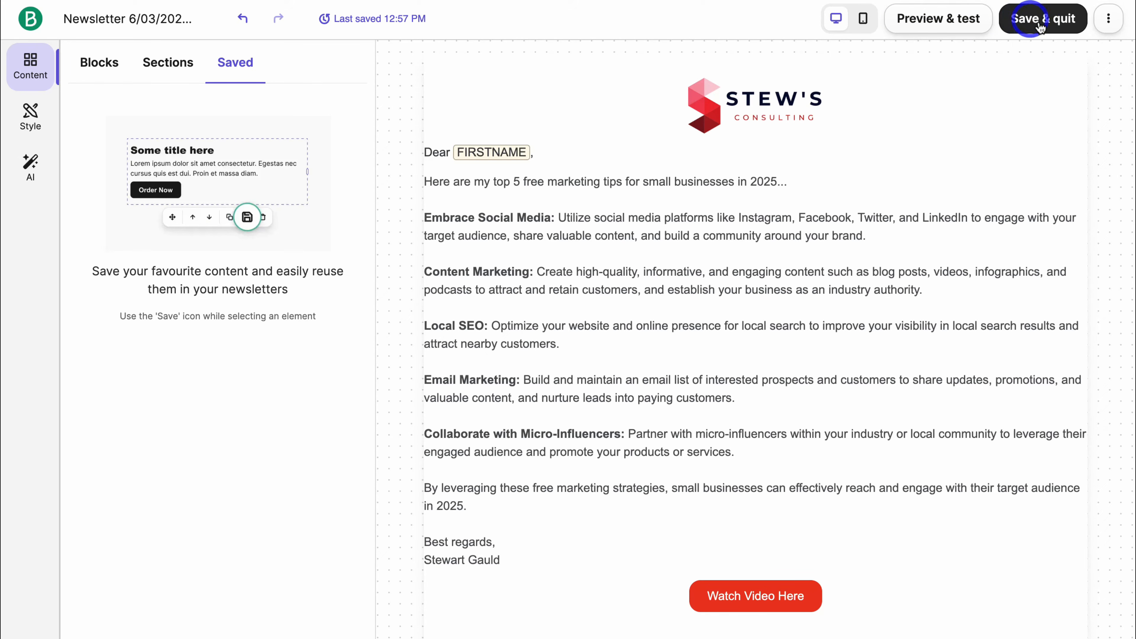
Save the email design as a template named 'Simple newsletter template'.
left_click(1108, 19)
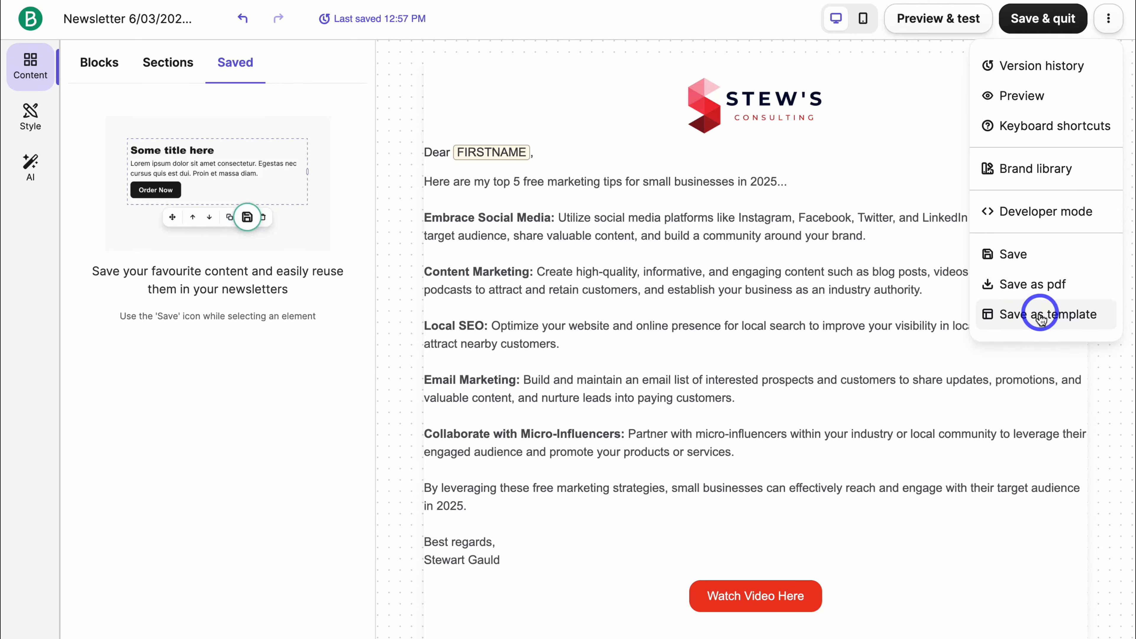
left_click(1056, 318)
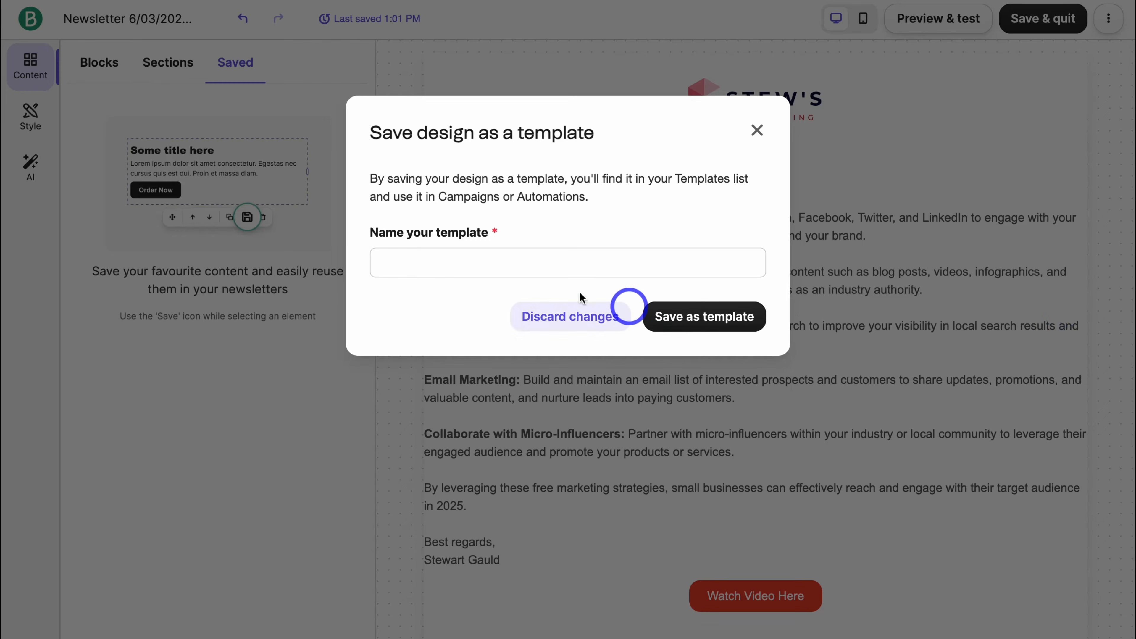
left_click(491, 265)
key("ctrl+v")
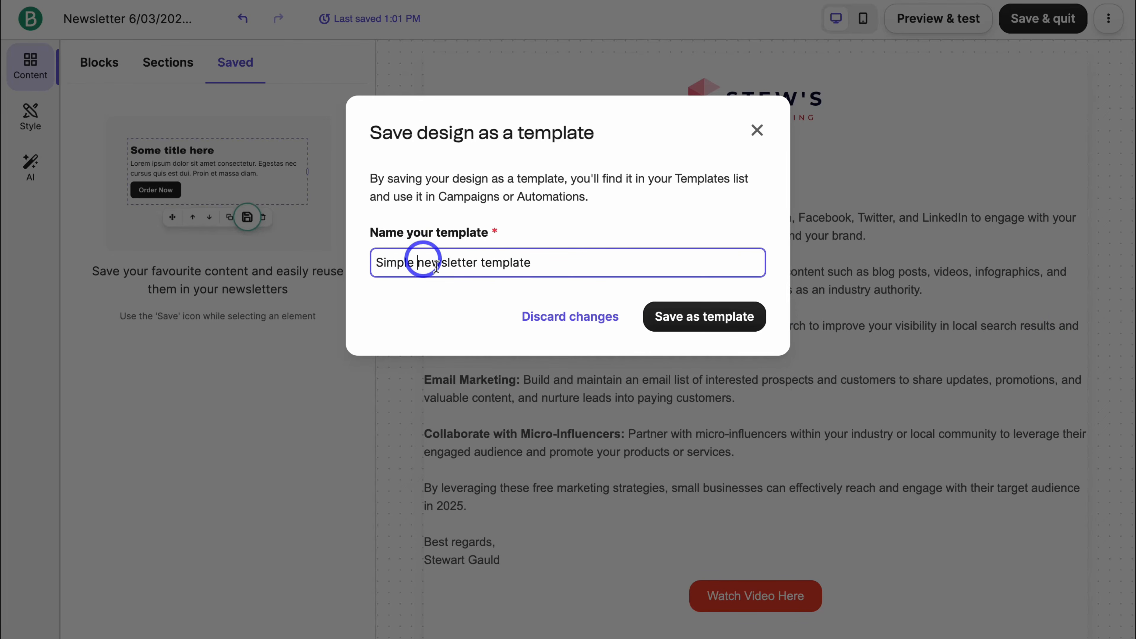
left_click(707, 319)
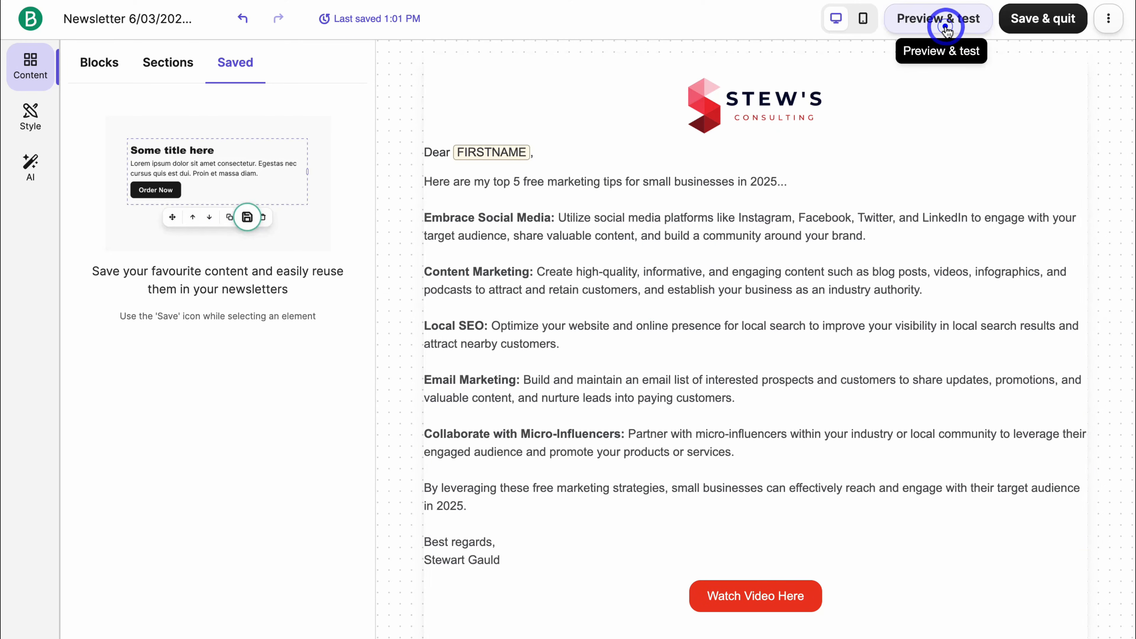
left_click(942, 19)
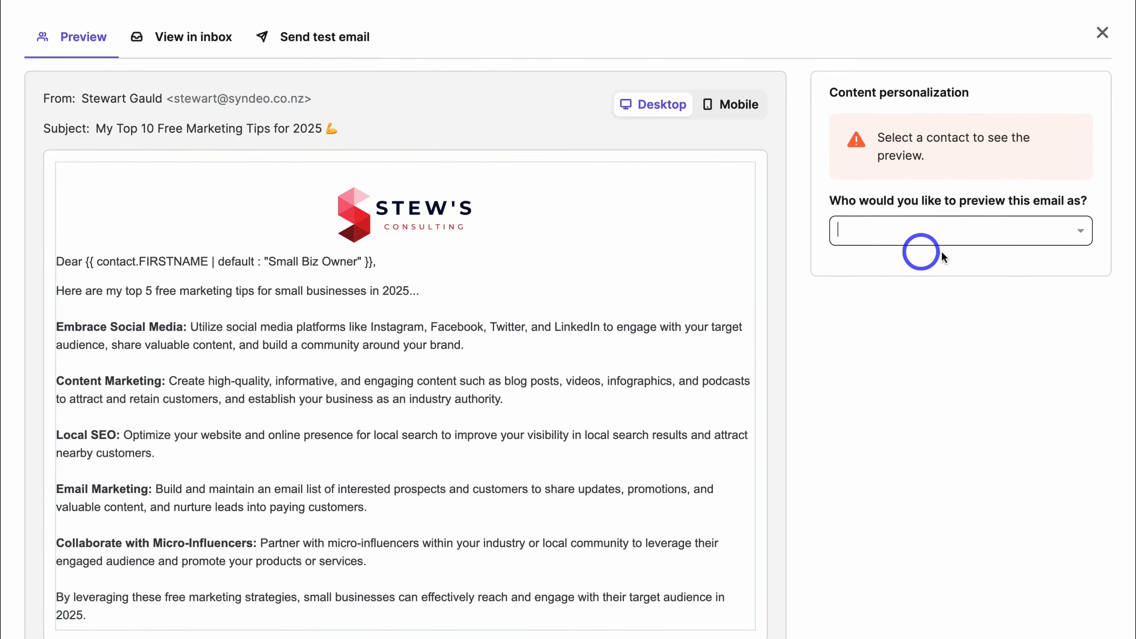
View the newsletter's renderings in web inboxes, then close the preview.
left_click(192, 44)
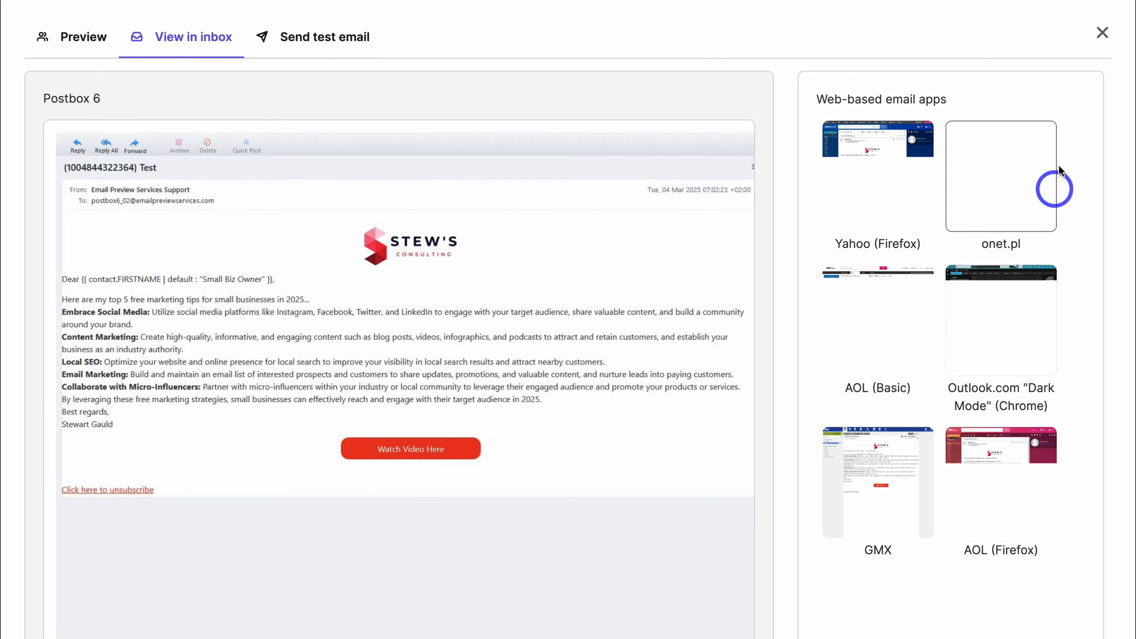
left_click(1100, 36)
Save and quit the editor, check the Schedule options without scheduling, then go to Automations.
left_click(1047, 20)
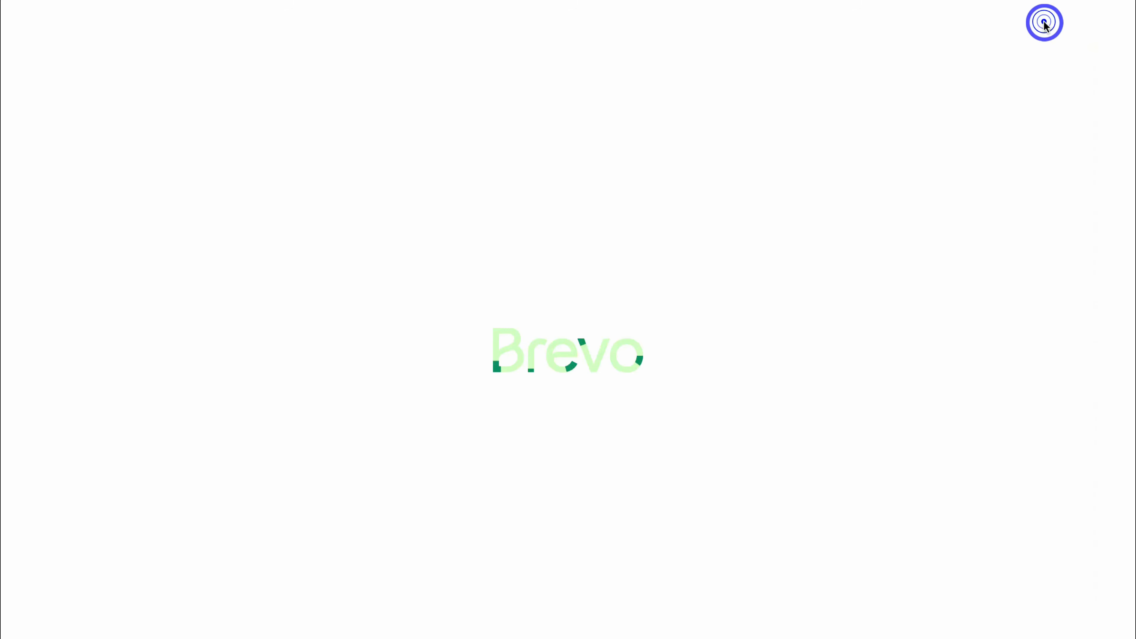
left_click(941, 85)
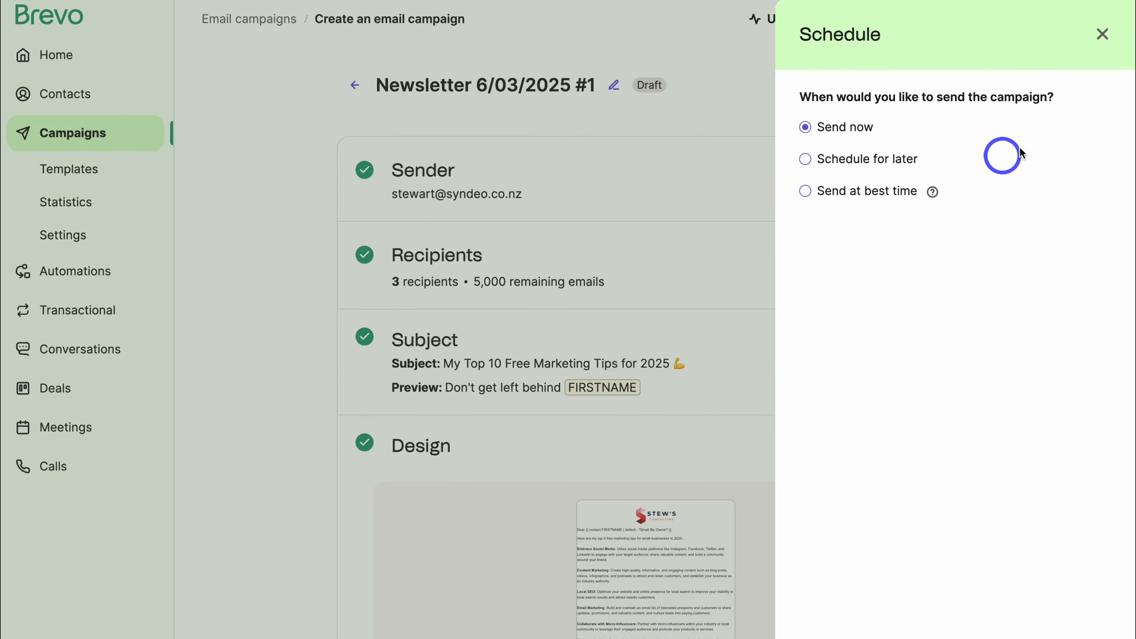
left_click(1102, 34)
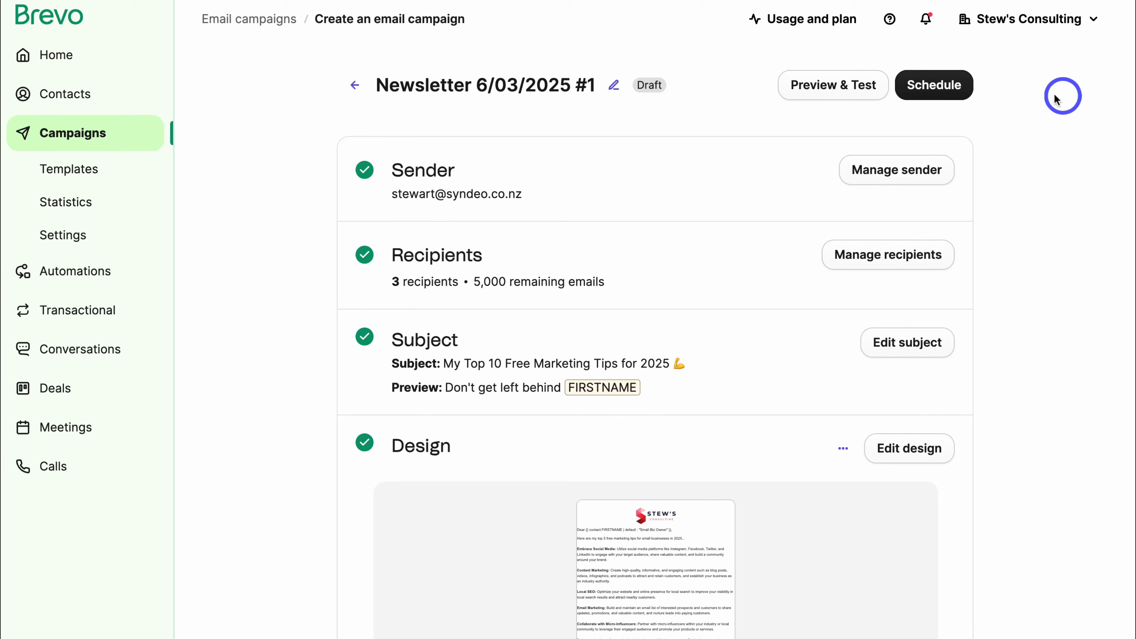
left_click(117, 271)
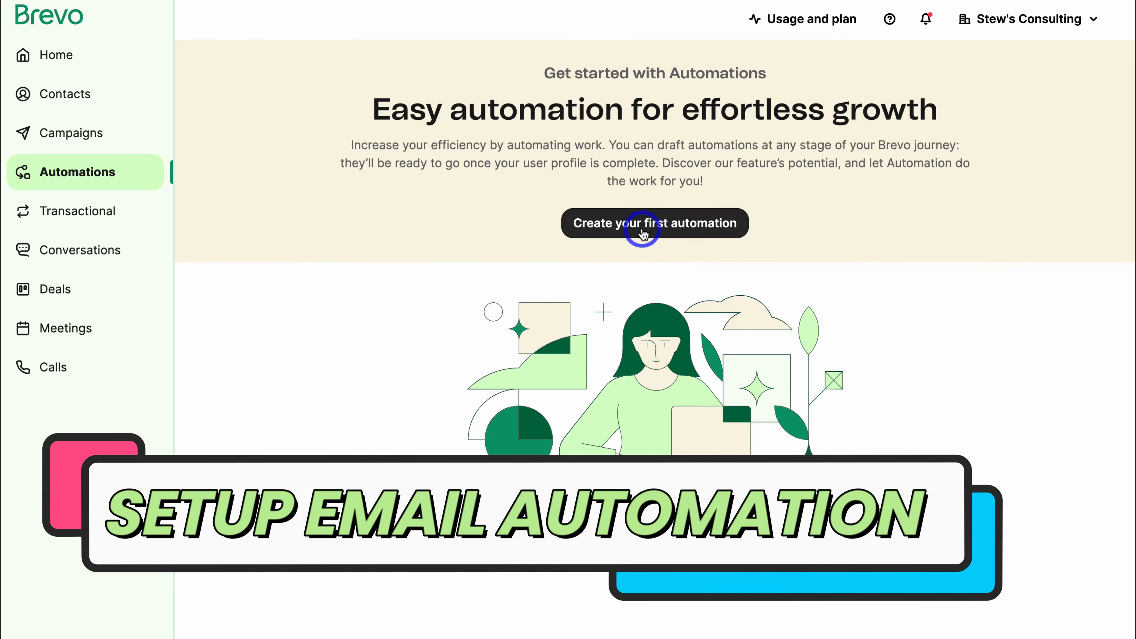
Create a new automation from the Welcome message template.
left_click(643, 233)
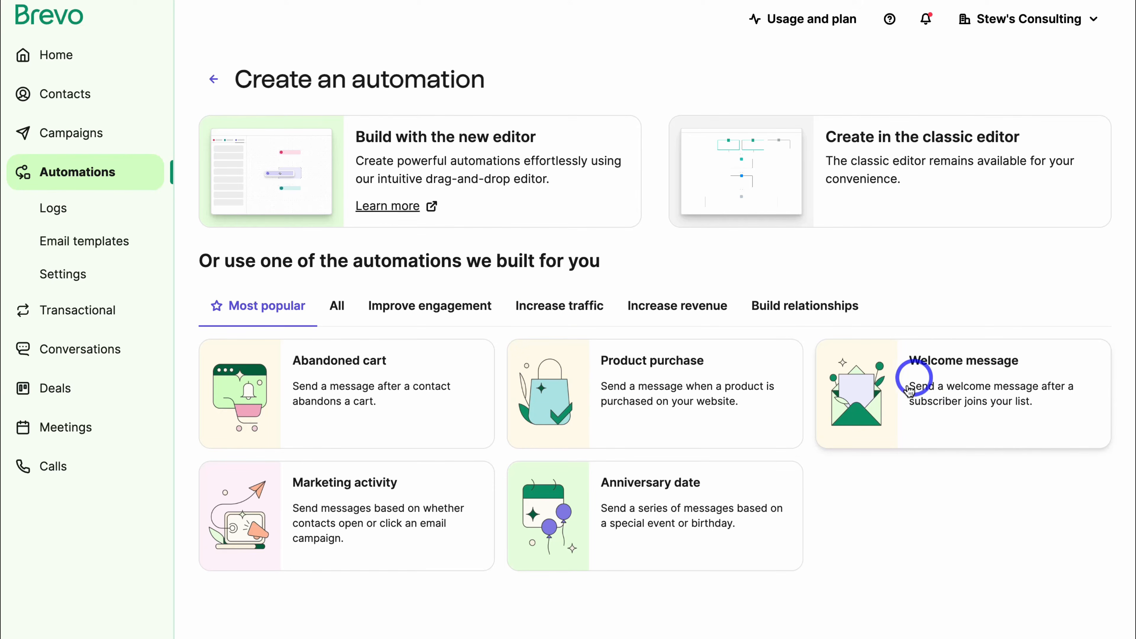
left_click(964, 422)
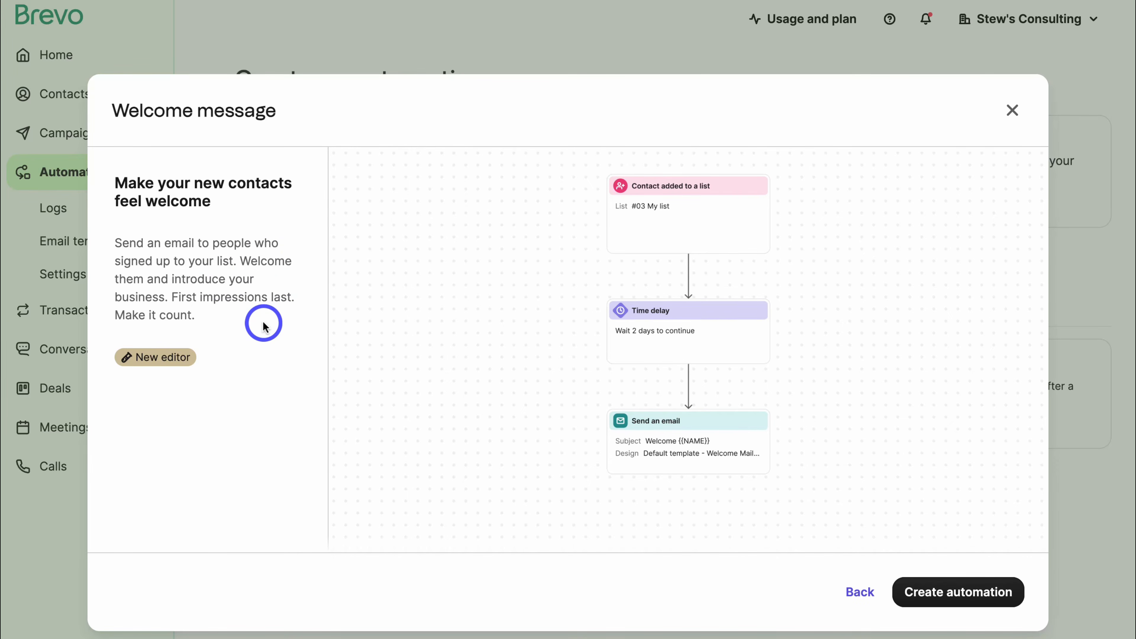
left_click(960, 589)
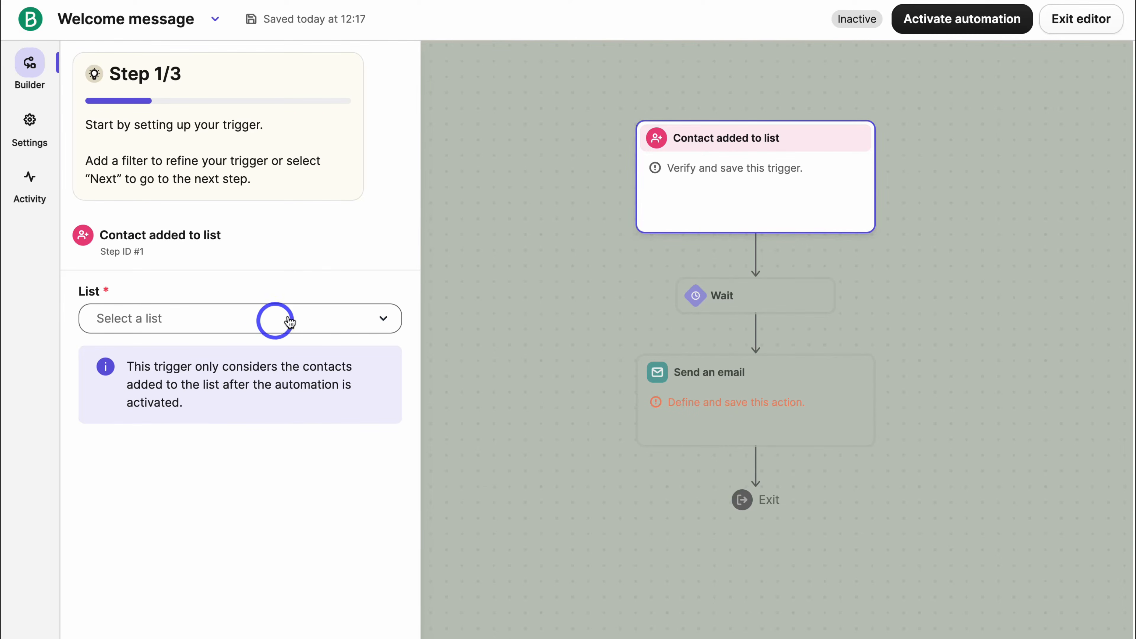
Set the automation trigger to contacts added to the Weekly Newsletter #3 list.
left_click(231, 320)
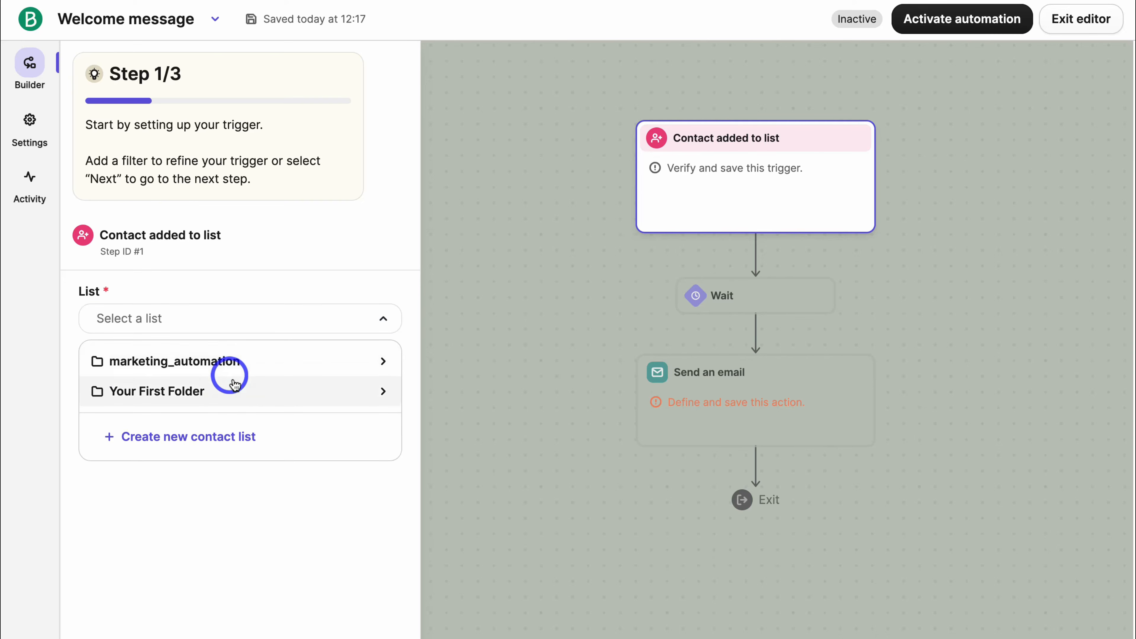
left_click(242, 389)
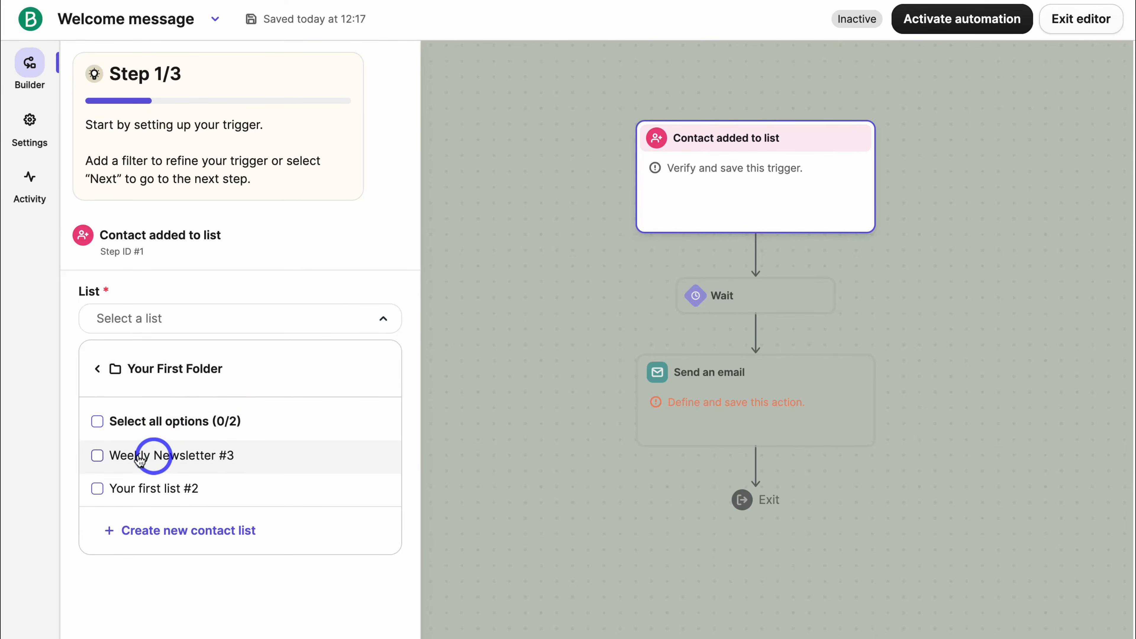
left_click(98, 456)
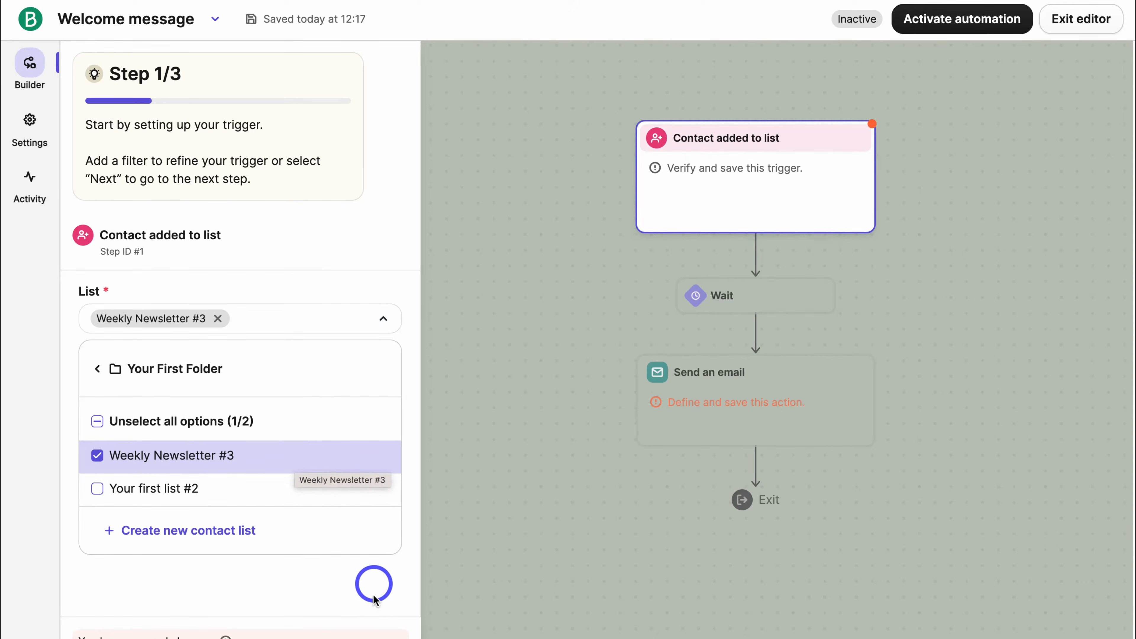
left_click(364, 593)
left_click(397, 615)
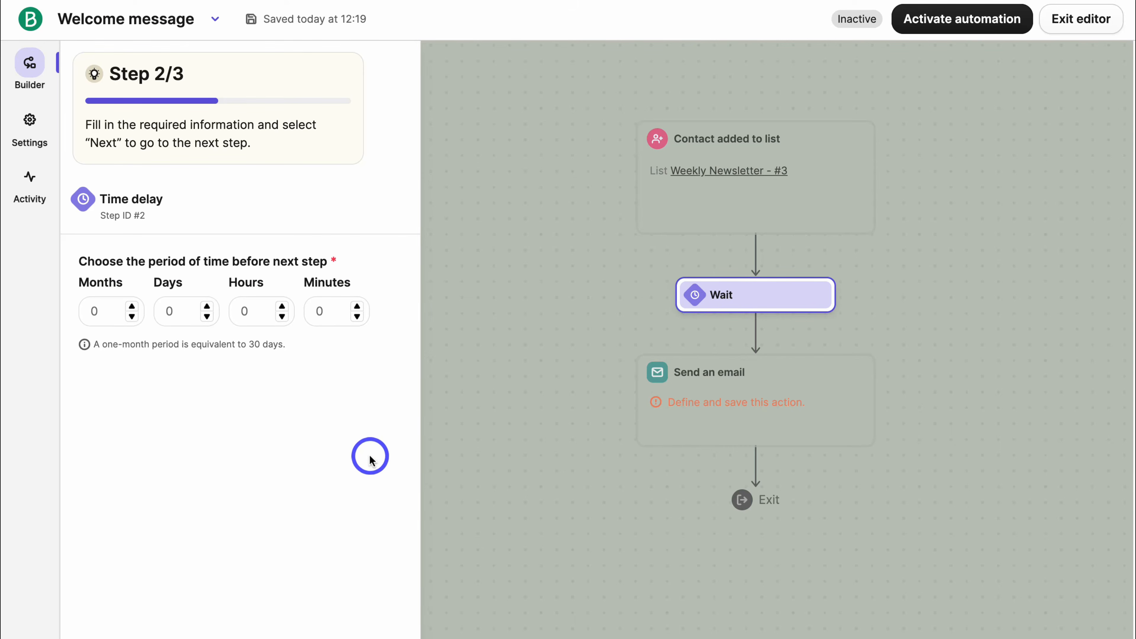
Set the wait step to 1 minute before the email is sent.
left_click(357, 306)
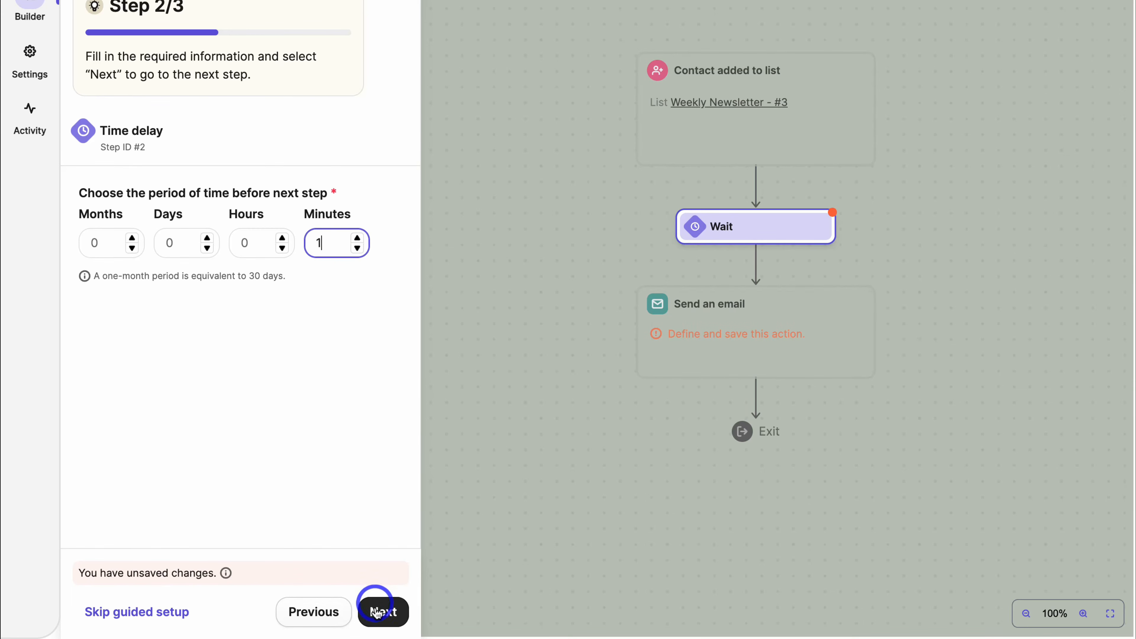
left_click(380, 611)
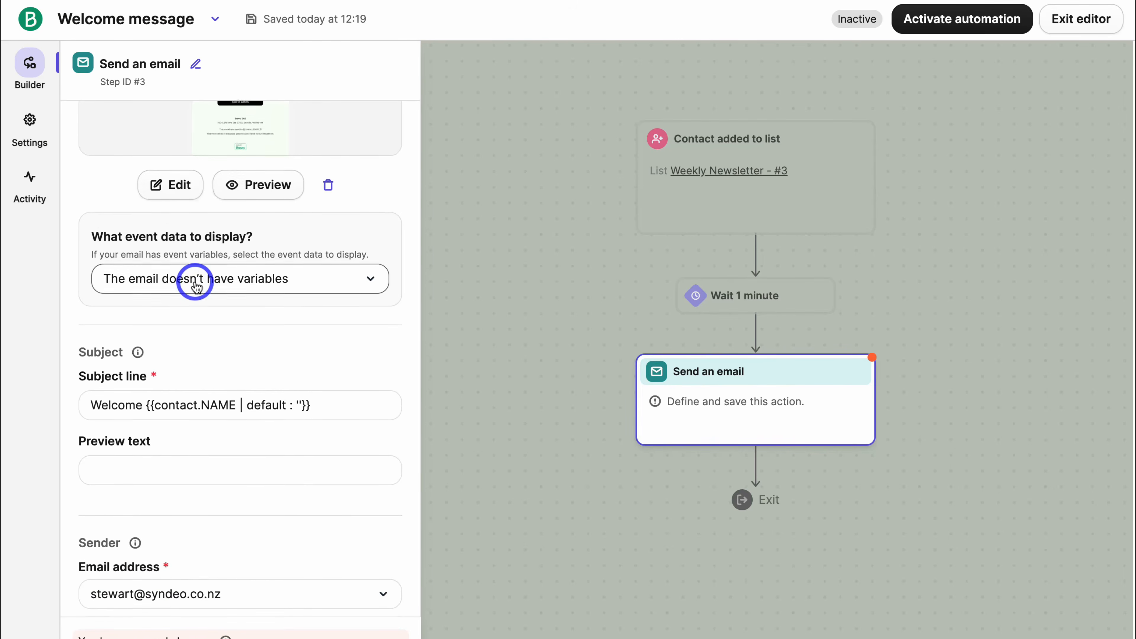
scroll(196, 285, "down", 2)
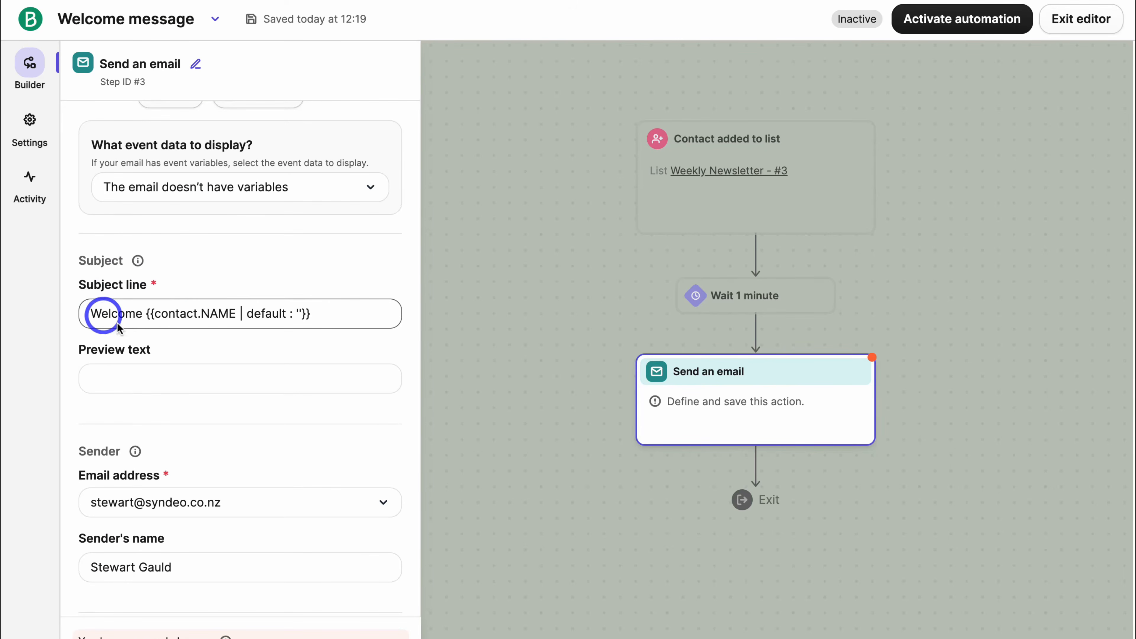
Review the welcome email's personalised Welcome subject line and preview text fields.
left_click(190, 363)
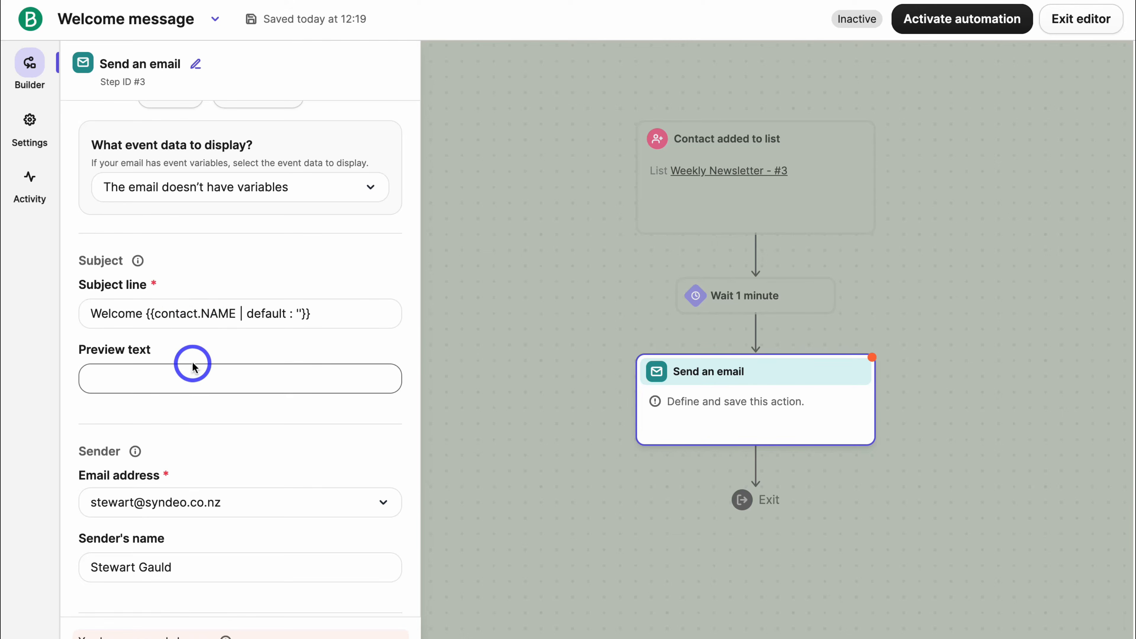
left_click(132, 315)
left_click(123, 377)
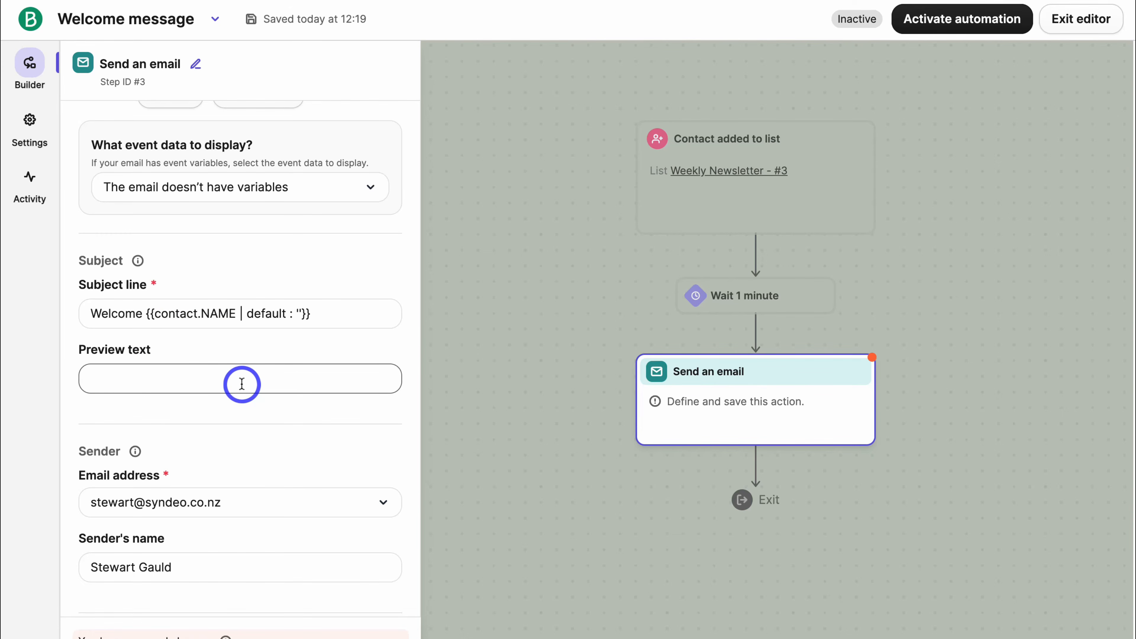
scroll(241, 380, "down", 4)
scroll(243, 378, "up", 11)
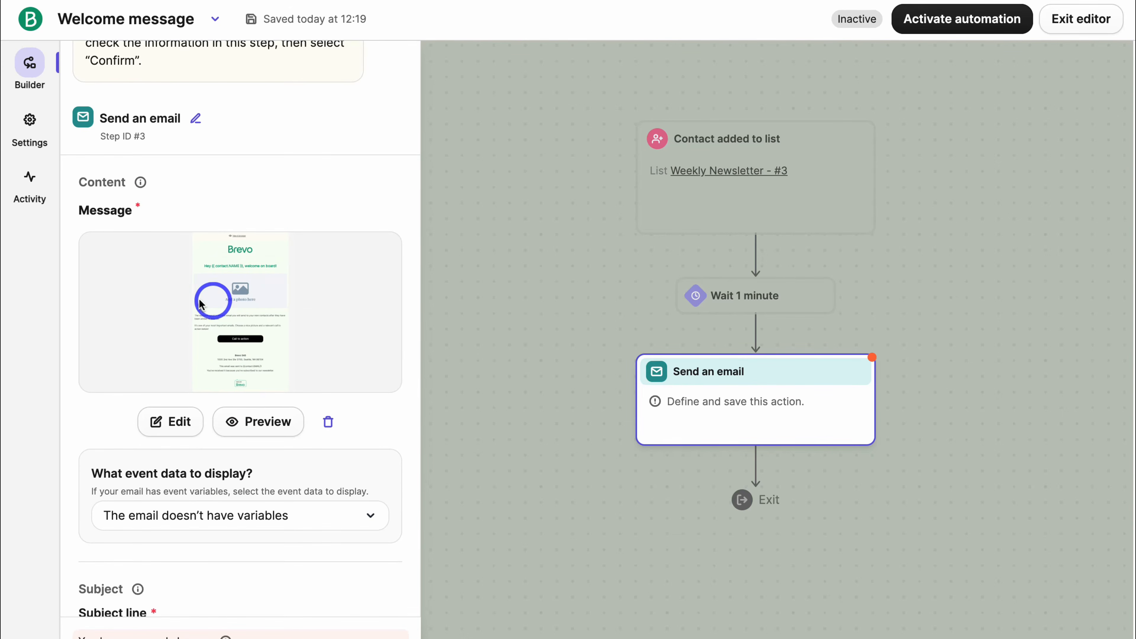
Preview the Welcome template design, then confirm and save the Send an email step.
left_click(254, 425)
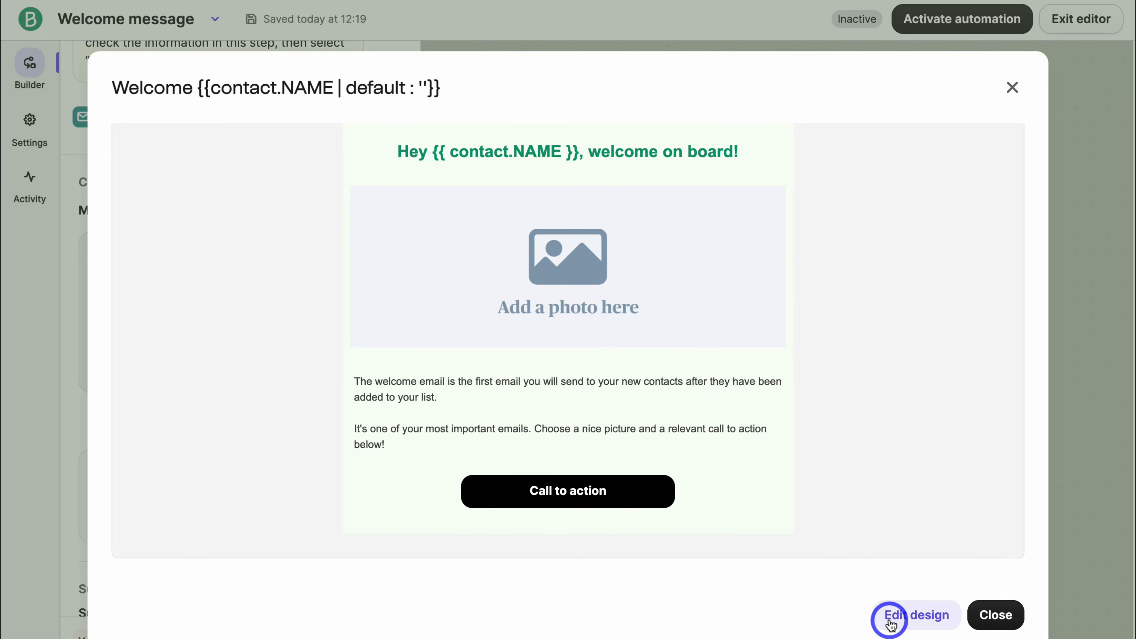
scroll(702, 340, "up", 2)
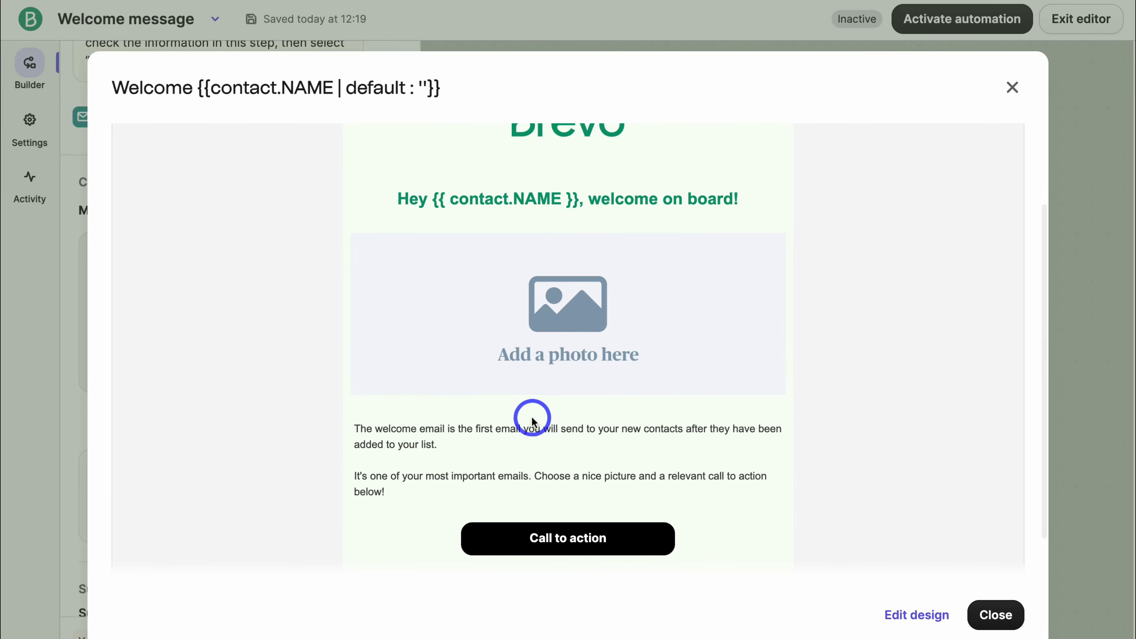
scroll(692, 368, "down", 2)
left_click(995, 615)
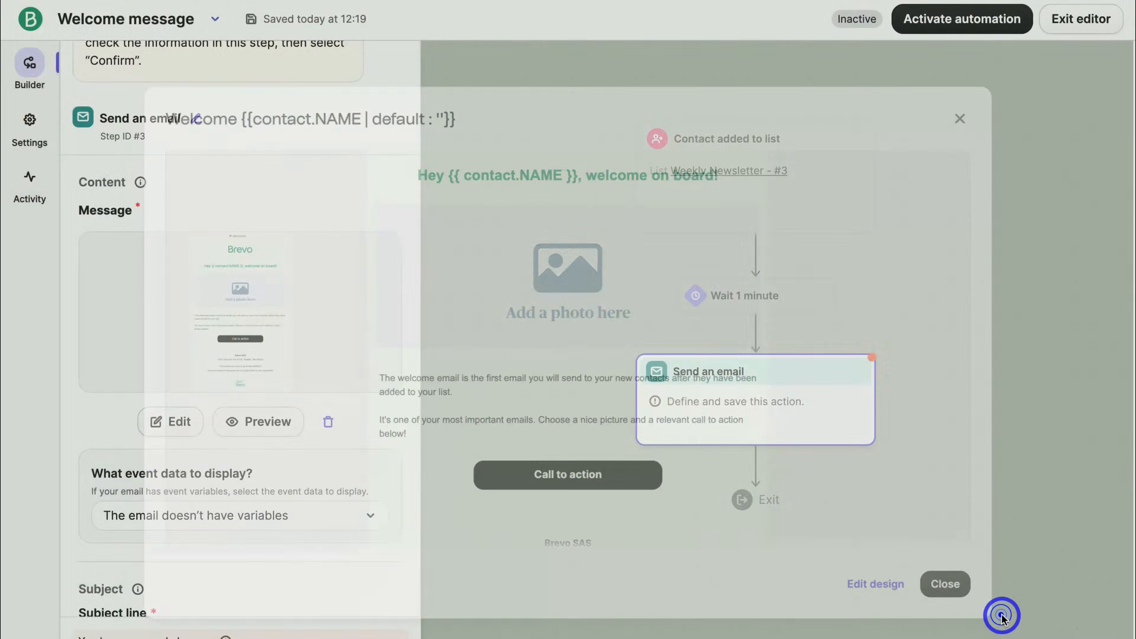
scroll(290, 406, "up", 1)
scroll(234, 299, "down", 1)
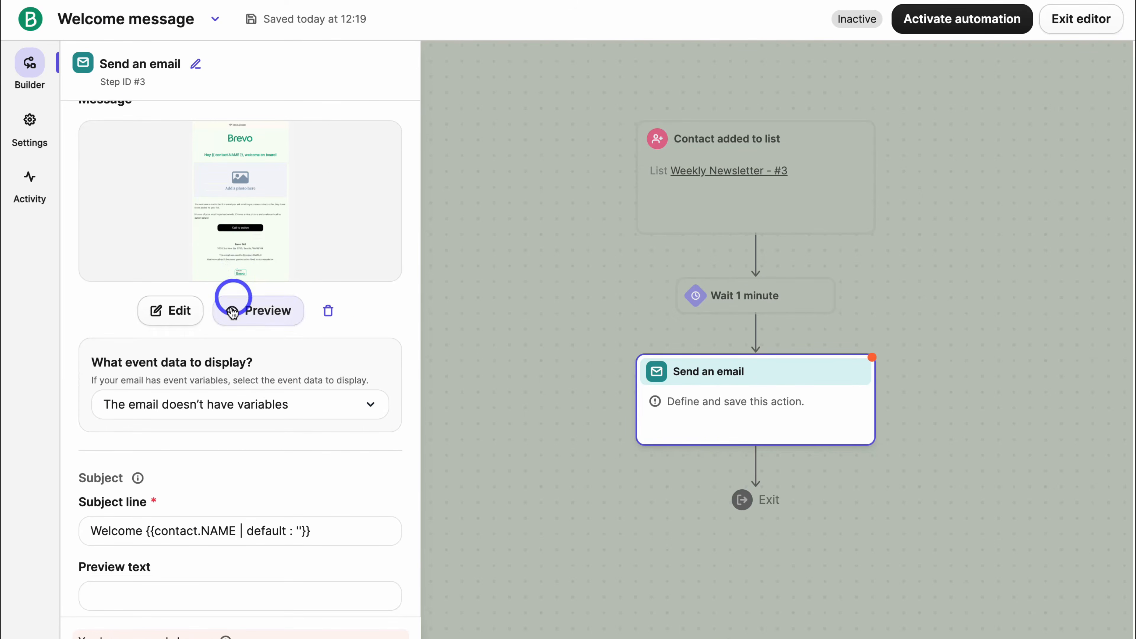
left_click(380, 622)
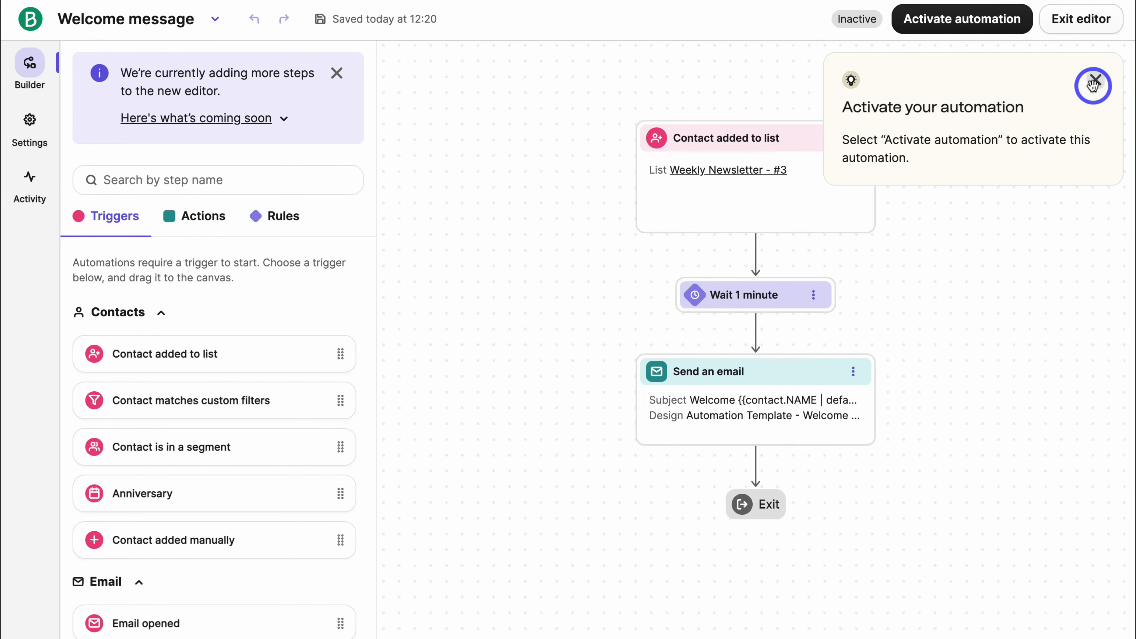
Add a Time delay of 1 day below the welcome email and save it.
left_click(1095, 80)
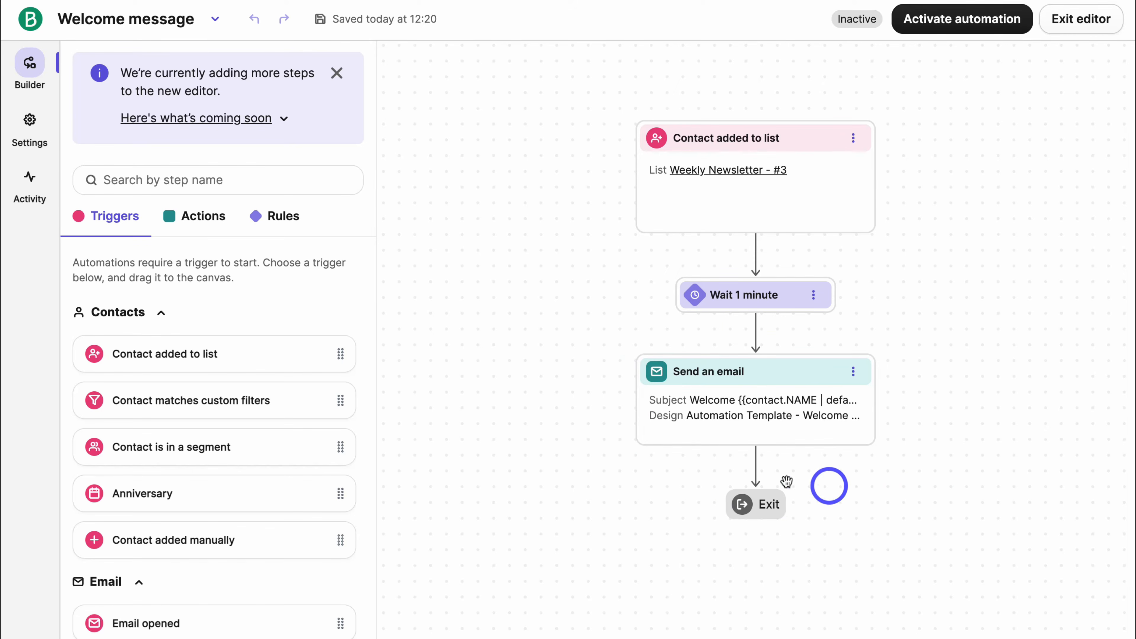
left_click(286, 218)
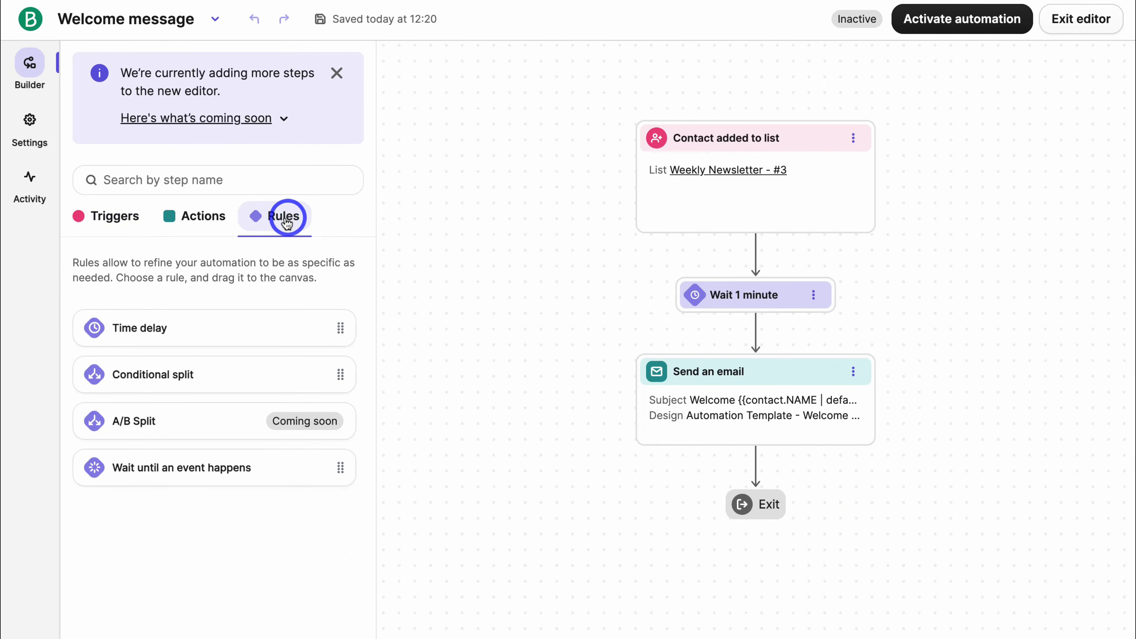
left_click_drag(172, 325, 732, 477)
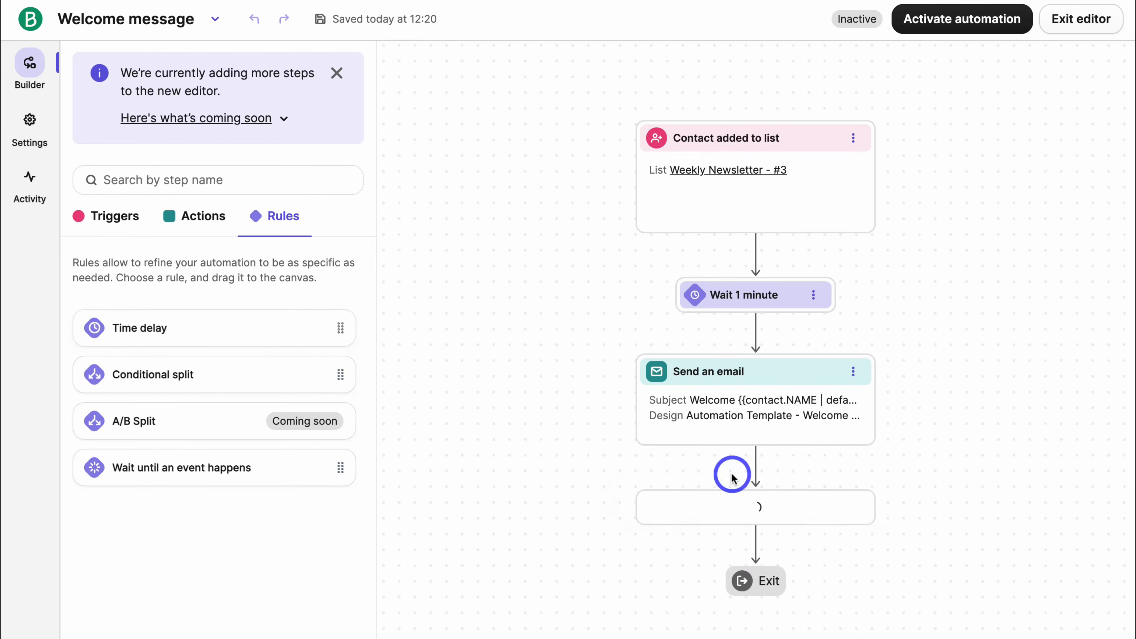
left_click(190, 175)
left_click(205, 171)
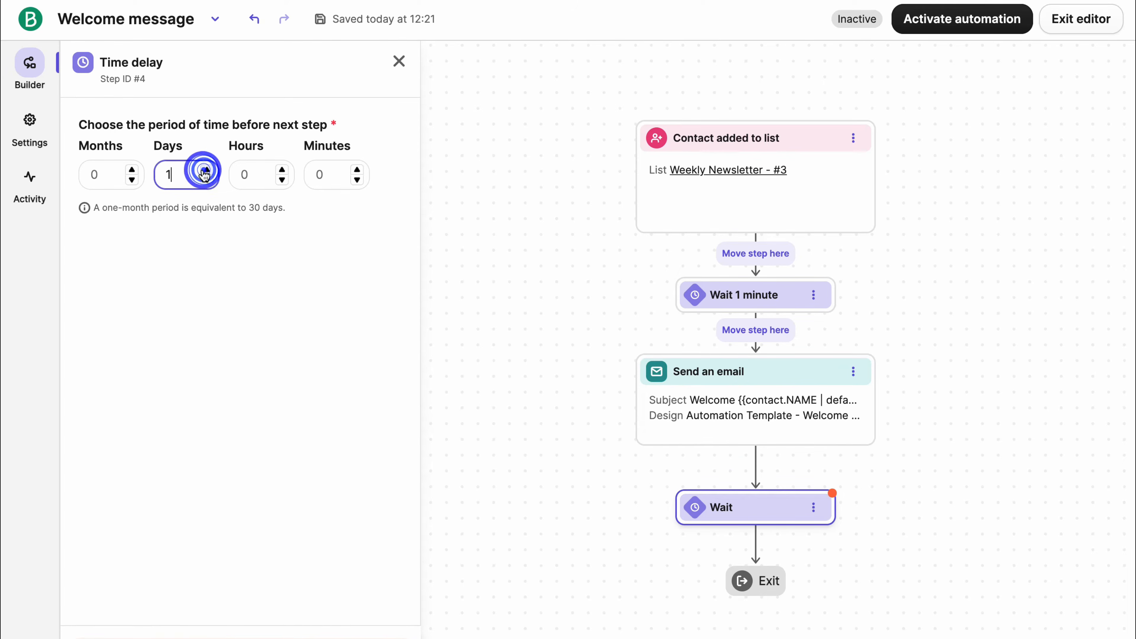
scroll(414, 525, "down", 2)
left_click(383, 609)
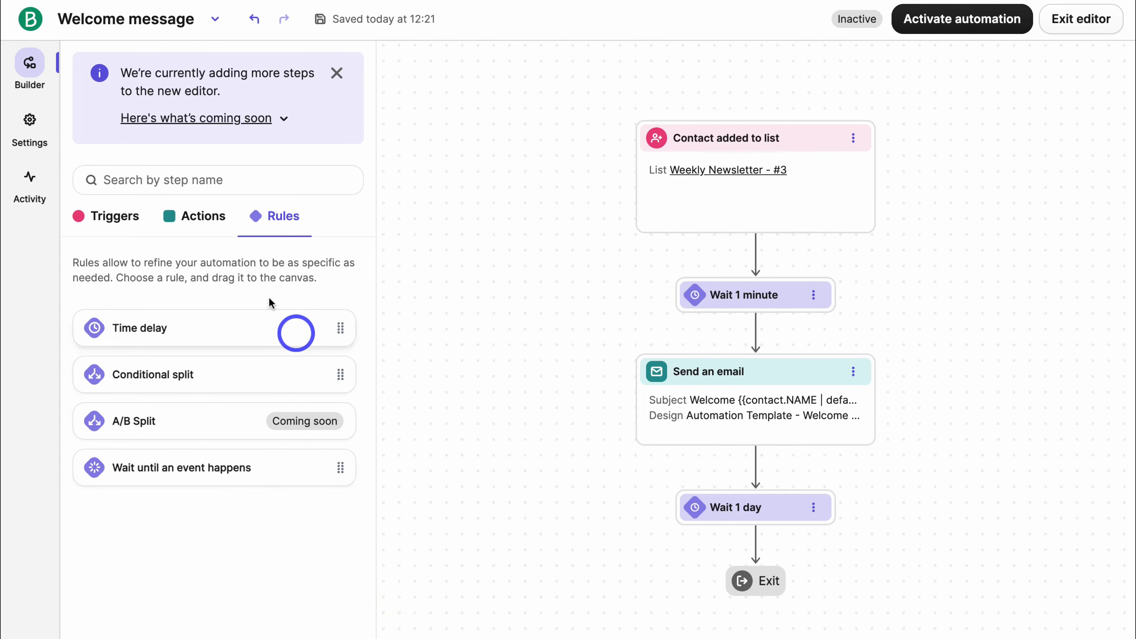
Place a second Send an email action below the one-day wait.
left_click(202, 218)
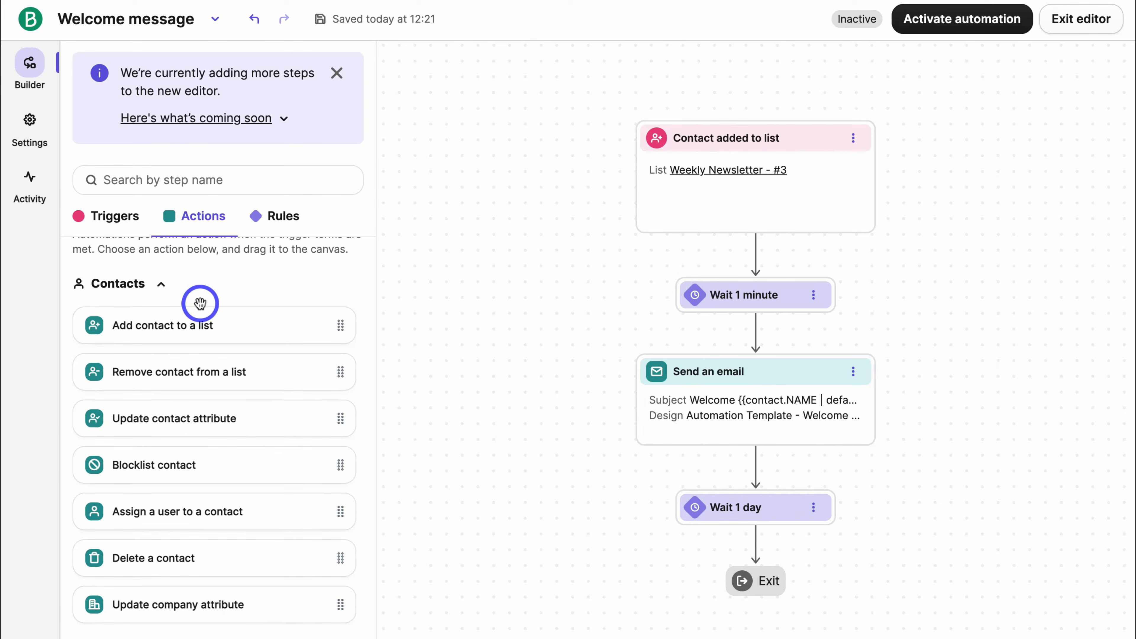
scroll(199, 301, "down", 7)
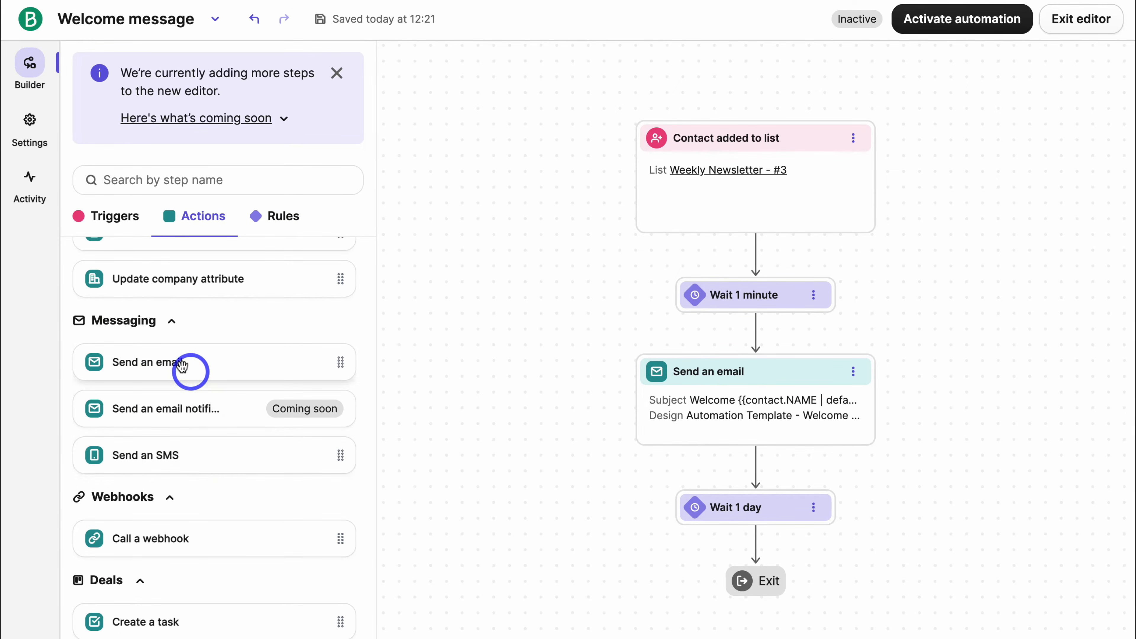
left_click_drag(179, 365, 771, 565)
scroll(932, 544, "down", 1)
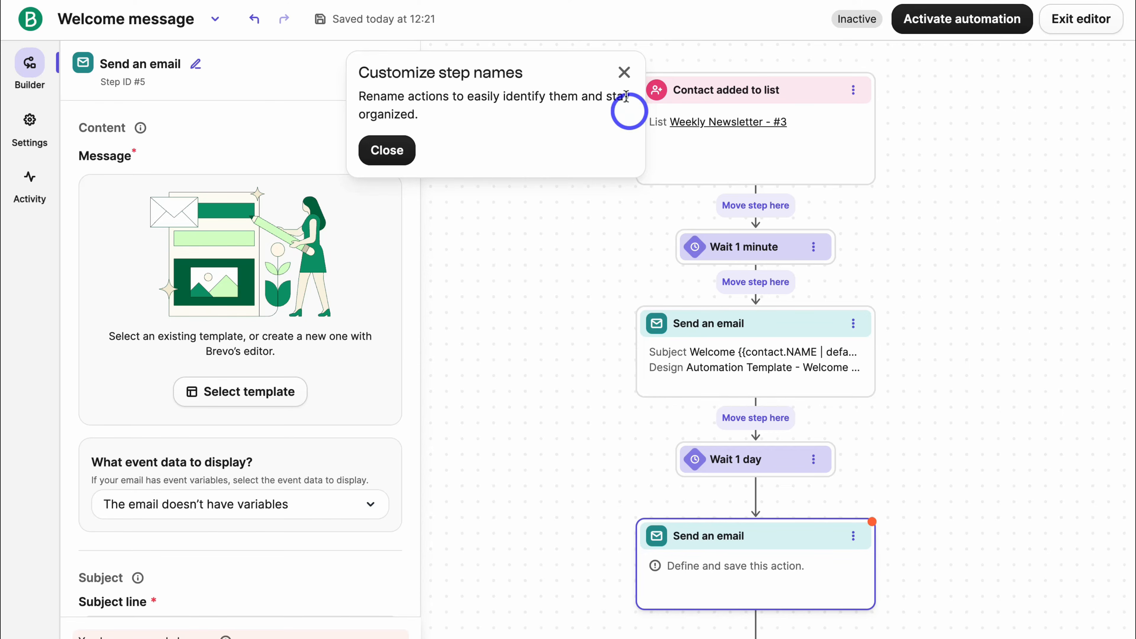
Exit the automation editor and choose Leave to discard the unfinished email step.
left_click(624, 73)
scroll(238, 262, "down", 7)
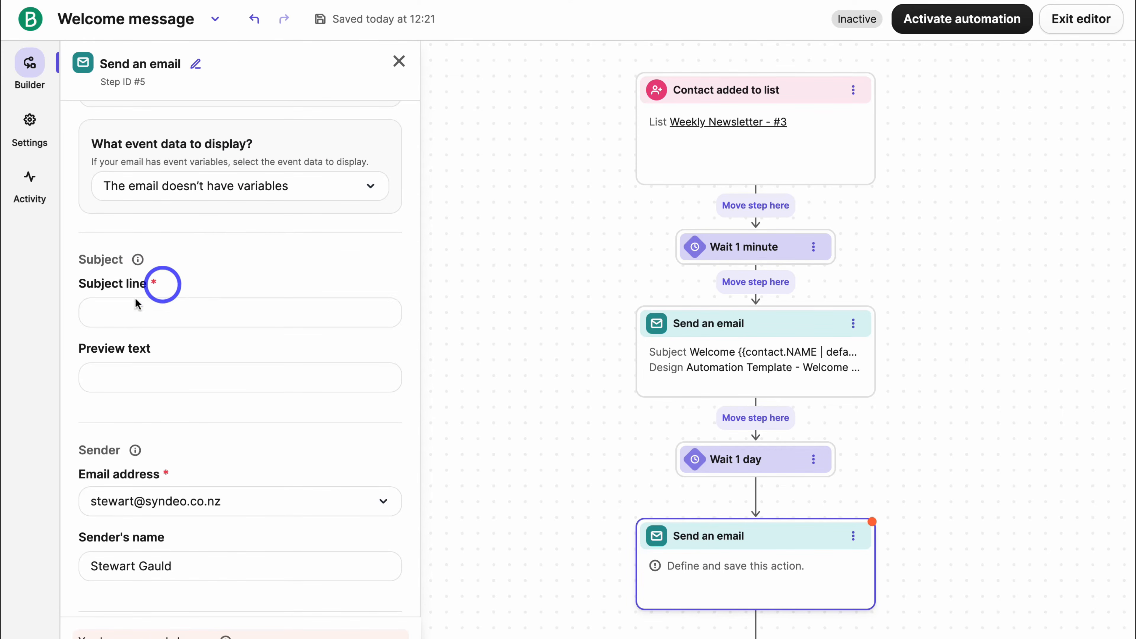
scroll(358, 307, "up", 1)
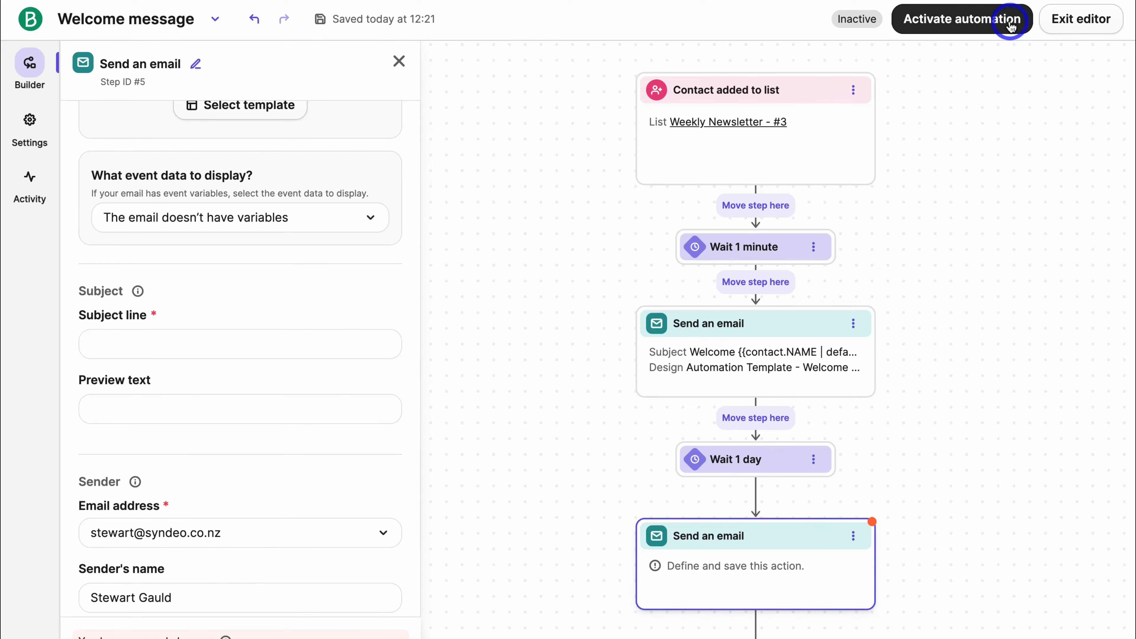
left_click(1077, 28)
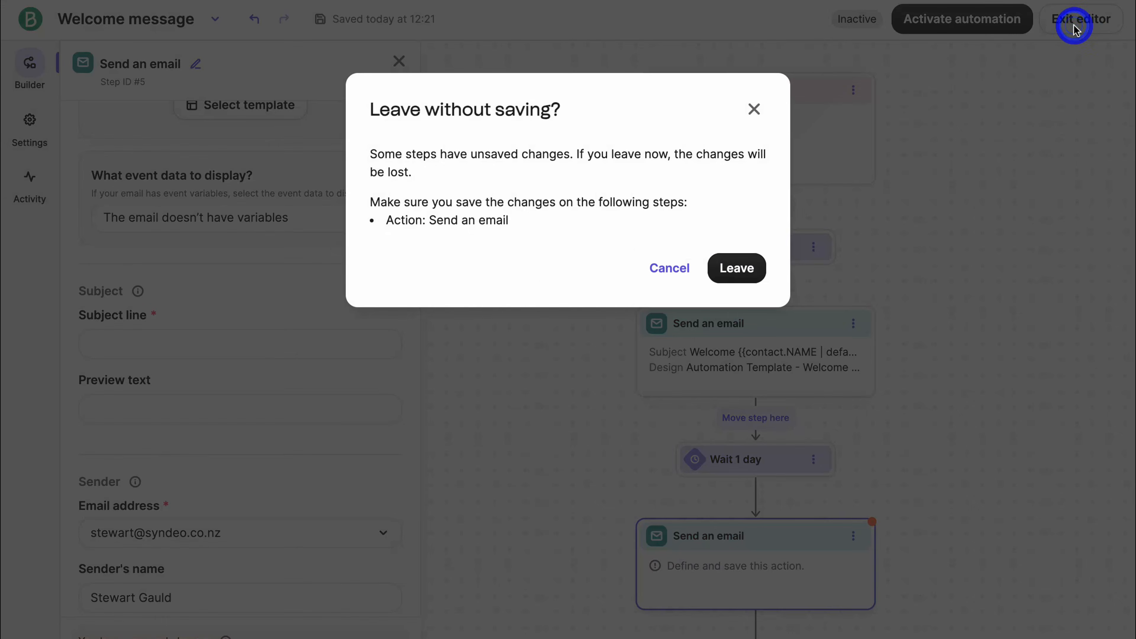
left_click(721, 270)
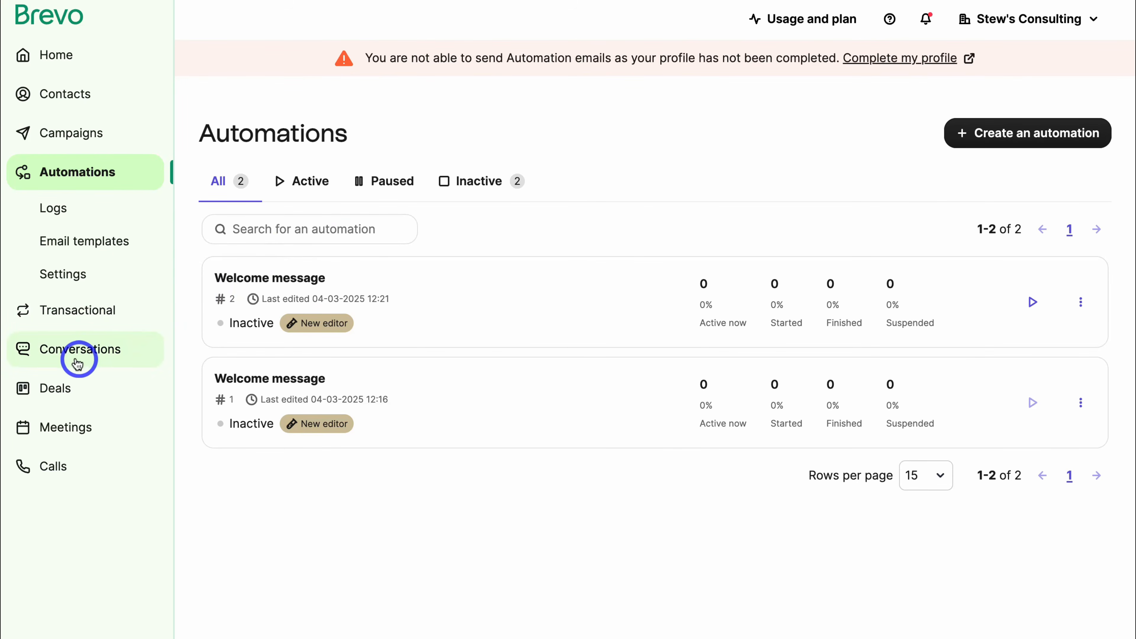
Go to the Conversations inbox with the sample Welcome Bot chat.
left_click(107, 358)
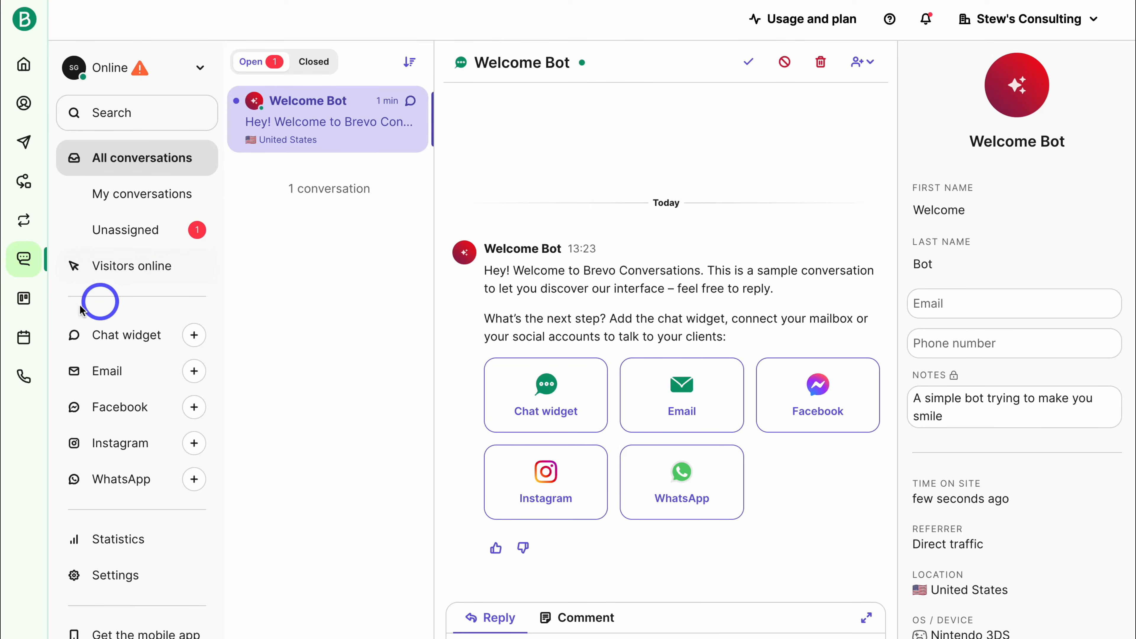
Go to the Deals sales pipeline introduction page.
left_click(28, 301)
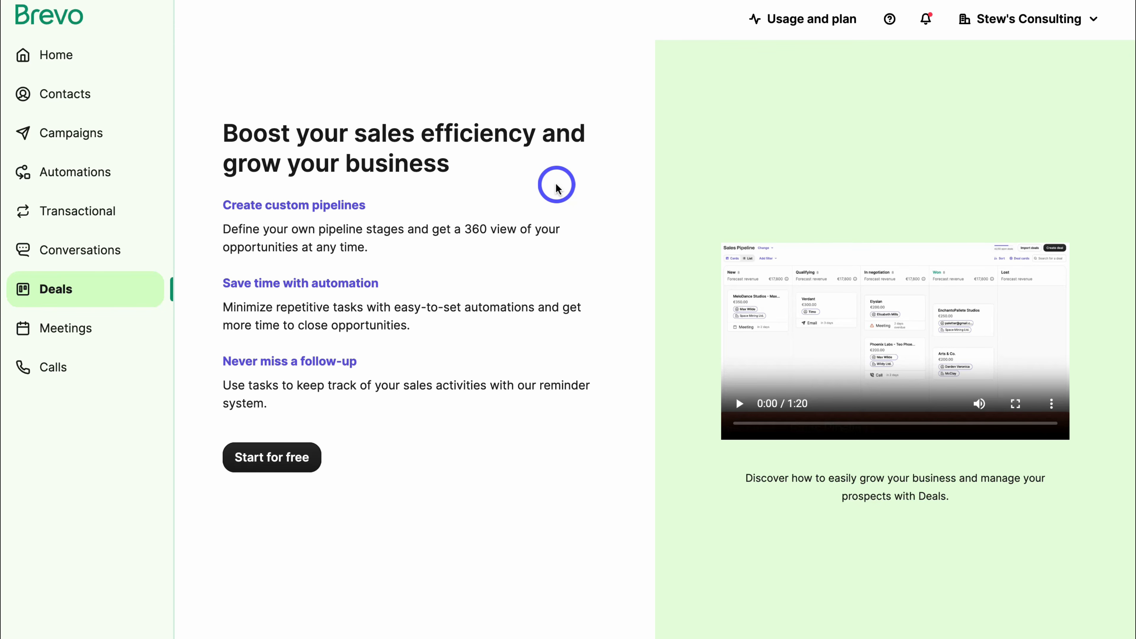
Go to the Meetings booking introduction page.
left_click(129, 331)
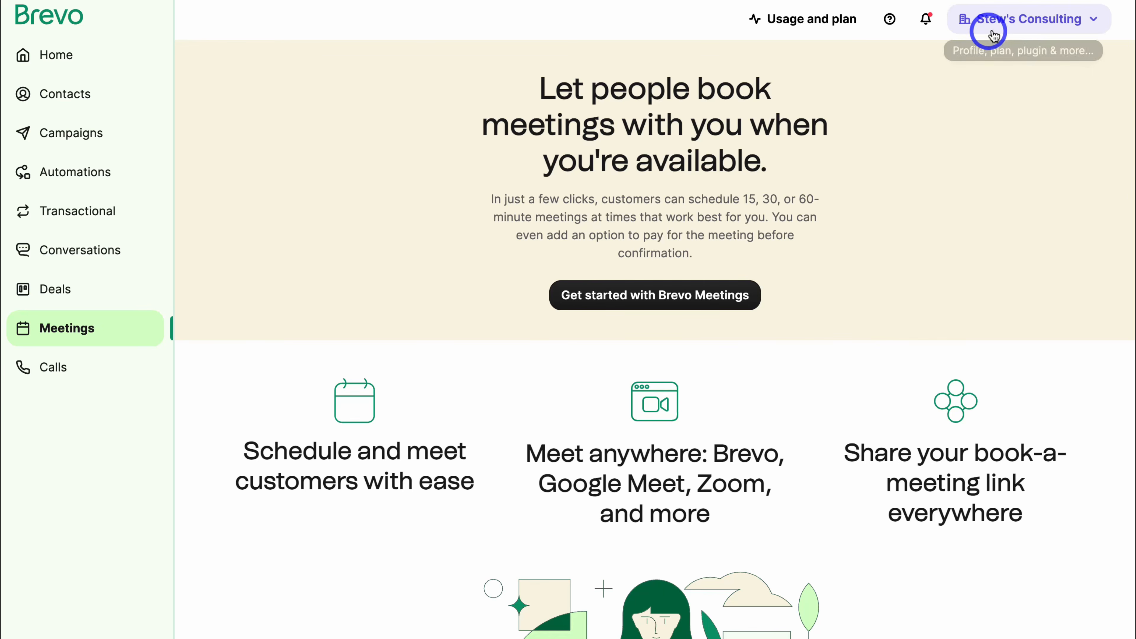
Bring up the account's profile and settings dropdown.
left_click(1022, 24)
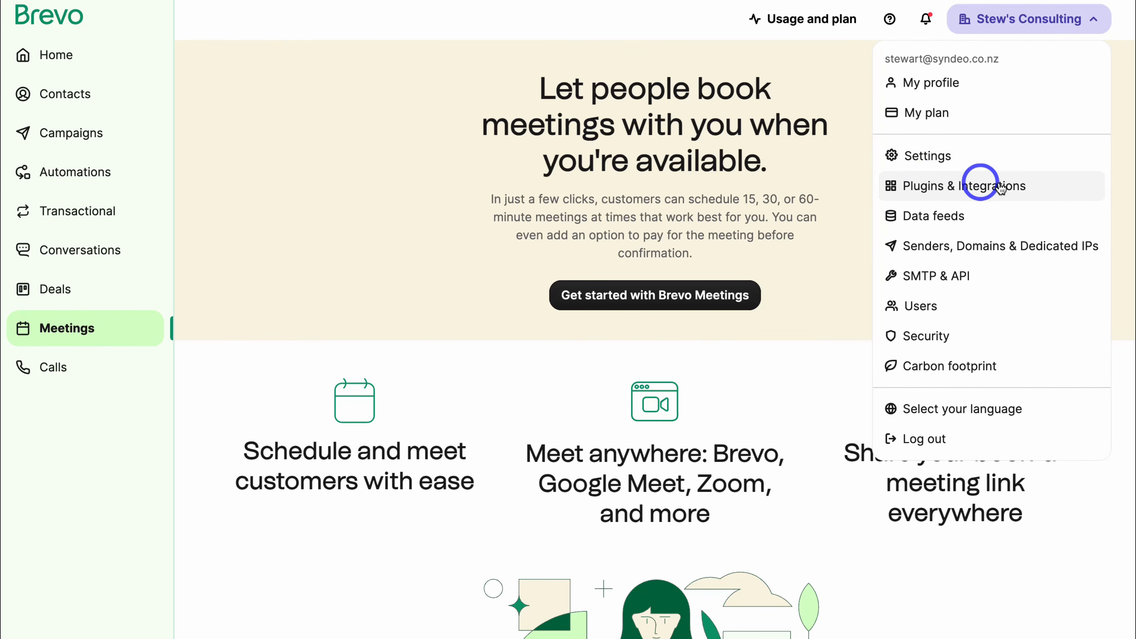
Scroll through the Plugins & Integrations catalogue, then go back to the Home dashboard.
left_click(1047, 184)
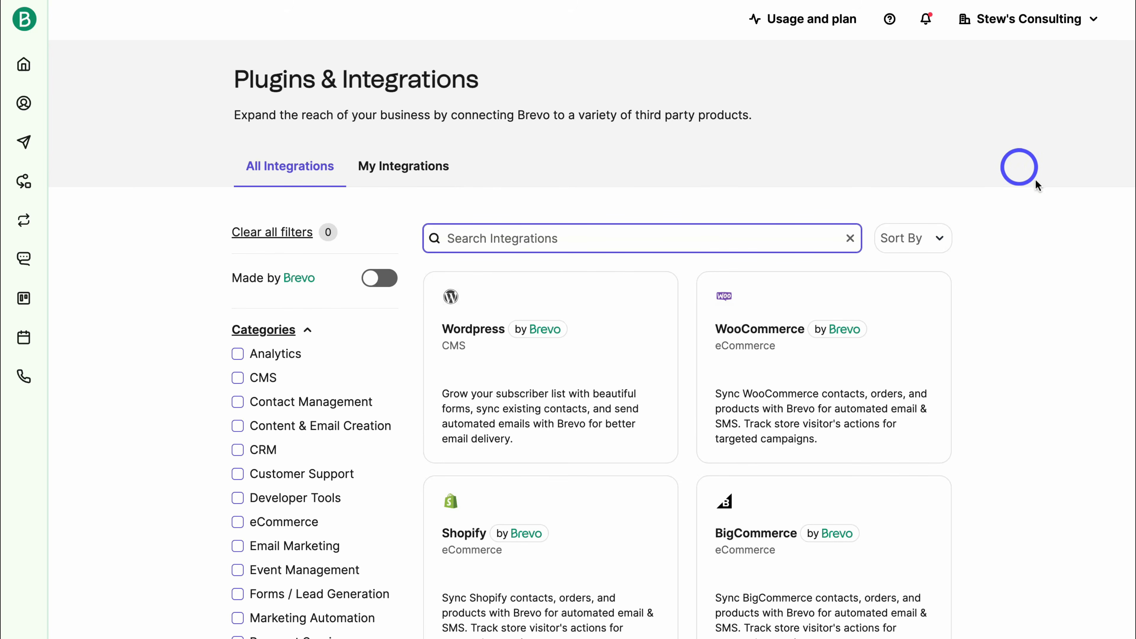
scroll(1038, 186, "down", 2)
scroll(1038, 186, "up", 3)
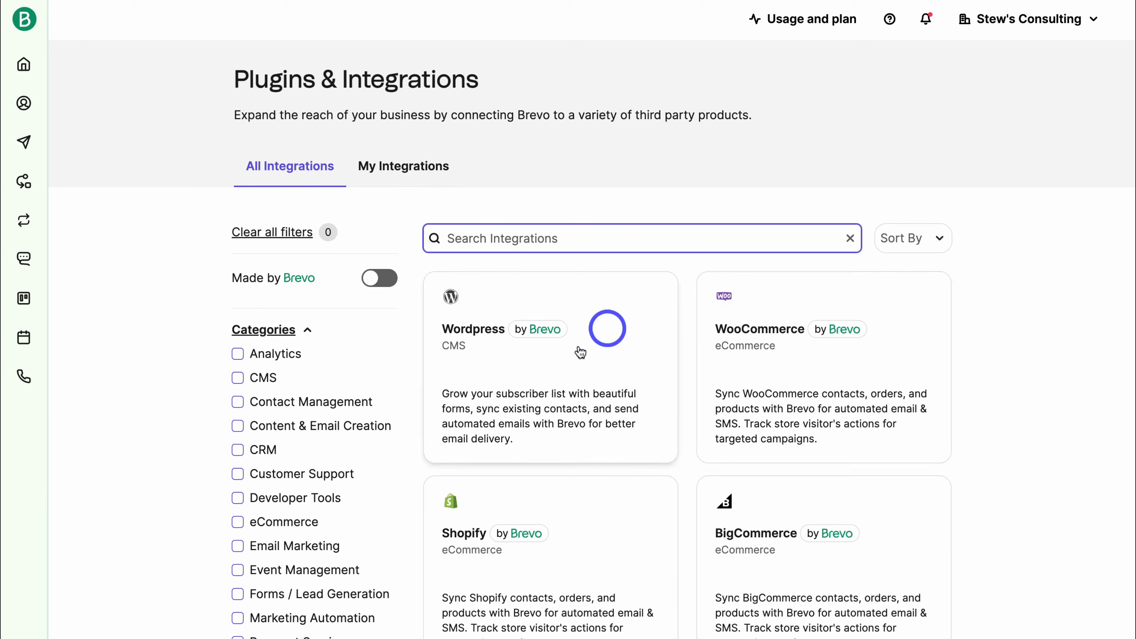
scroll(627, 358, "down", 2)
scroll(611, 454, "down", 1)
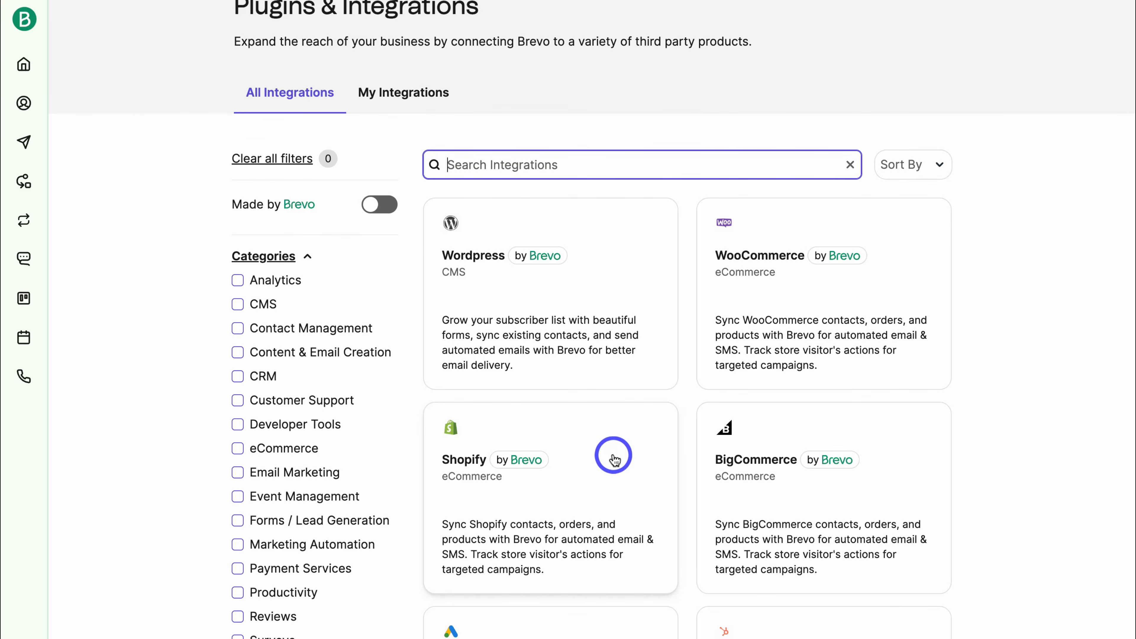
scroll(613, 451, "down", 5)
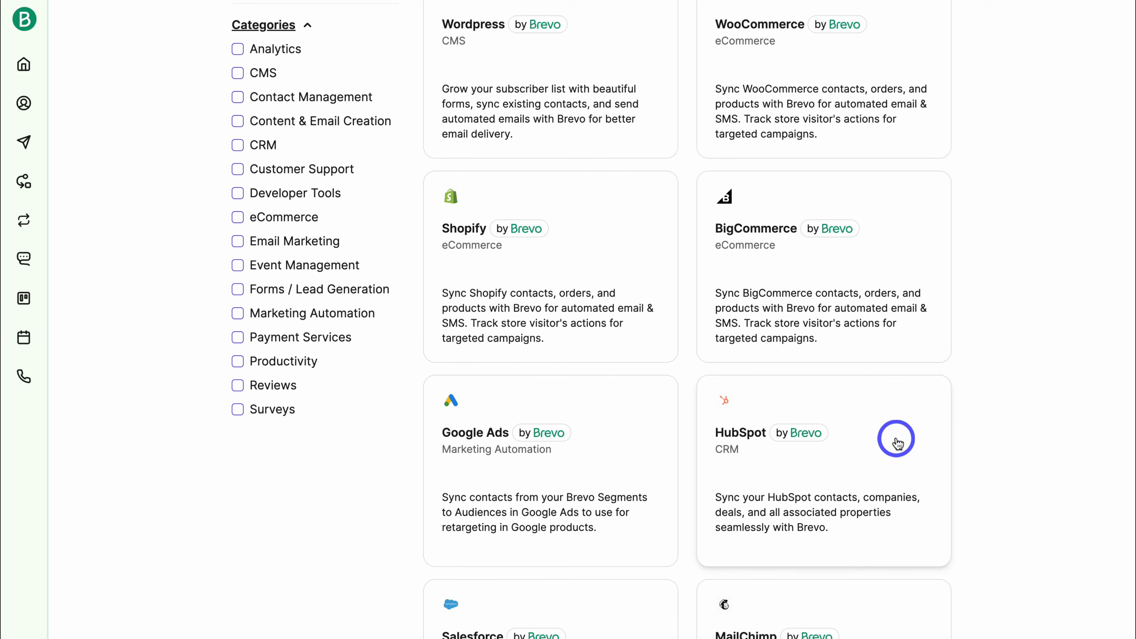
scroll(895, 439, "up", 6)
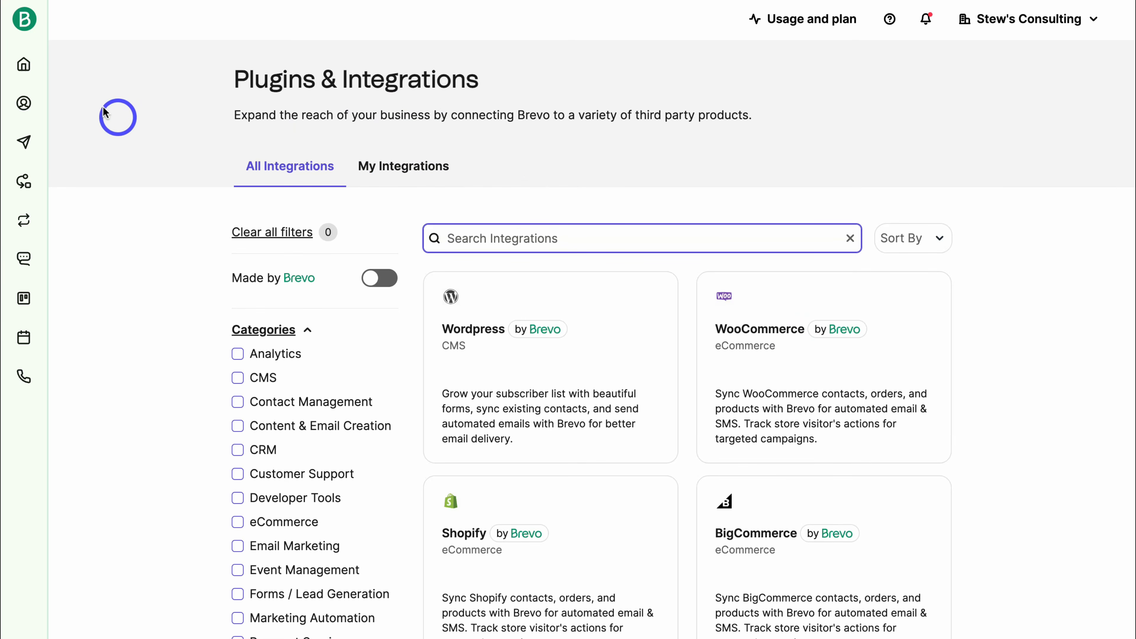
left_click(26, 65)
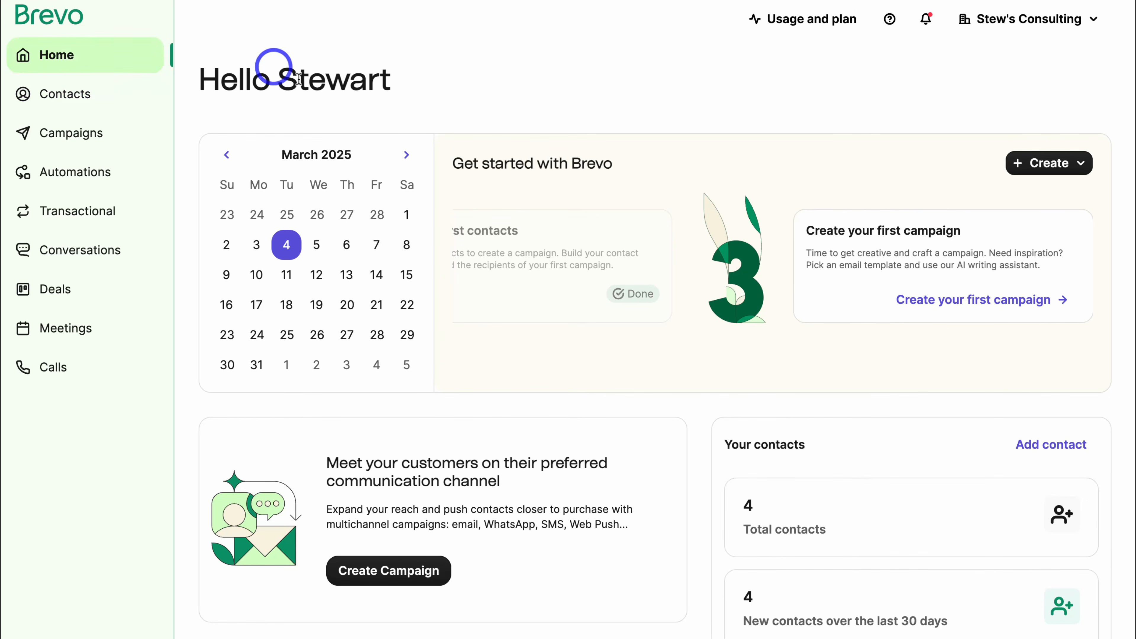